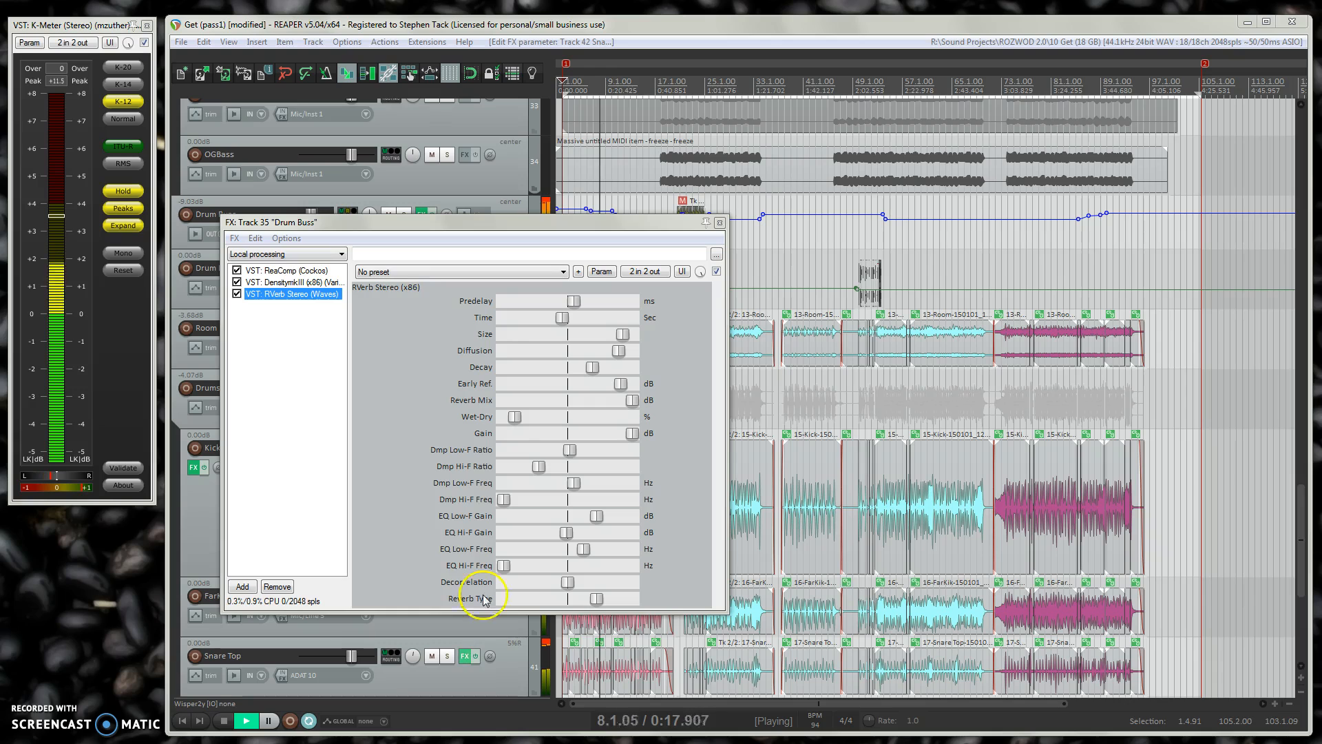
Step: Inspect the DensitymkIII compressor on the Drum Buss track, close its effect windows and select the Kick track
left_click(261, 282)
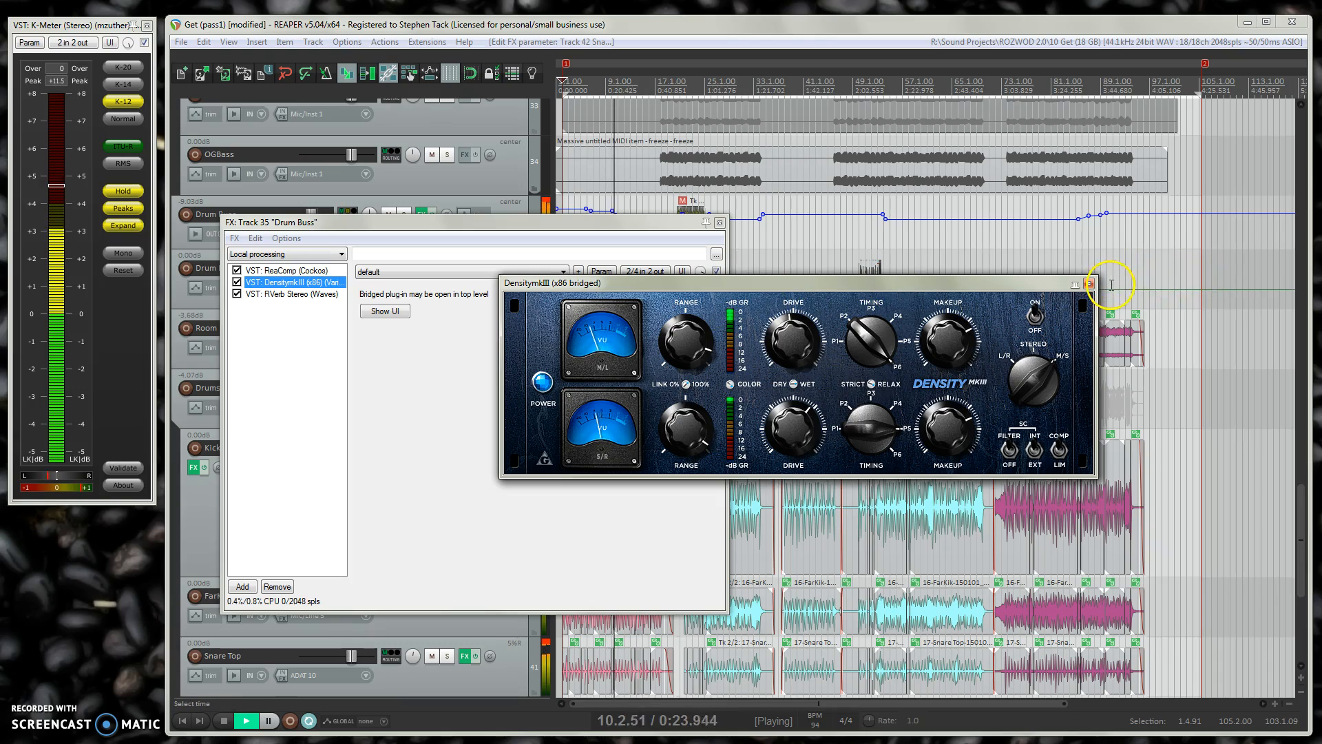
left_click(1048, 371)
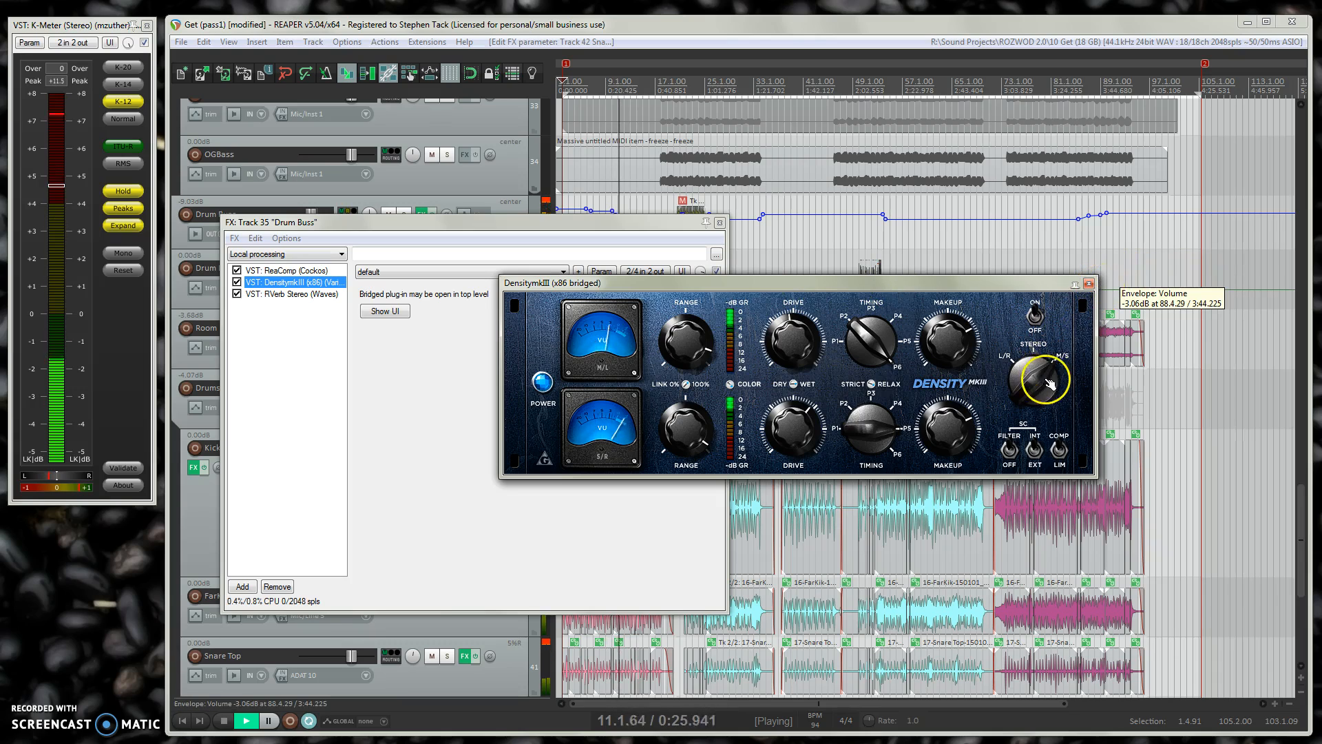
left_click(1088, 284)
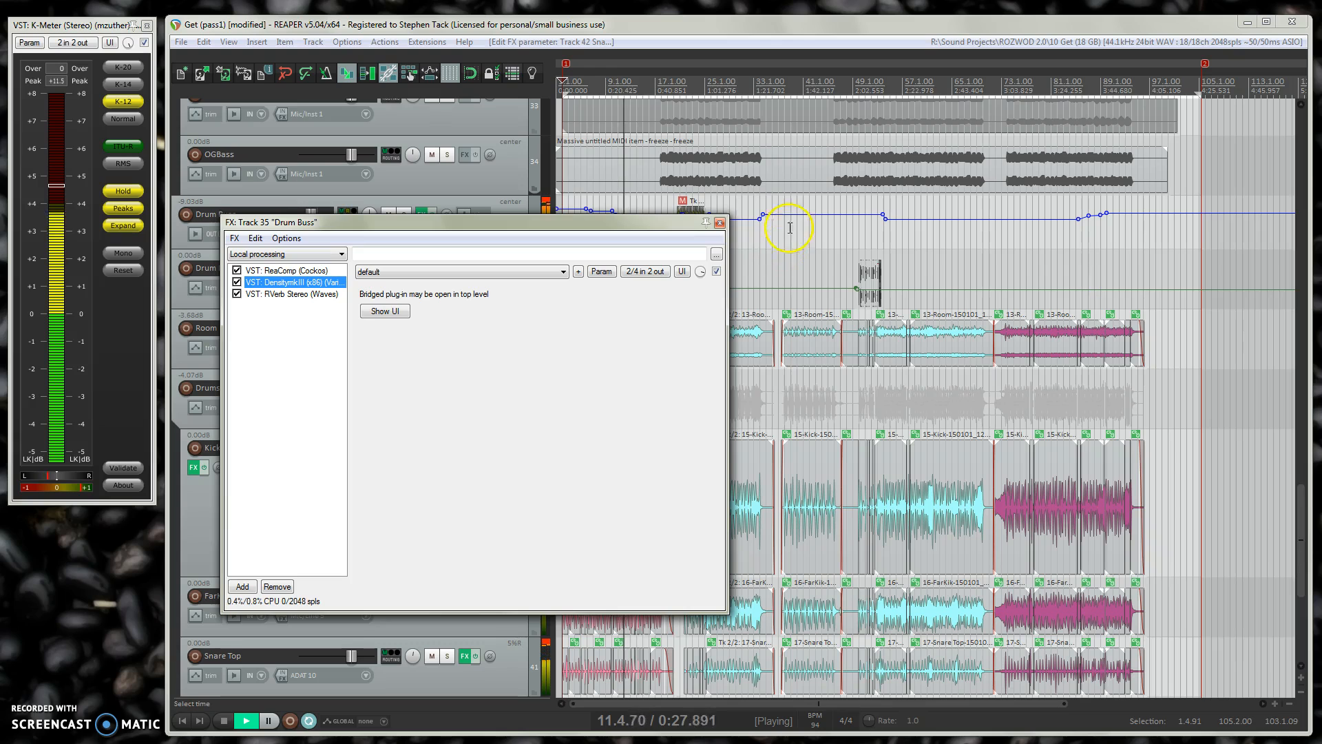
left_click(719, 222)
left_click(380, 513)
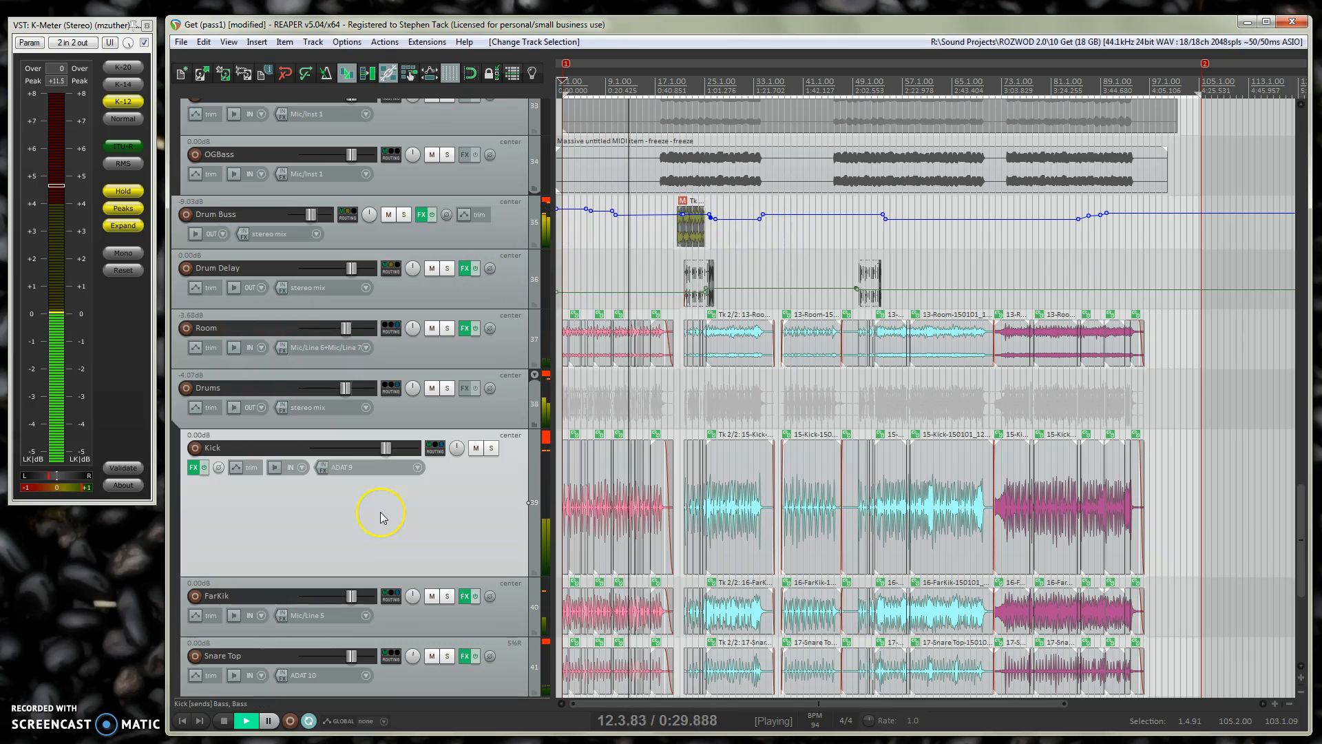
Step: Audition the EG1 guitar track in solo, and return to the full mix
scroll(380, 511, "up", 15)
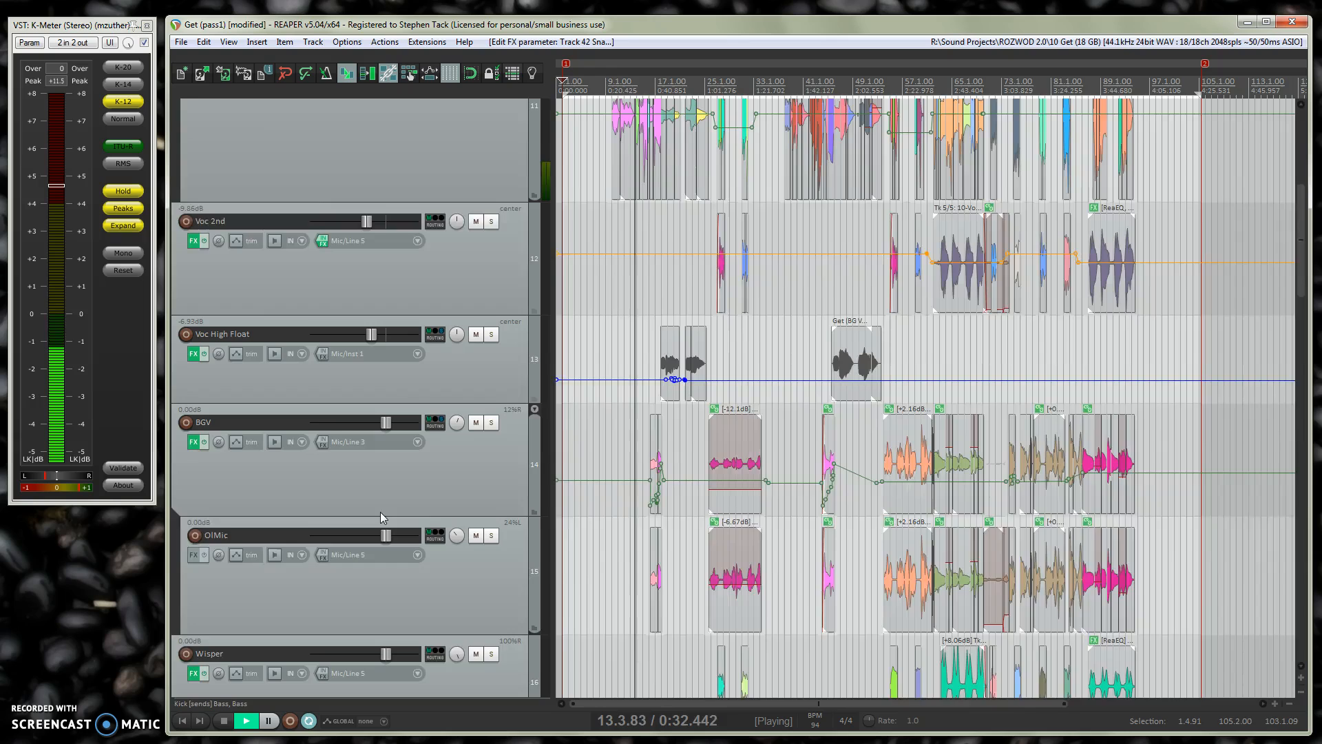
scroll(380, 511, "down", 3)
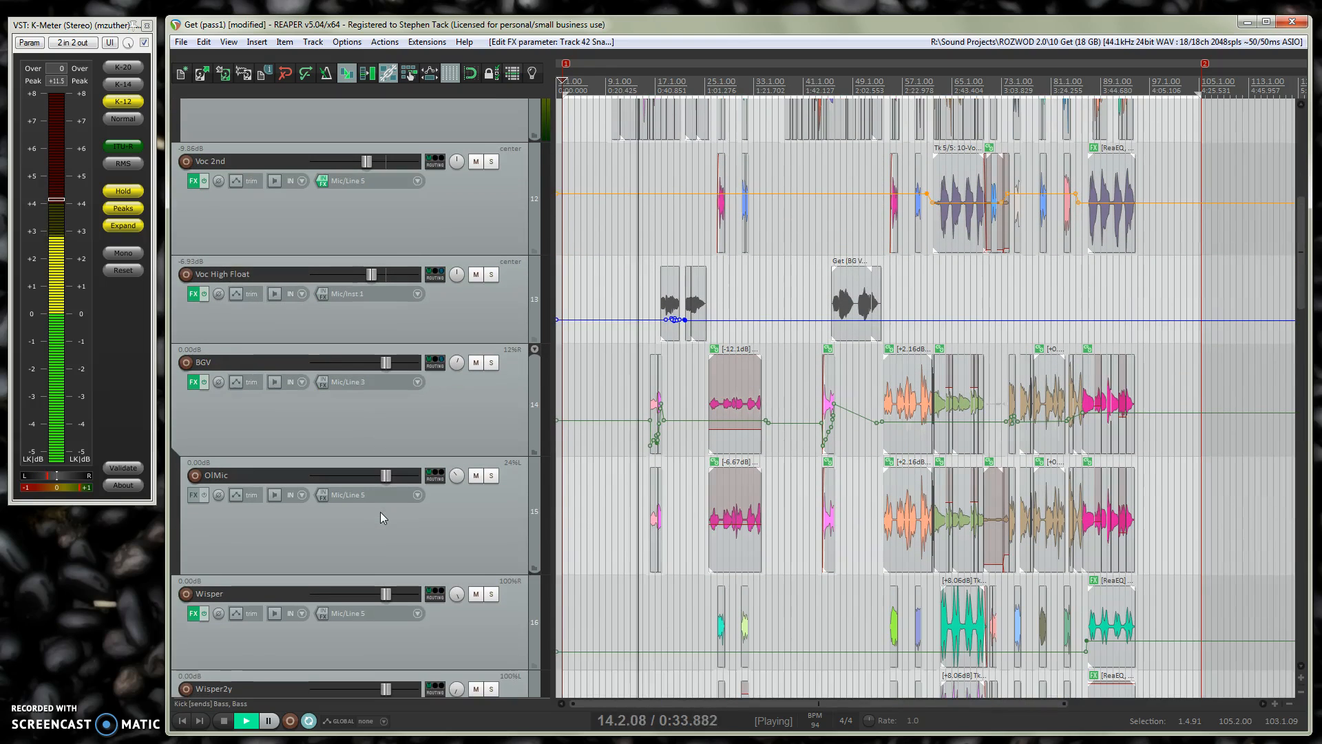
left_click(475, 463)
scroll(423, 470, "down", 15)
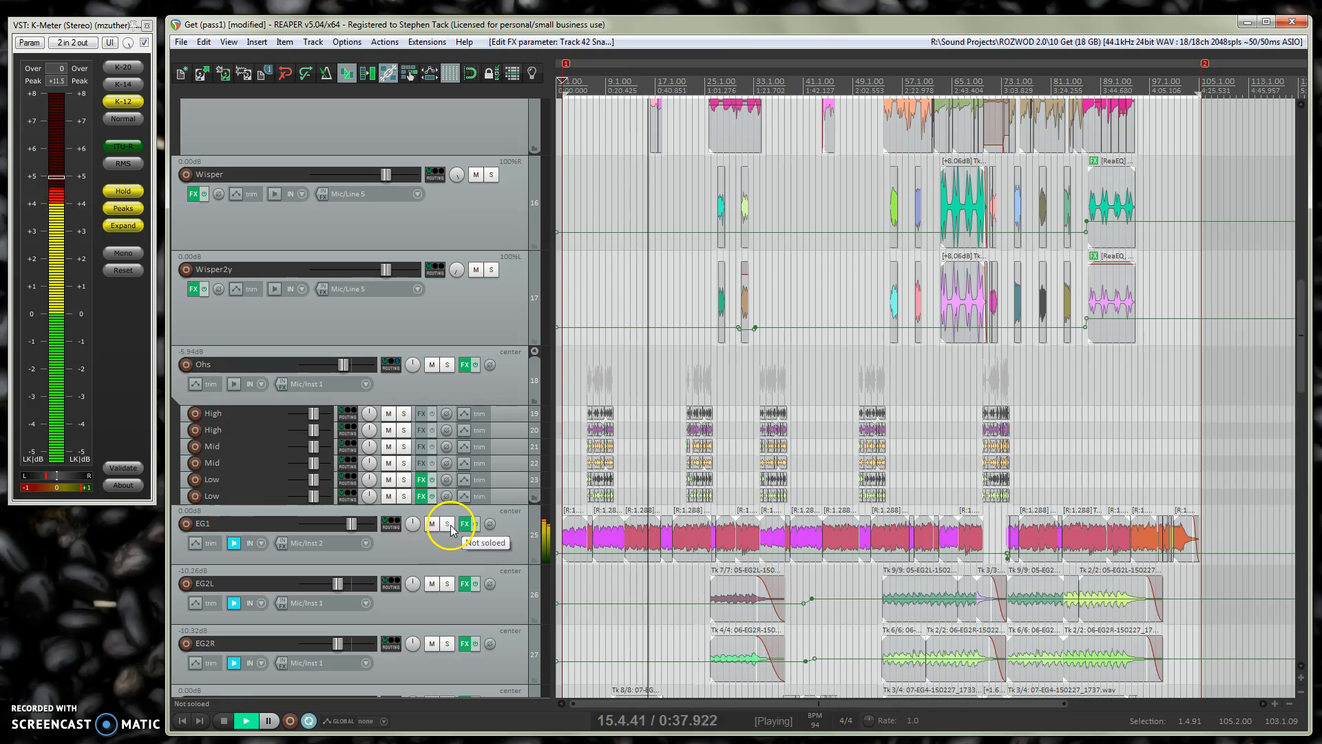
left_click(449, 525)
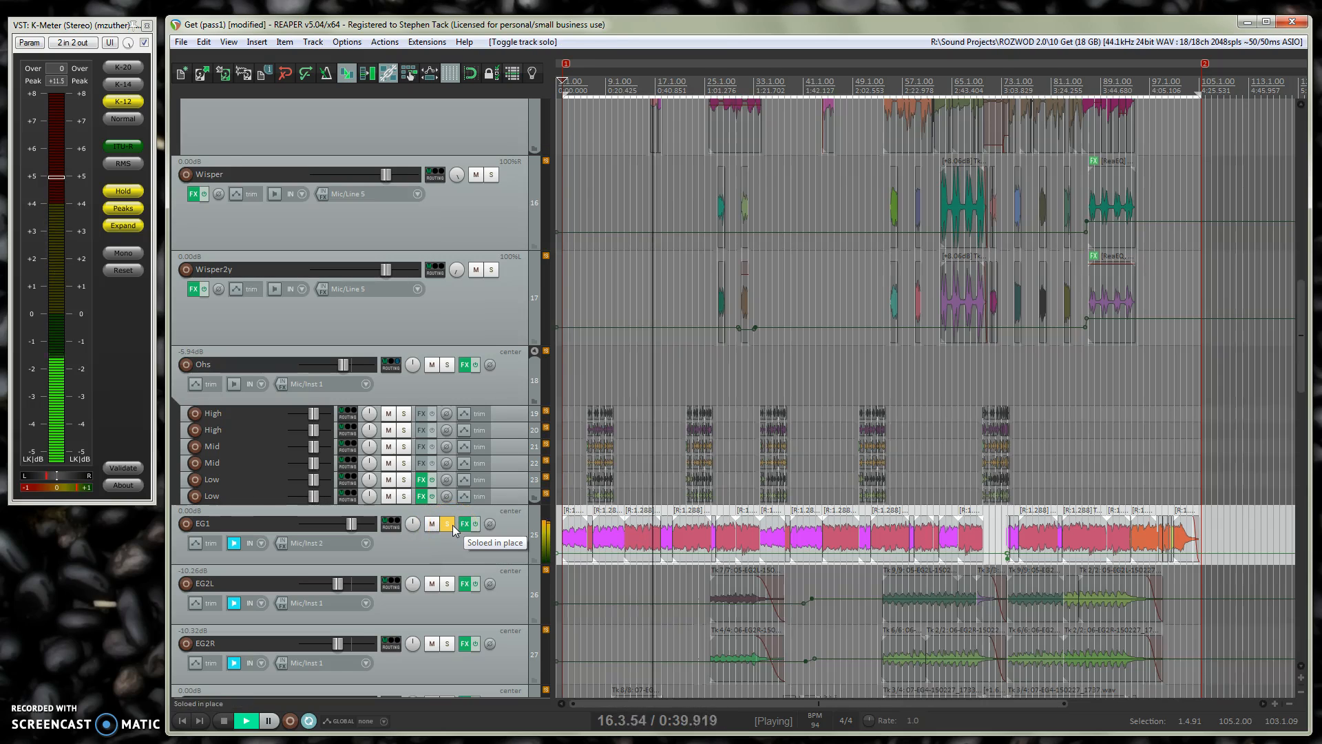
left_click(446, 525)
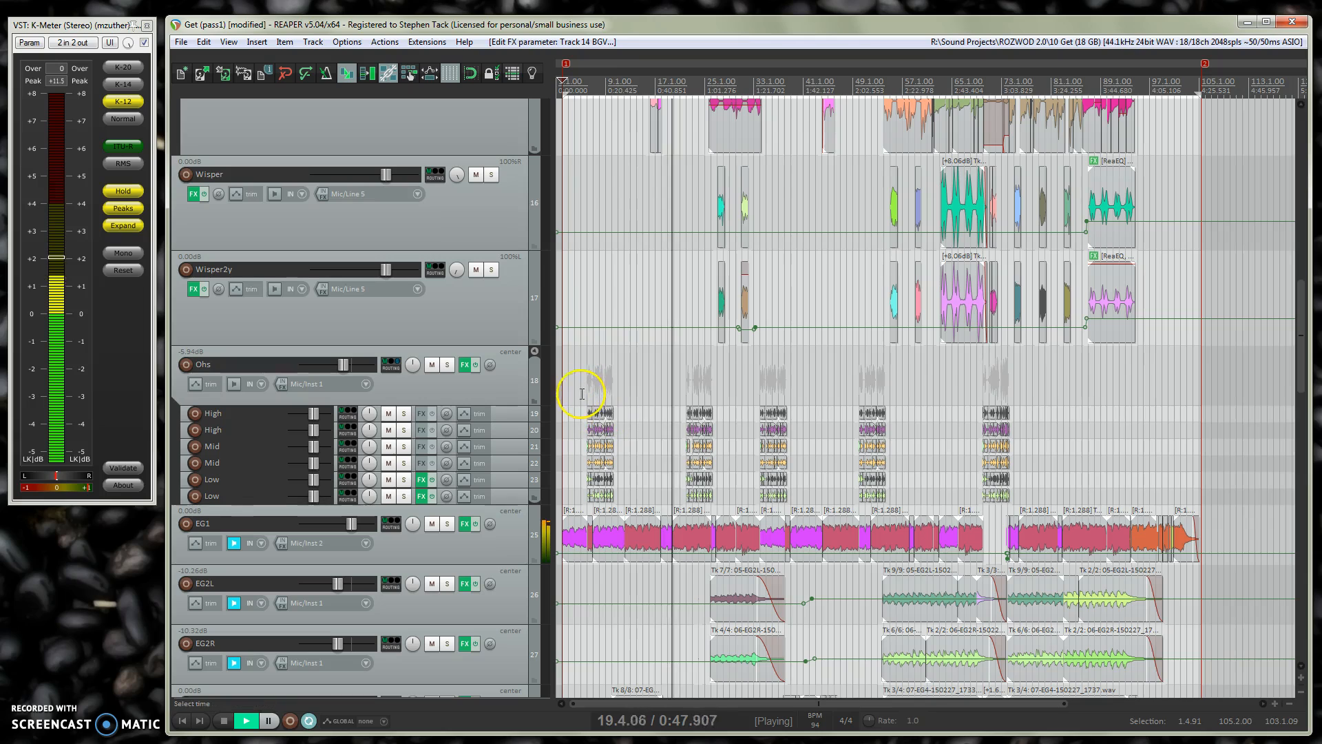
Step: Audition the Voc High Float track in solo, and return to the full mix
scroll(386, 384, "up", 5)
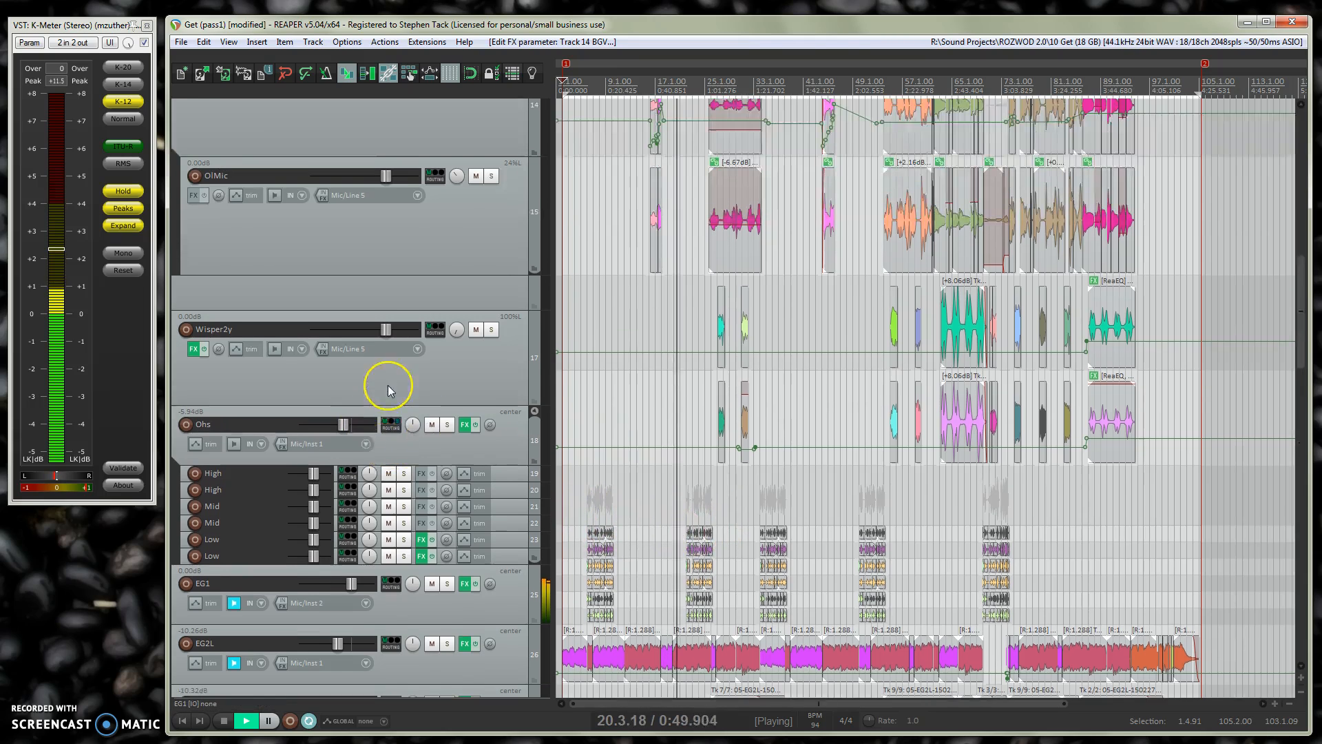
scroll(387, 386, "up", 4)
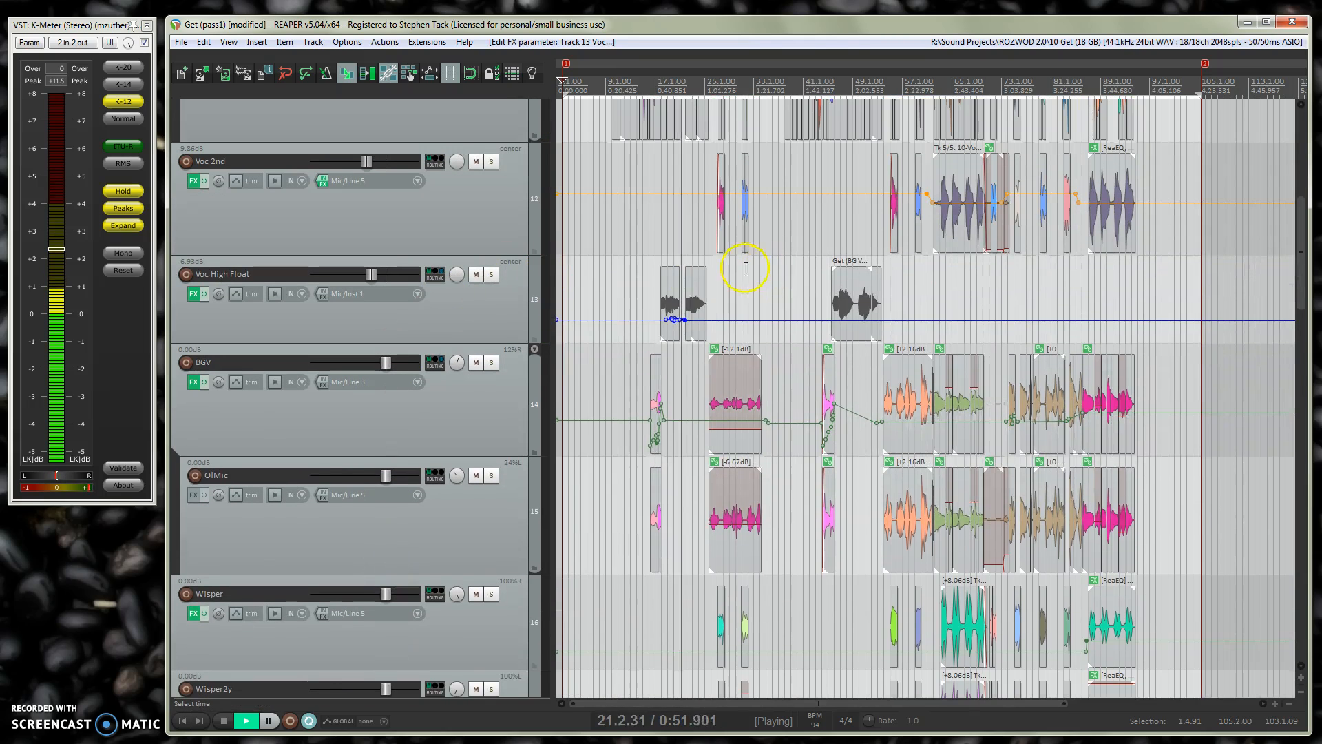
left_click(492, 274)
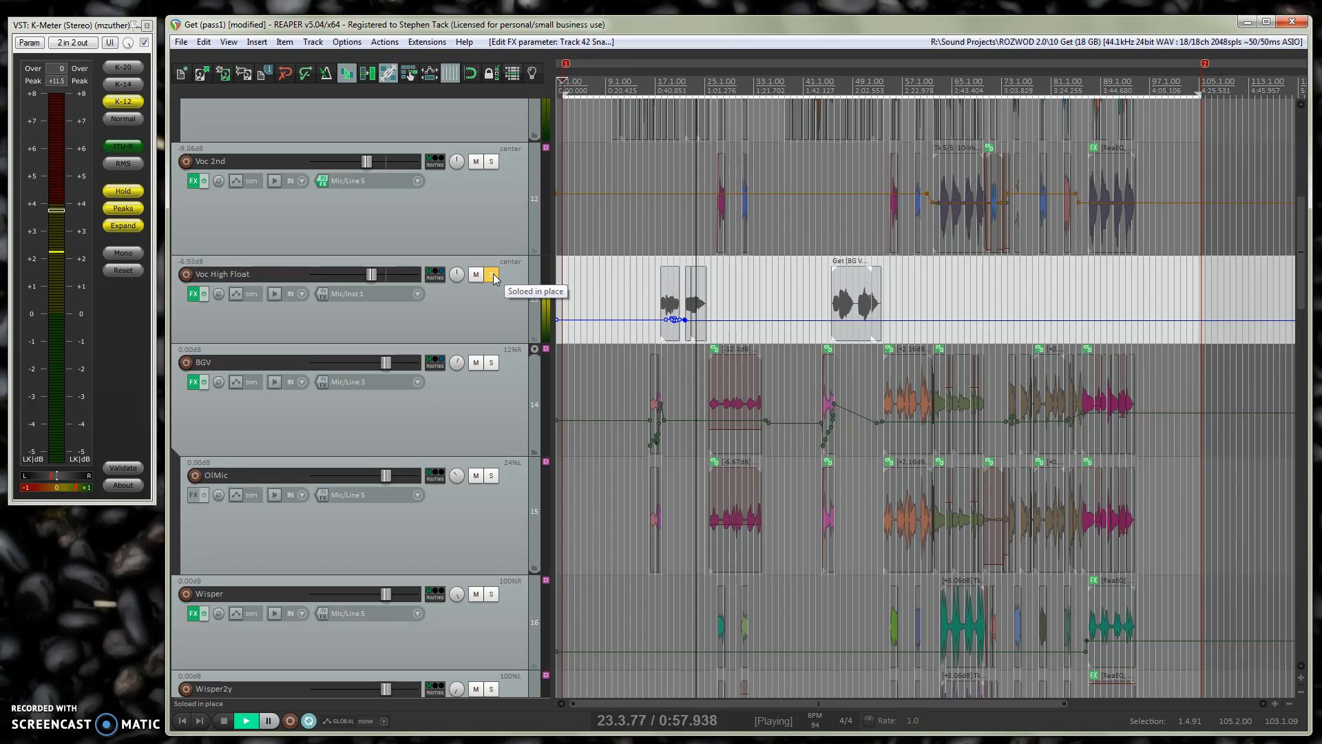
left_click(492, 274)
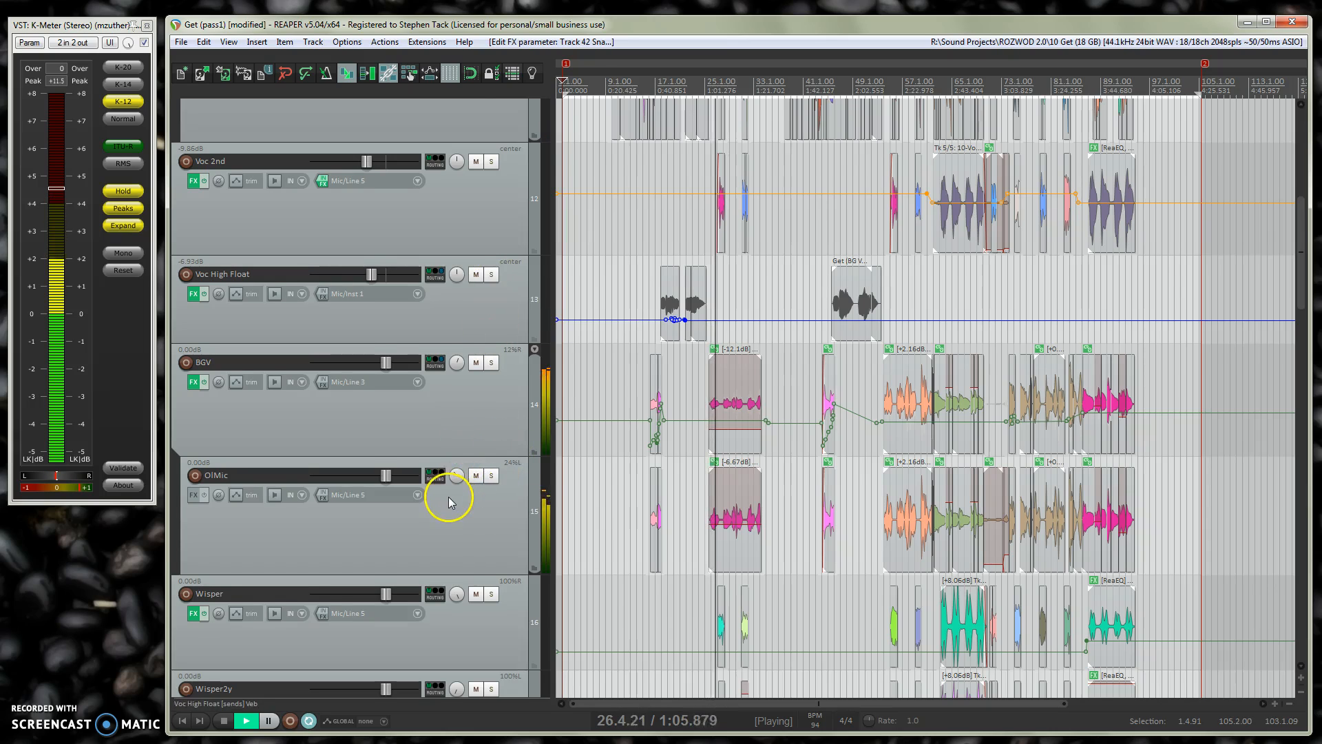
Step: Audition the Wisper and Wisper2y tracks soloed together, and unsolo both
scroll(448, 501, "down", 3)
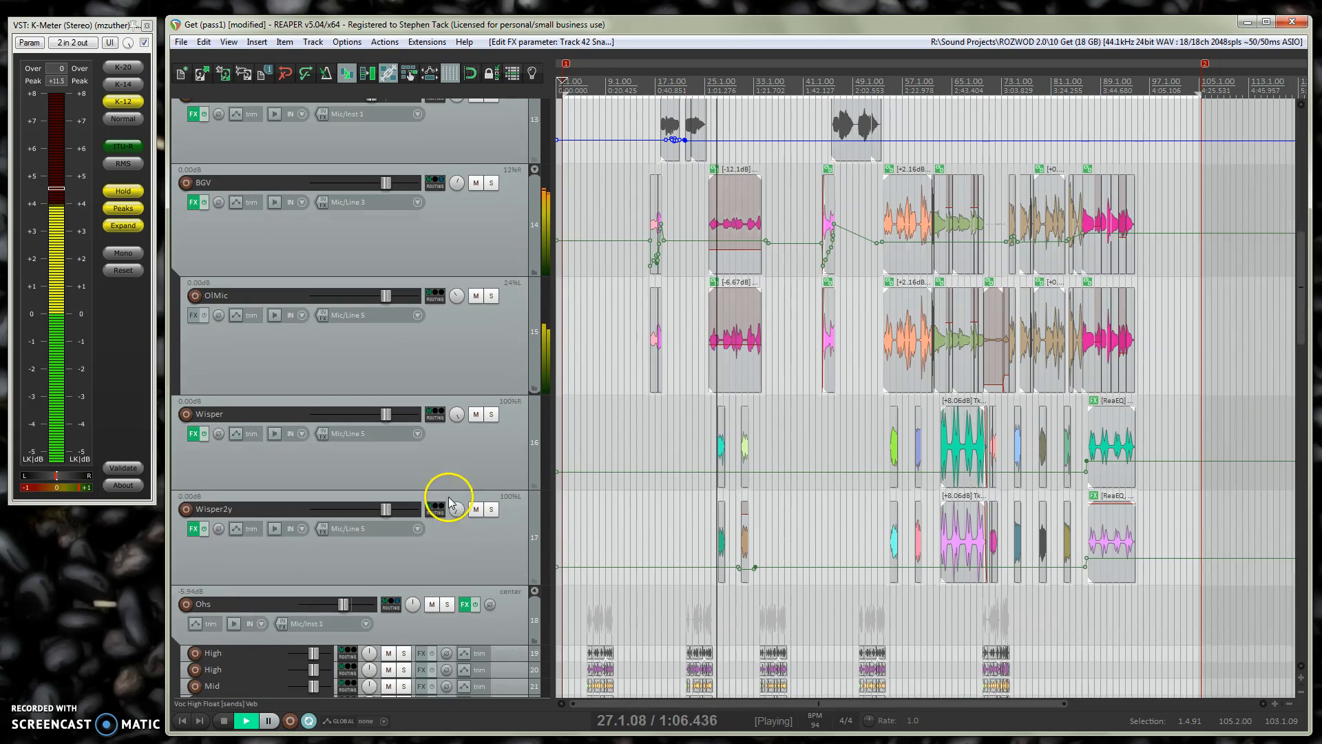
left_click(489, 416)
left_click(490, 510)
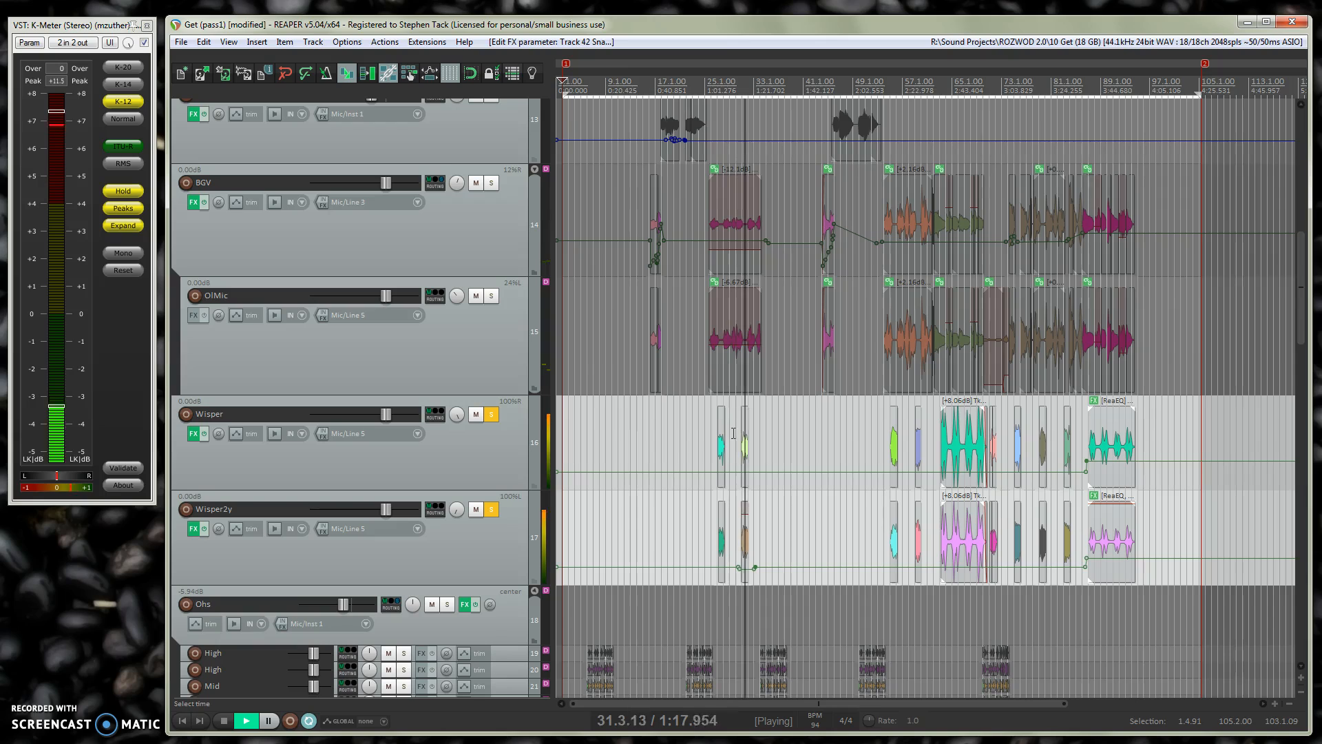
left_click(494, 417)
left_click(491, 509)
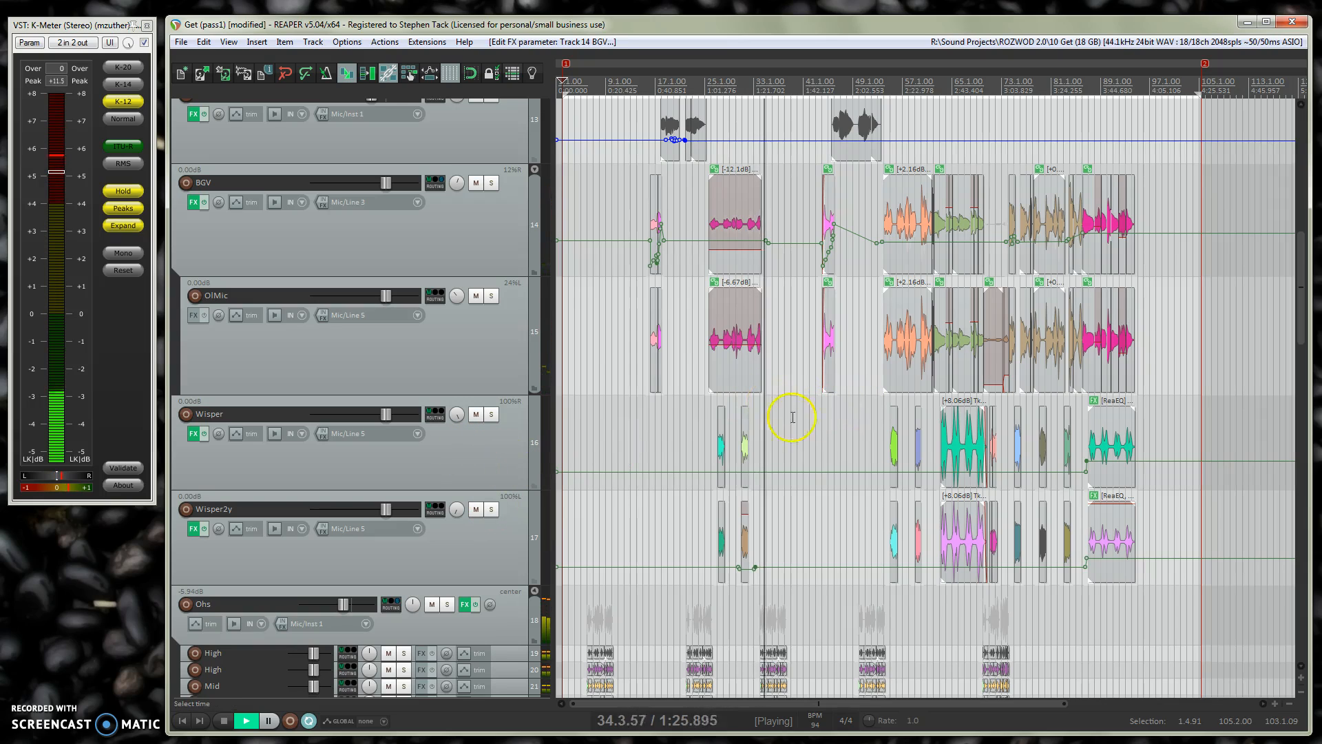
Step: Review the ReaGate and OneKnob Driver settings in the Wisper track's effects chain, and close the chain
left_click(190, 435)
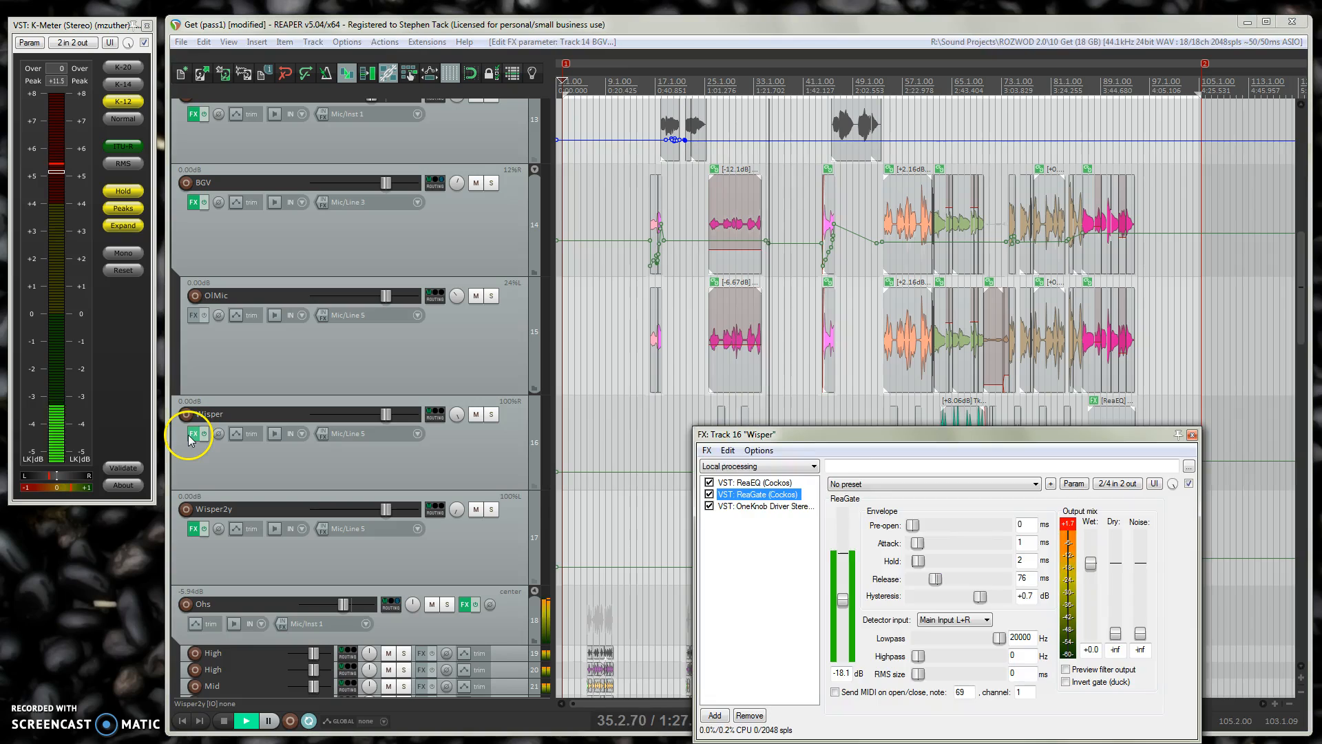
left_click(765, 495)
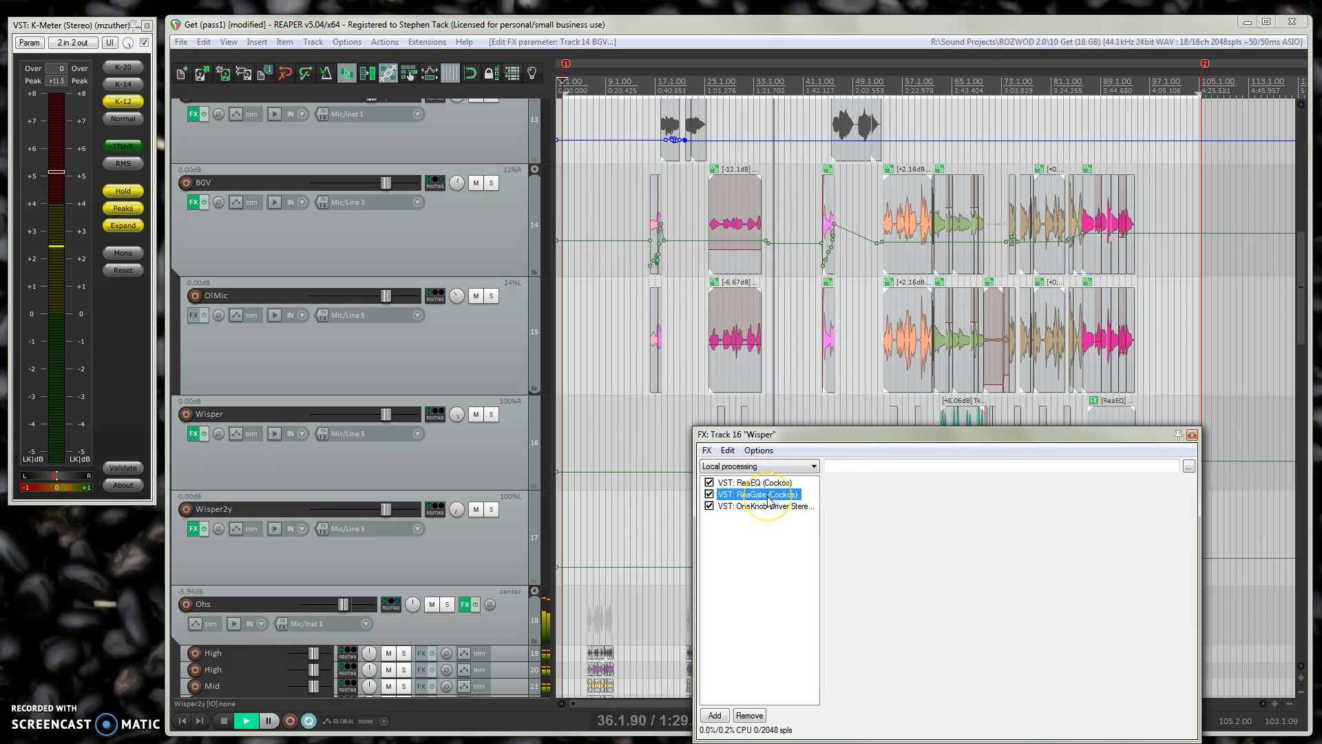
left_click(774, 510)
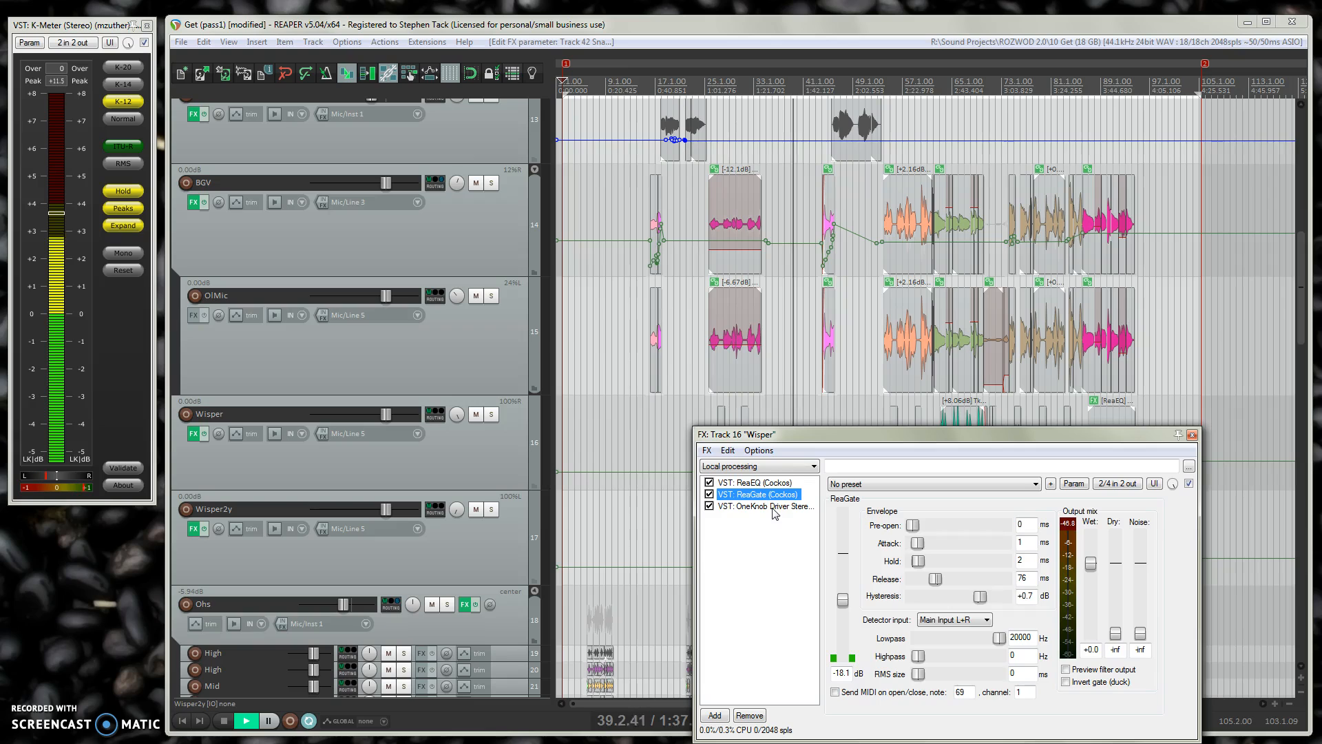
left_click(775, 510)
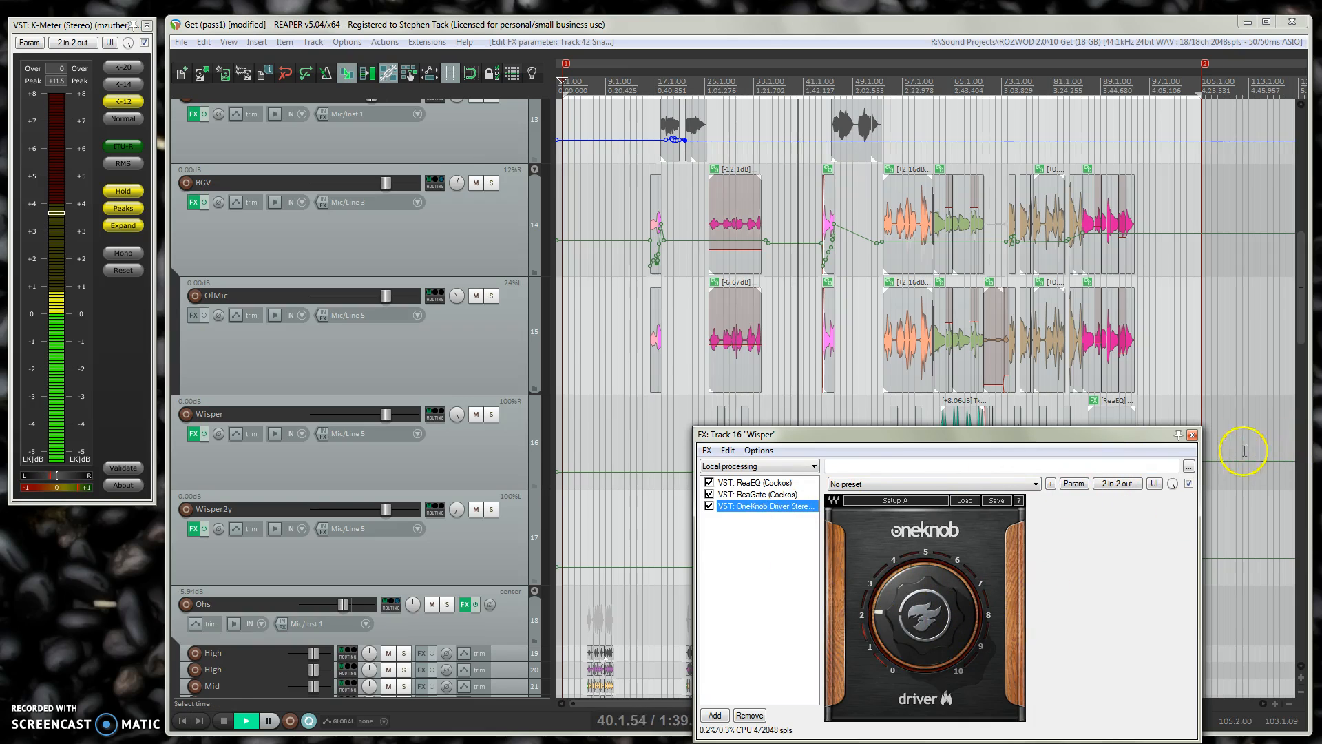
left_click(1192, 434)
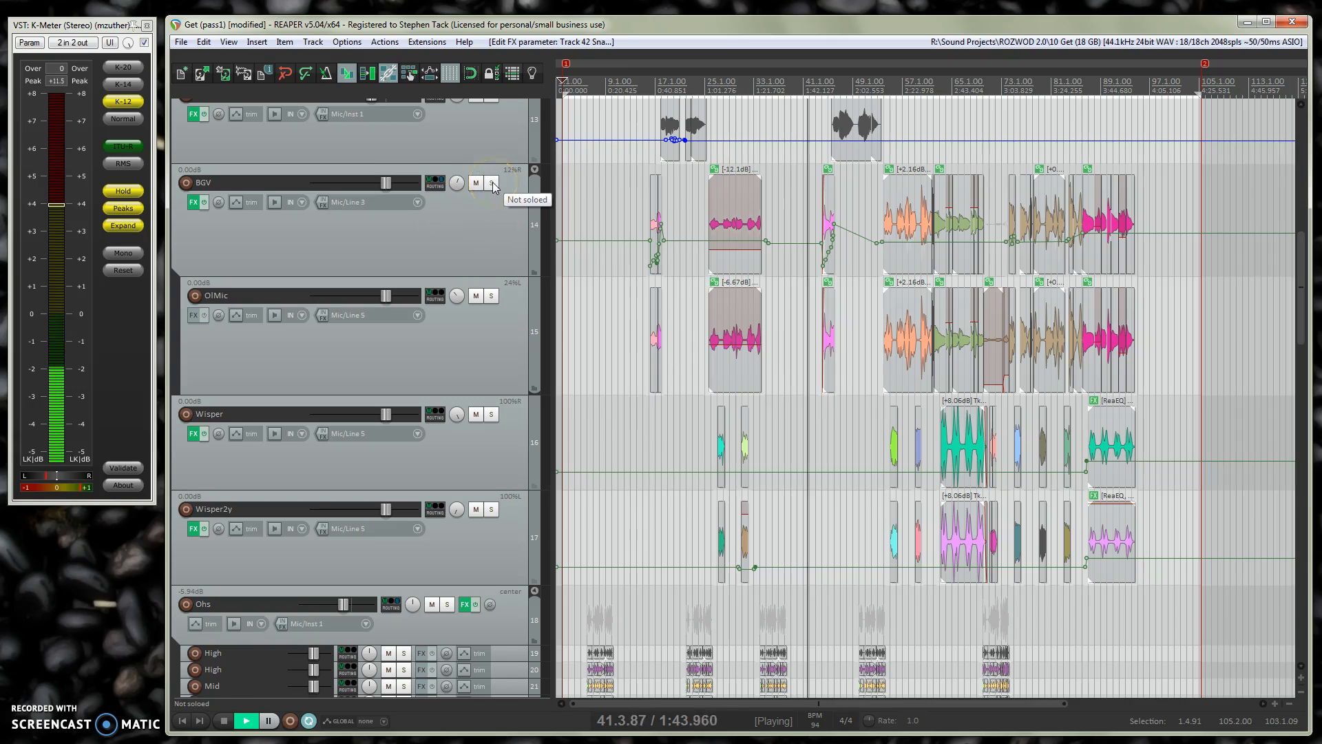
Step: Review the BGV folder's ReaComp, ReaTune automatic correction and first ReaEQ settings
left_click(194, 201)
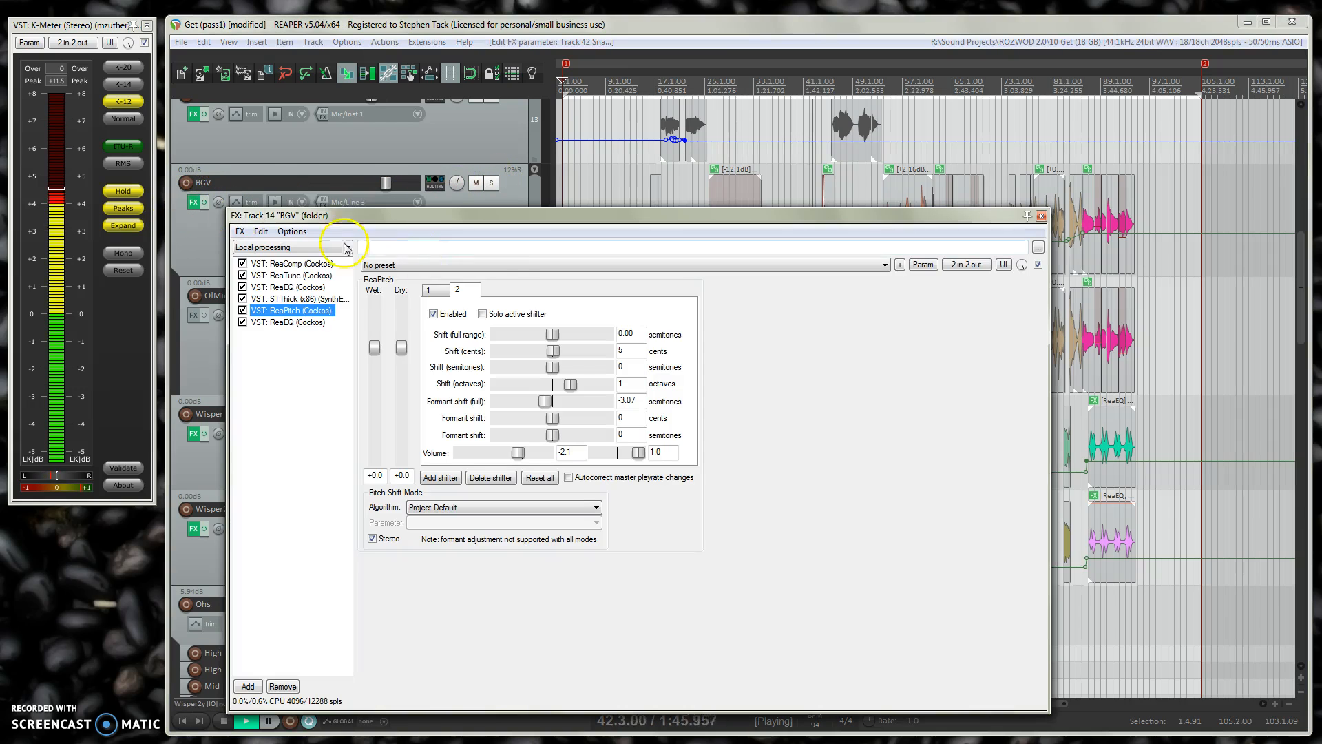
left_click(298, 264)
left_click(300, 276)
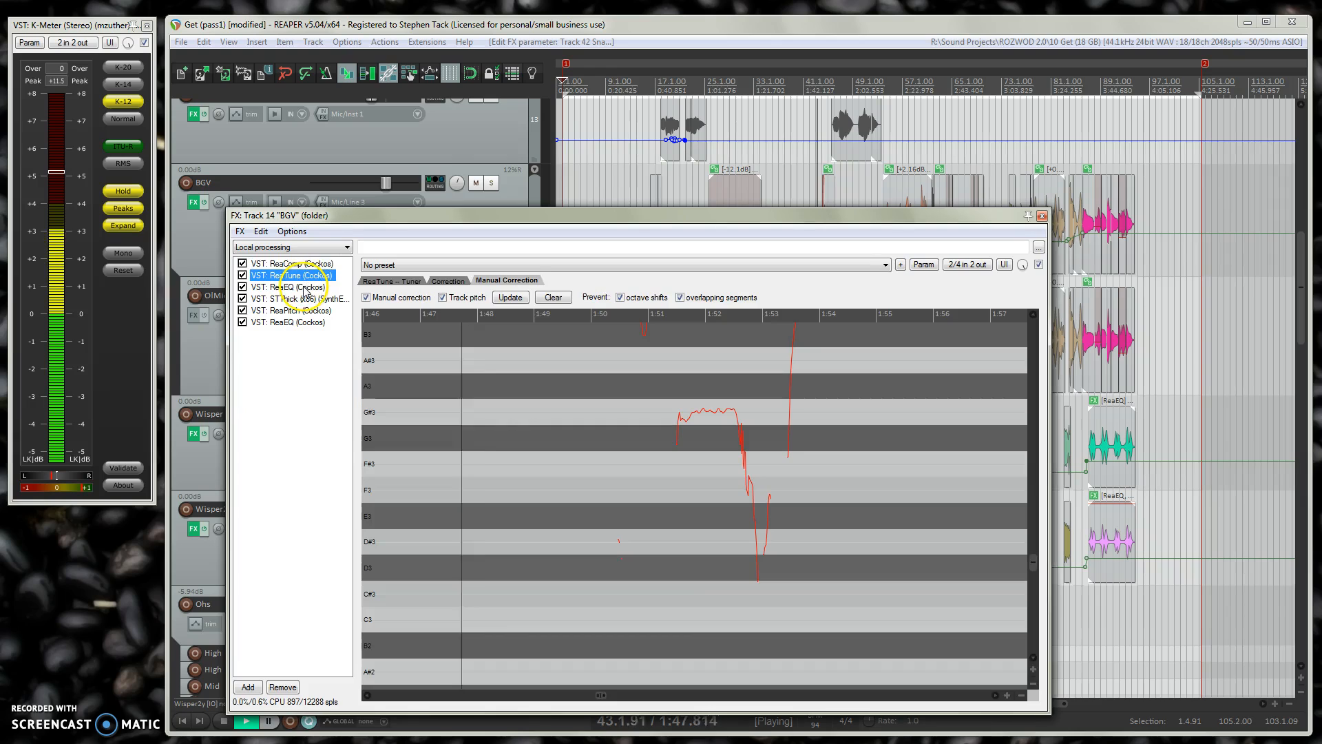
left_click(448, 280)
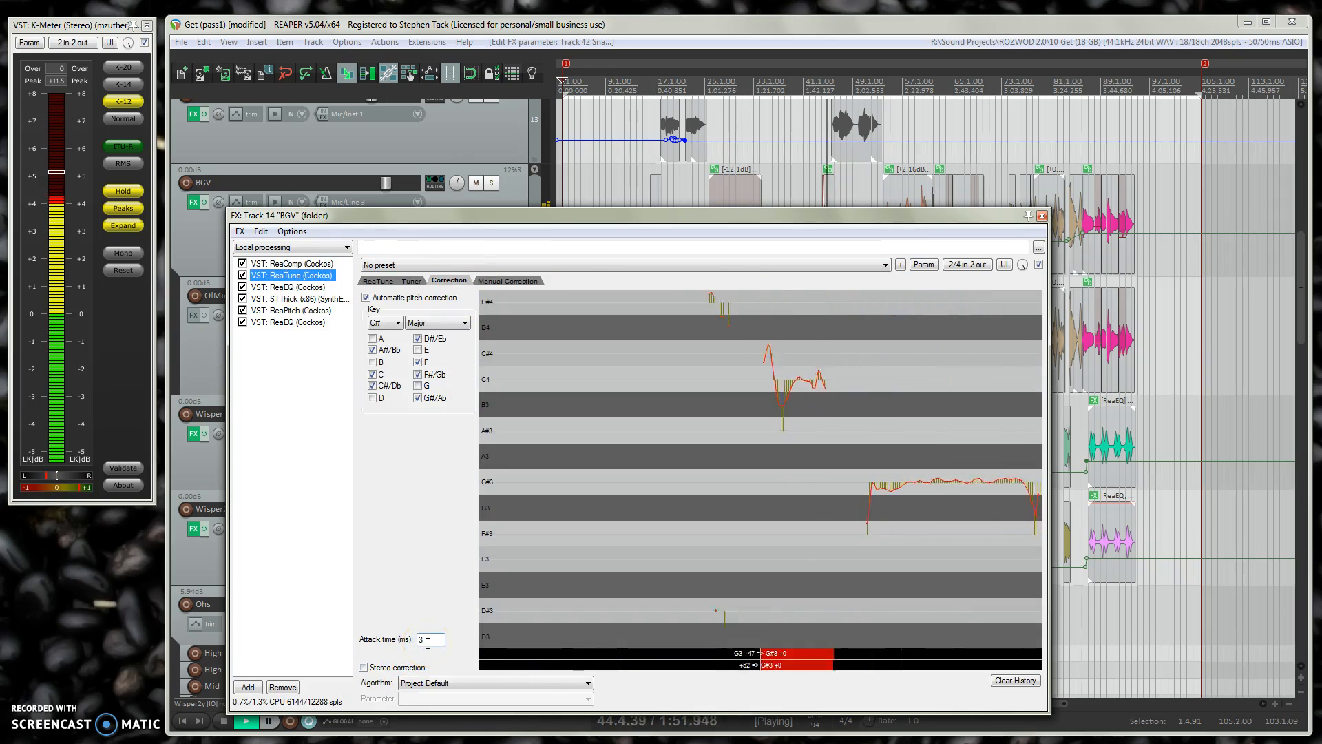
left_click(281, 287)
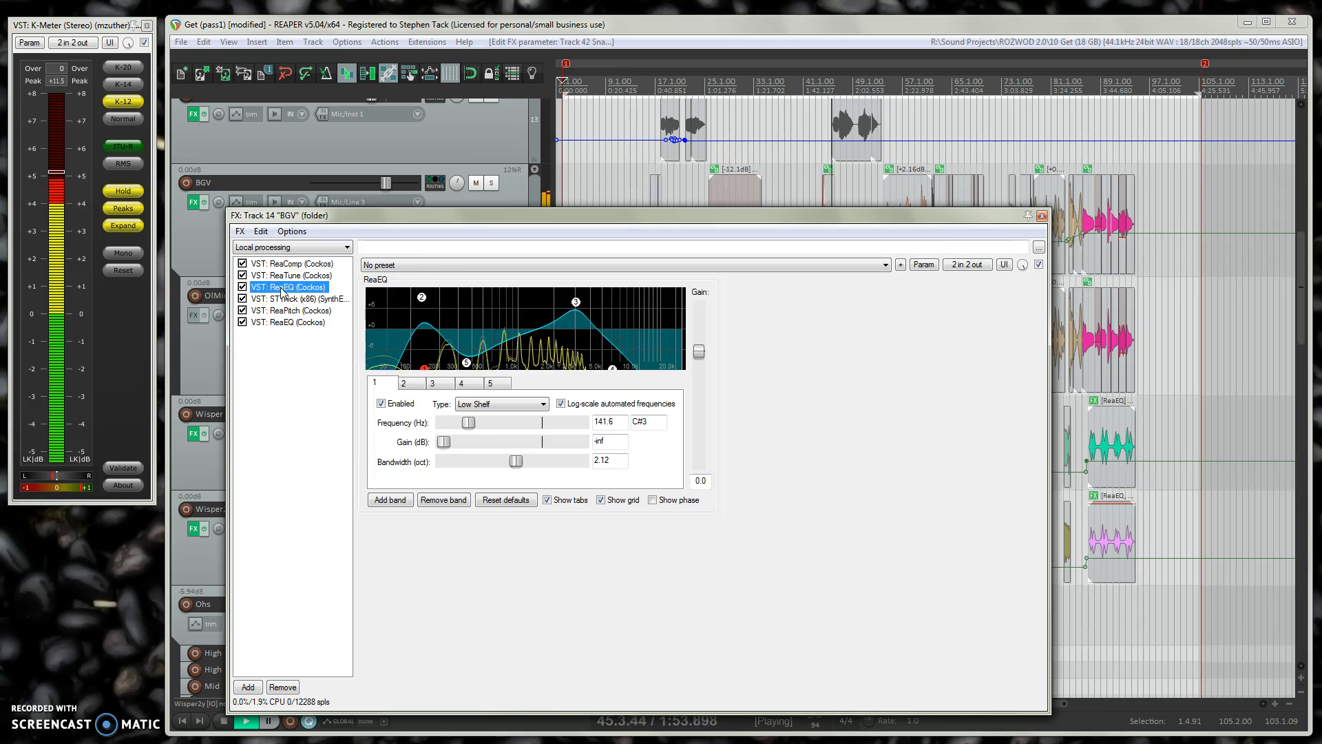
Step: Play the song from around bar 41 while viewing the BGV folder's first ReaEQ curve
left_click_drag(559, 221, 518, 308)
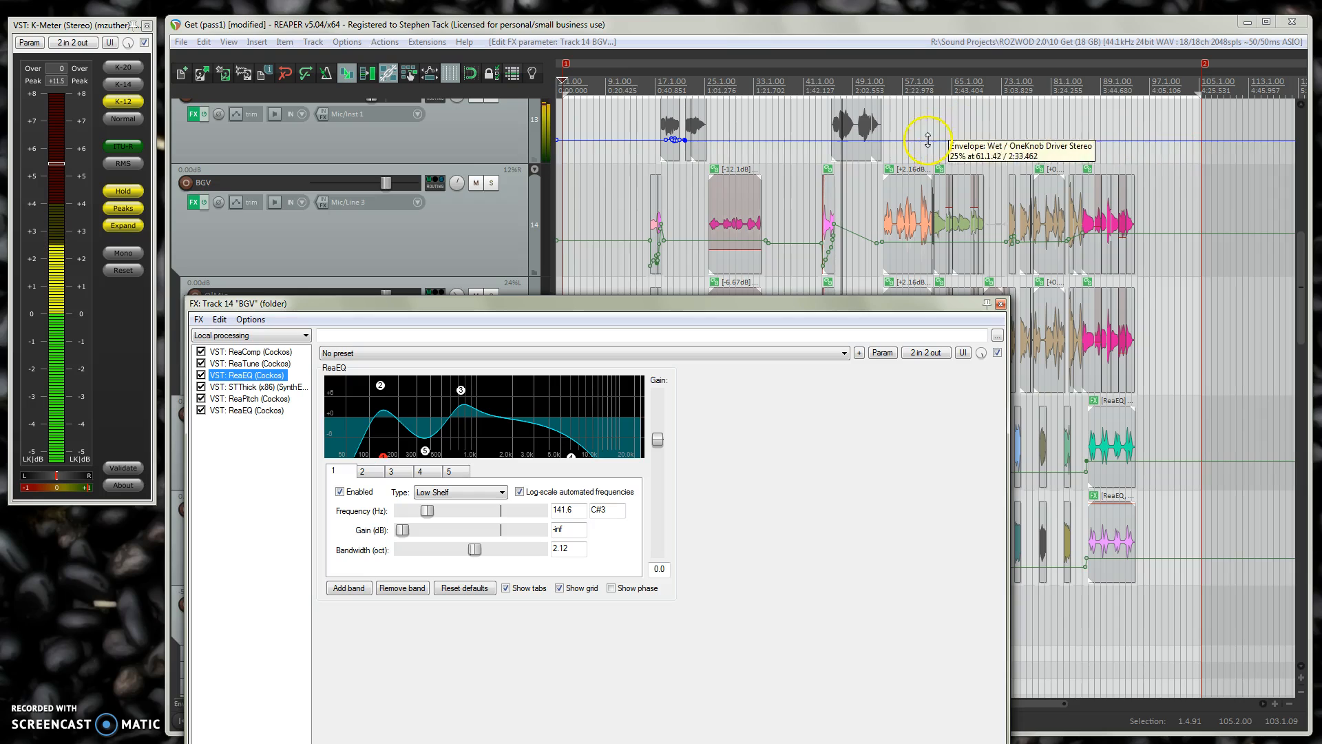
left_click(814, 79)
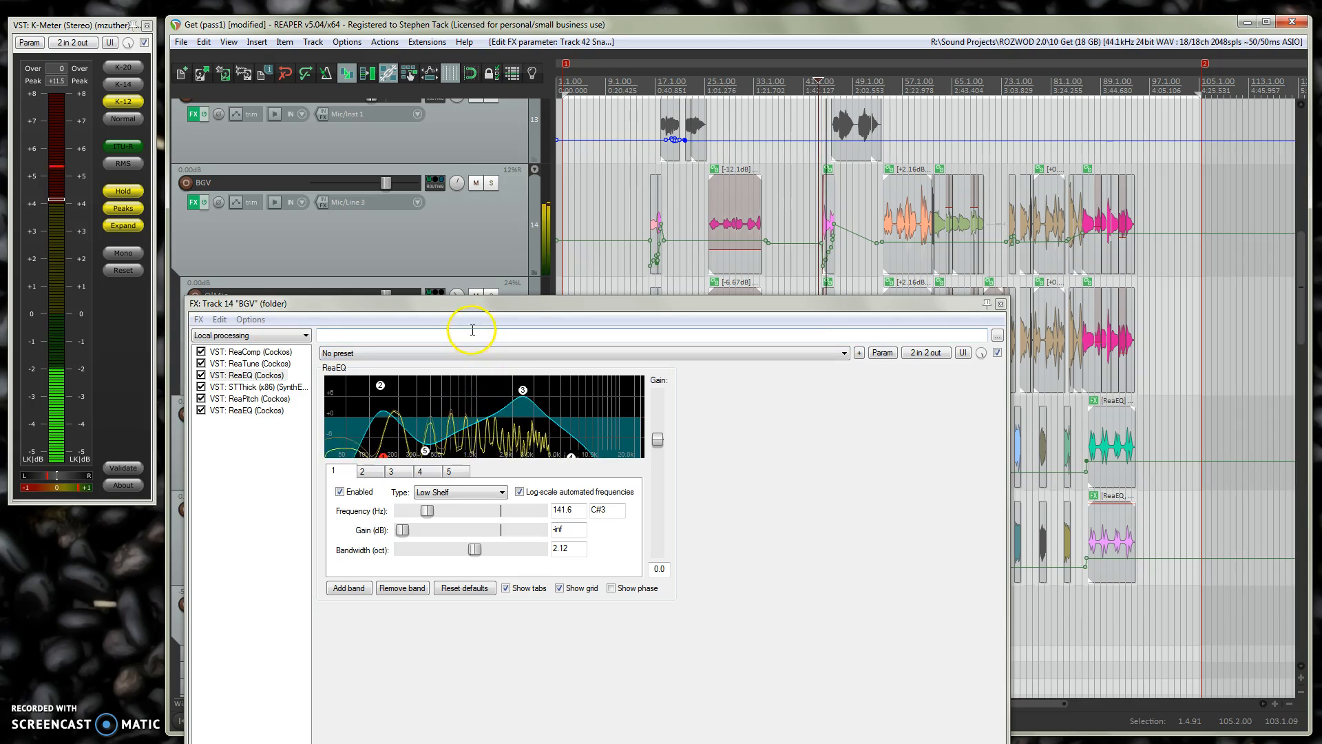
left_click_drag(485, 305, 518, 224)
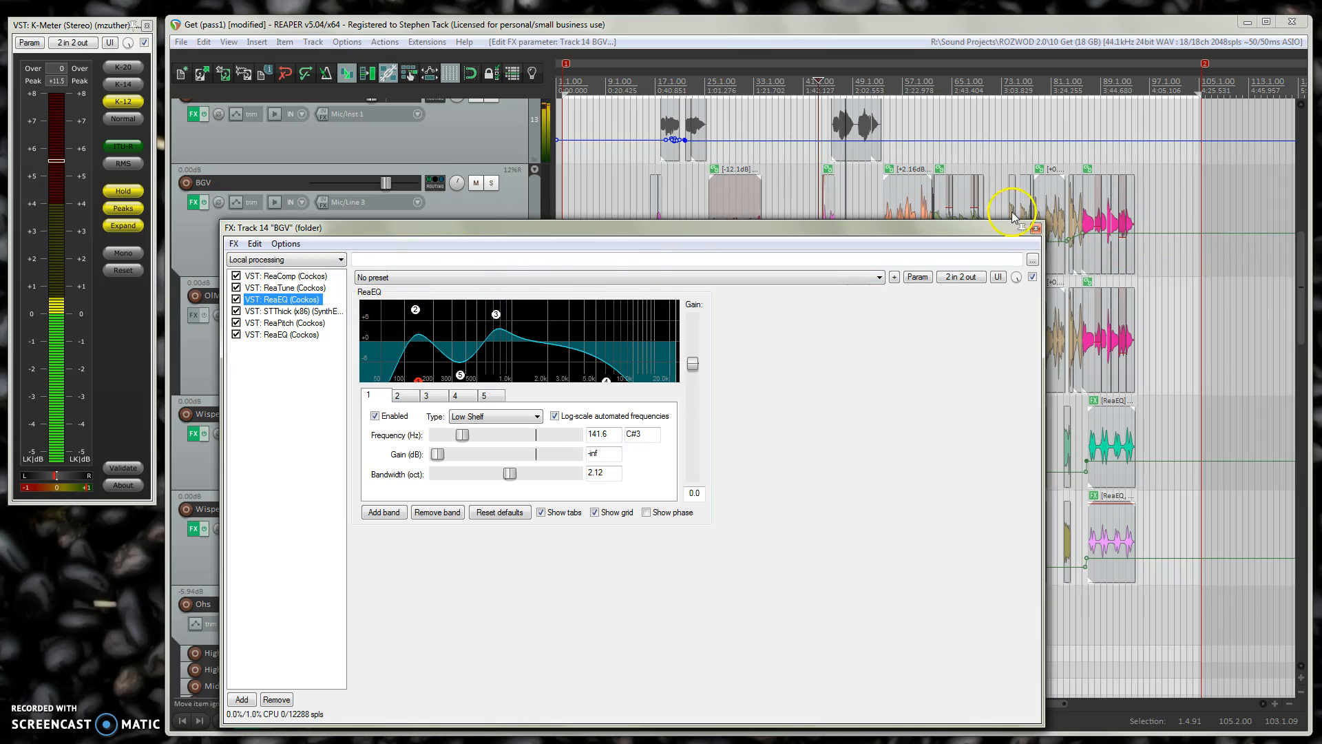
Step: Check the STThick plug-in's Delay Time and Mix settings on the BGV folder, and close its interface
left_click(328, 313)
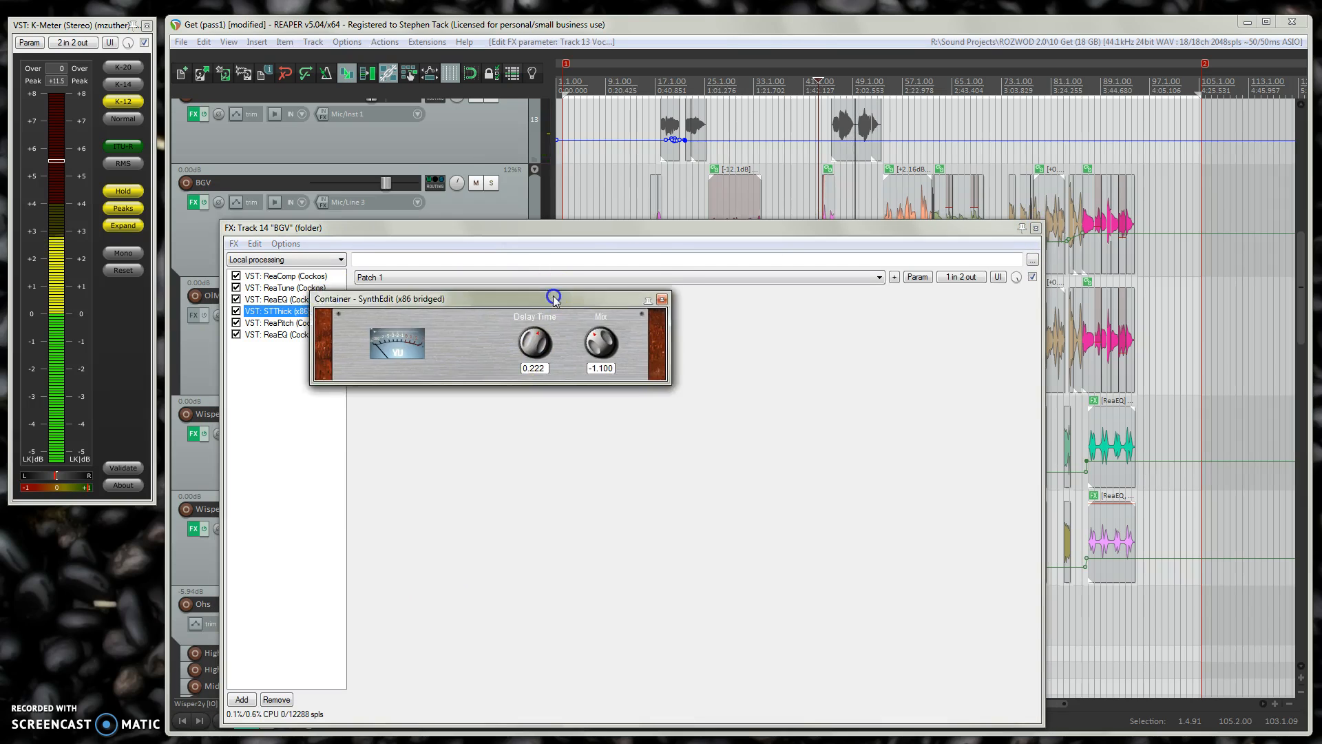
left_click_drag(546, 292, 607, 344)
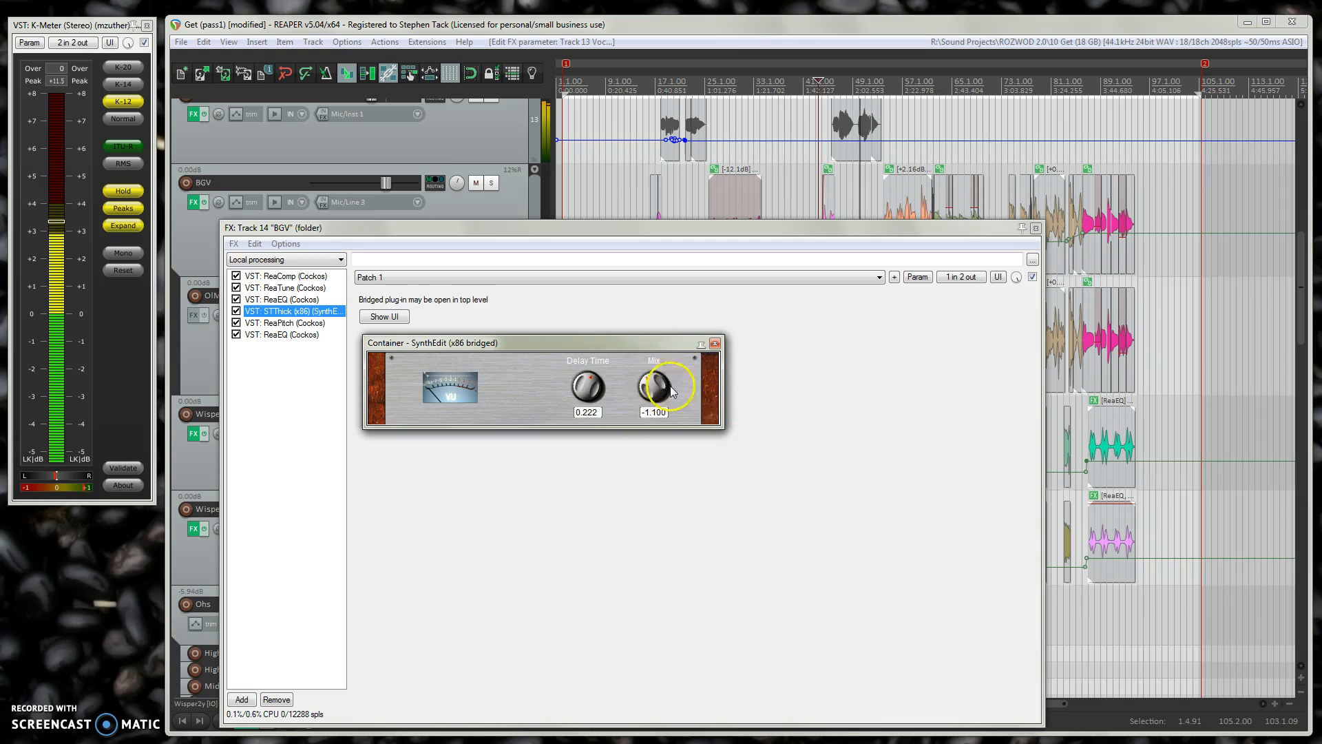
left_click(714, 343)
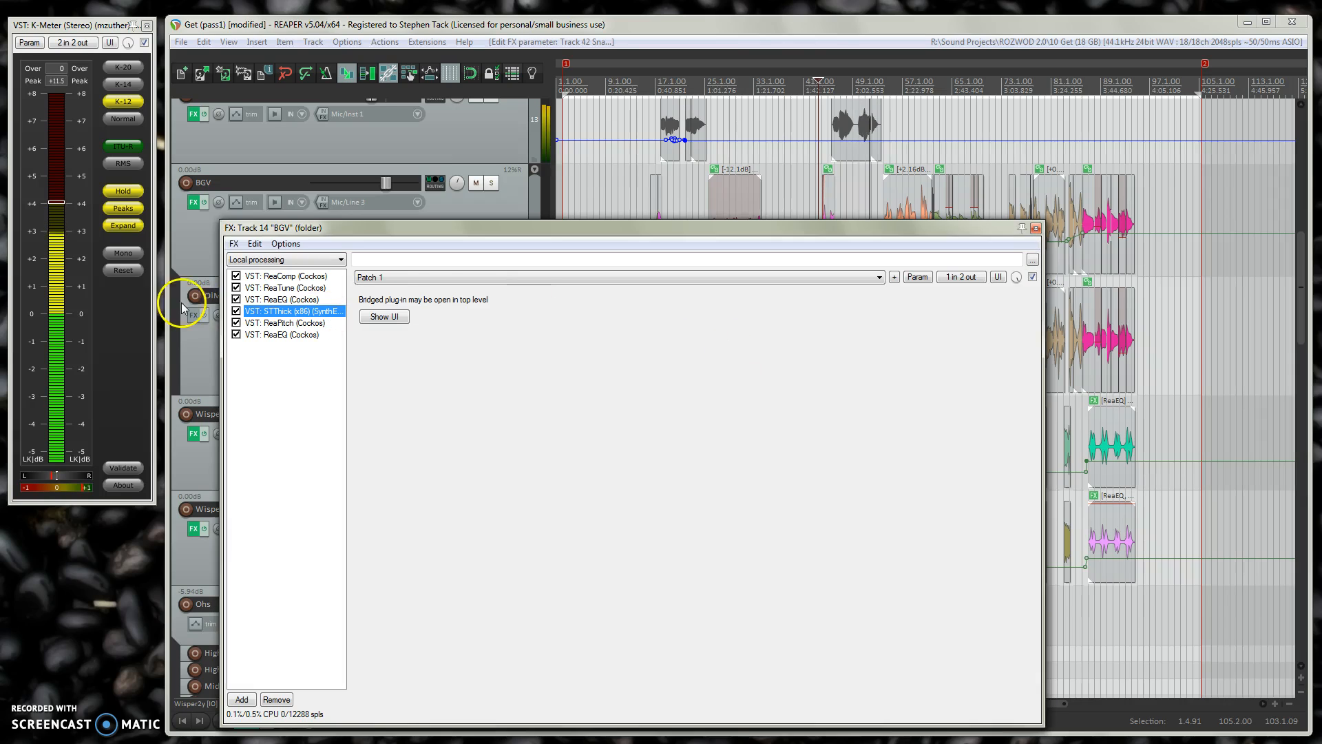
Step: Compare both ReaPitch shifters on the BGV folder, check the final ReaEQ and close the effects chain
left_click(285, 322)
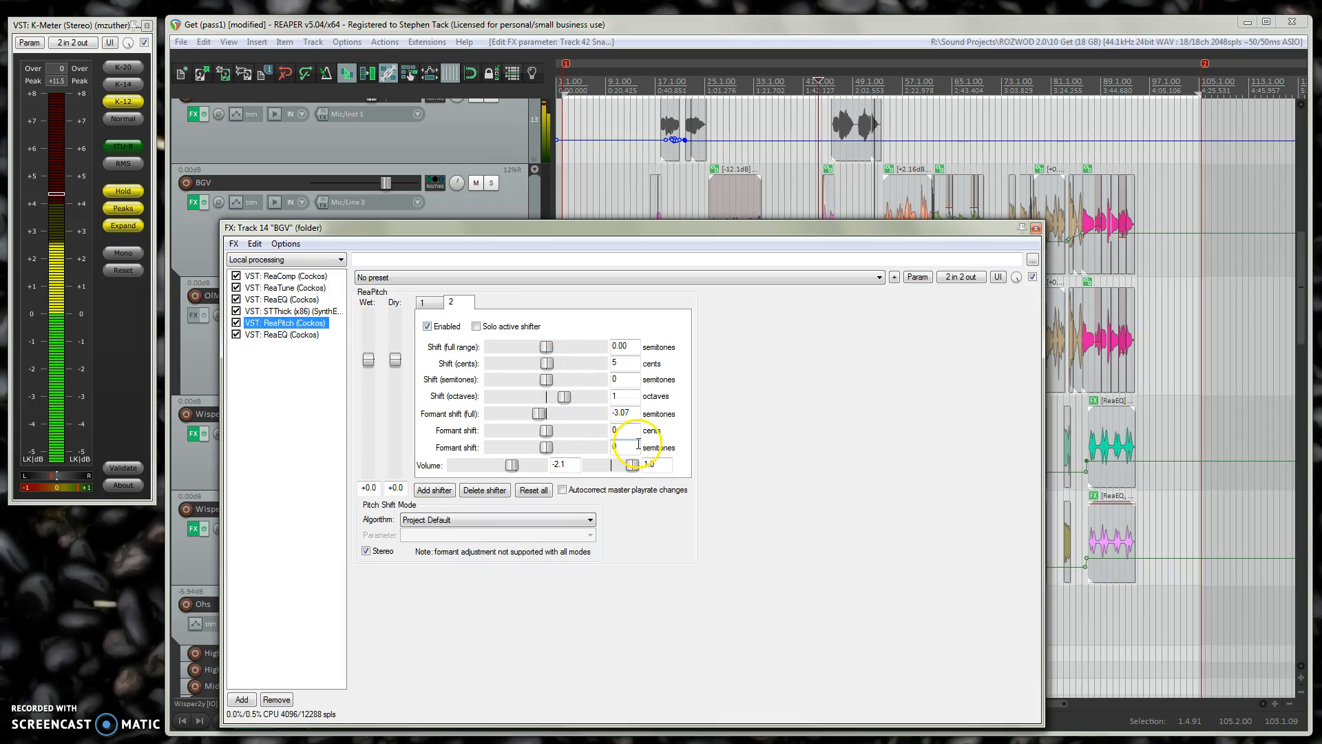
left_click(423, 303)
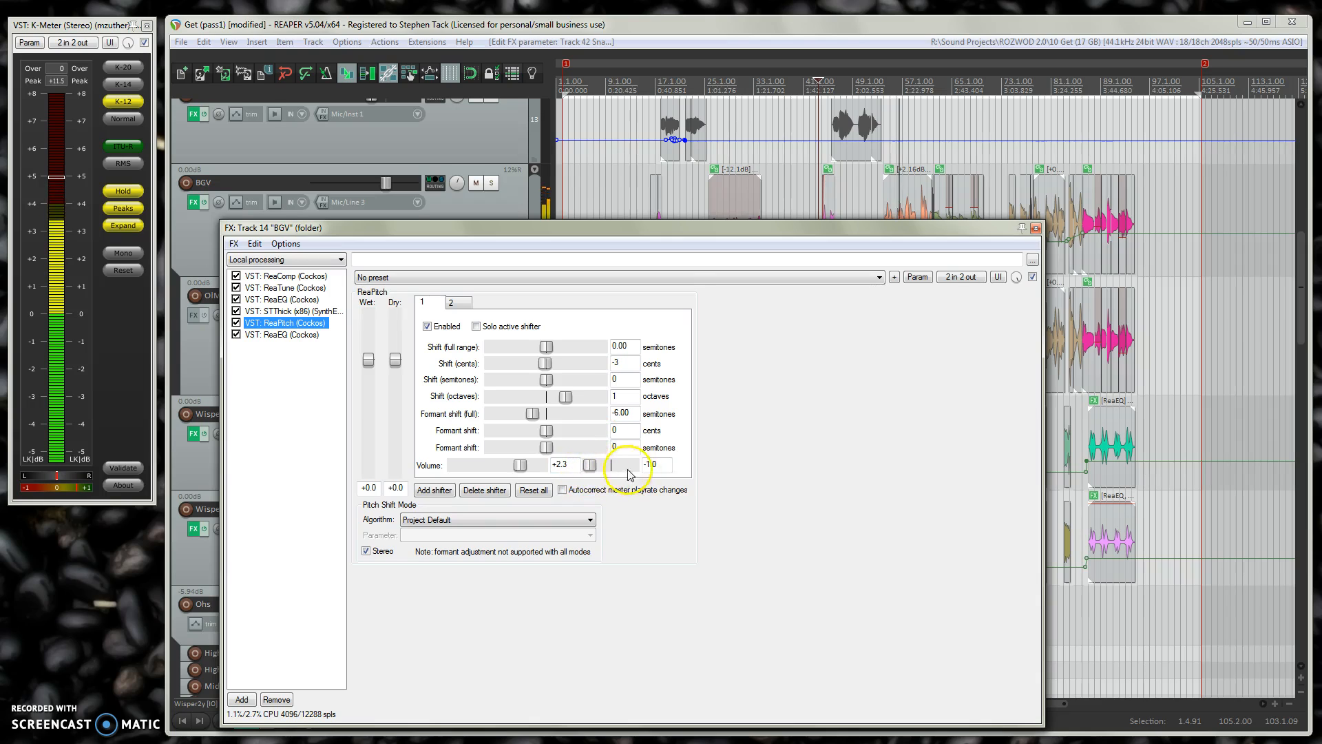
left_click(461, 304)
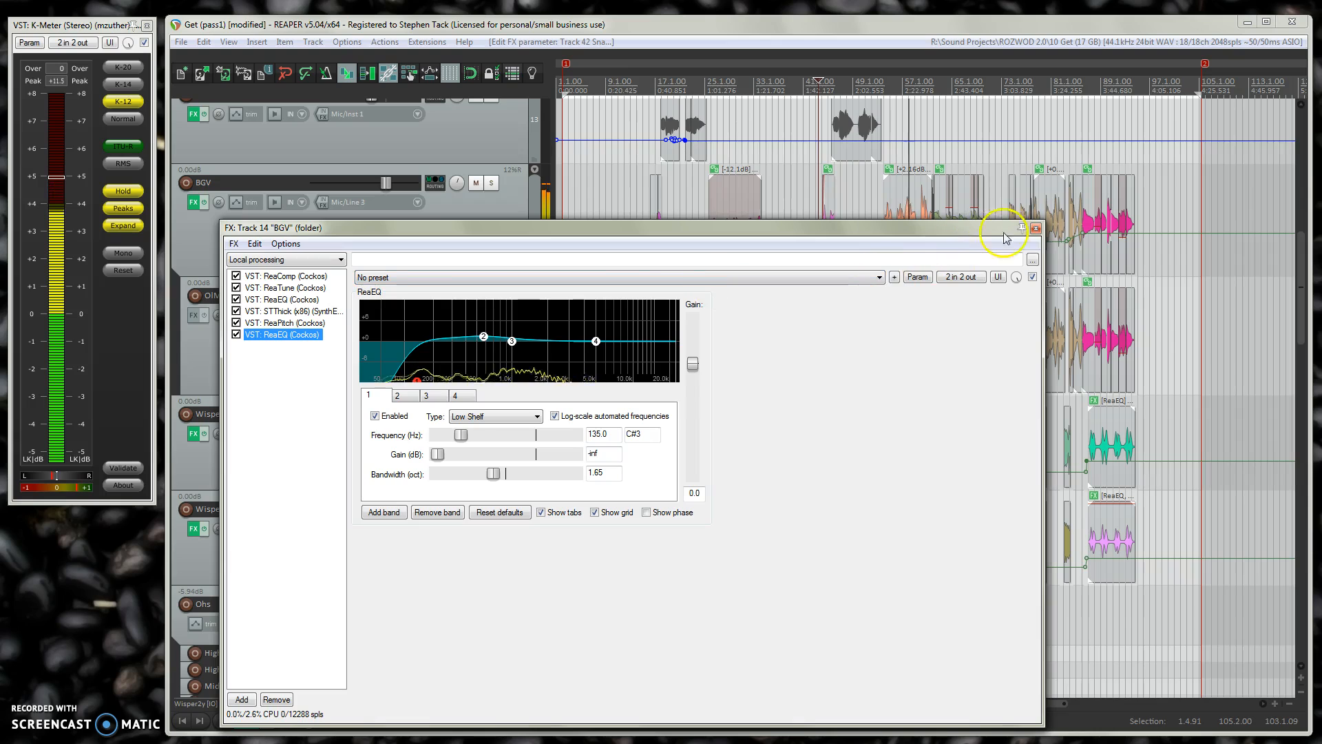
left_click(1036, 228)
Step: Audition the BGV folder in solo against the full mix, and leave it unsoloed
left_click(491, 184)
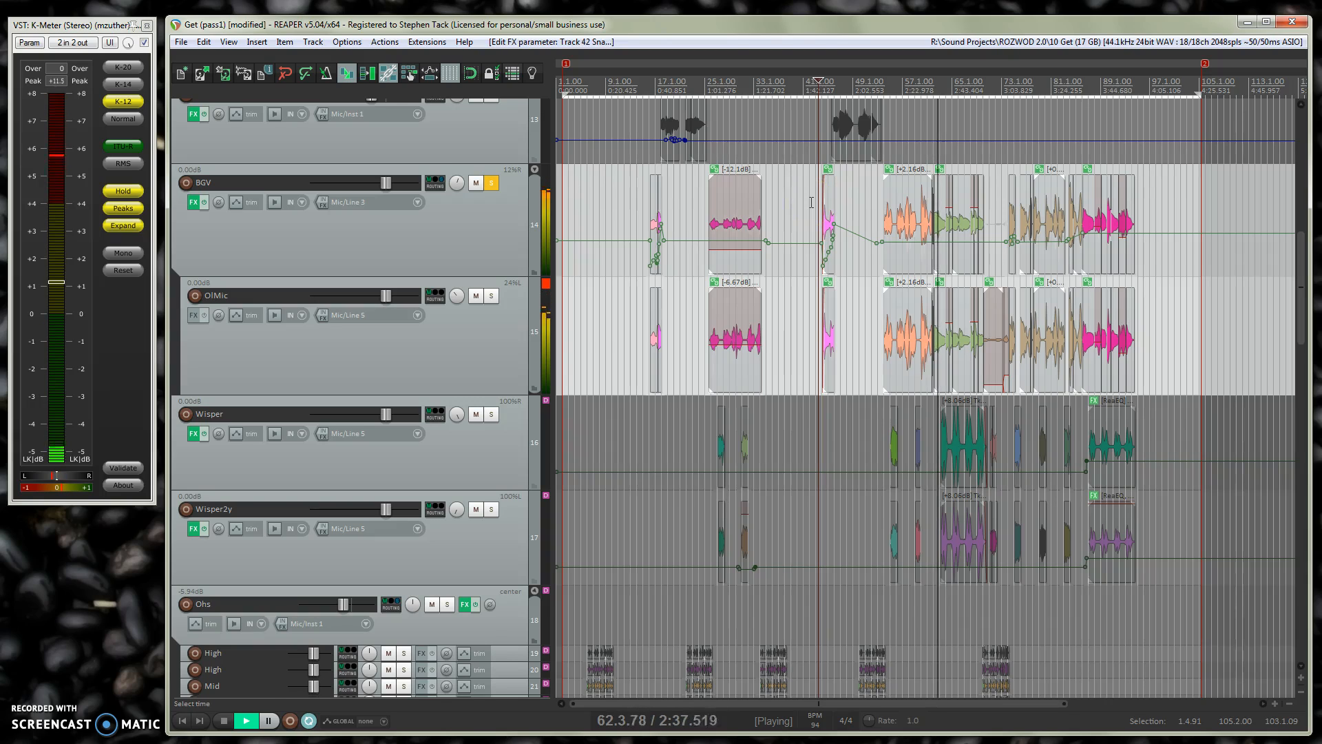
left_click(491, 187)
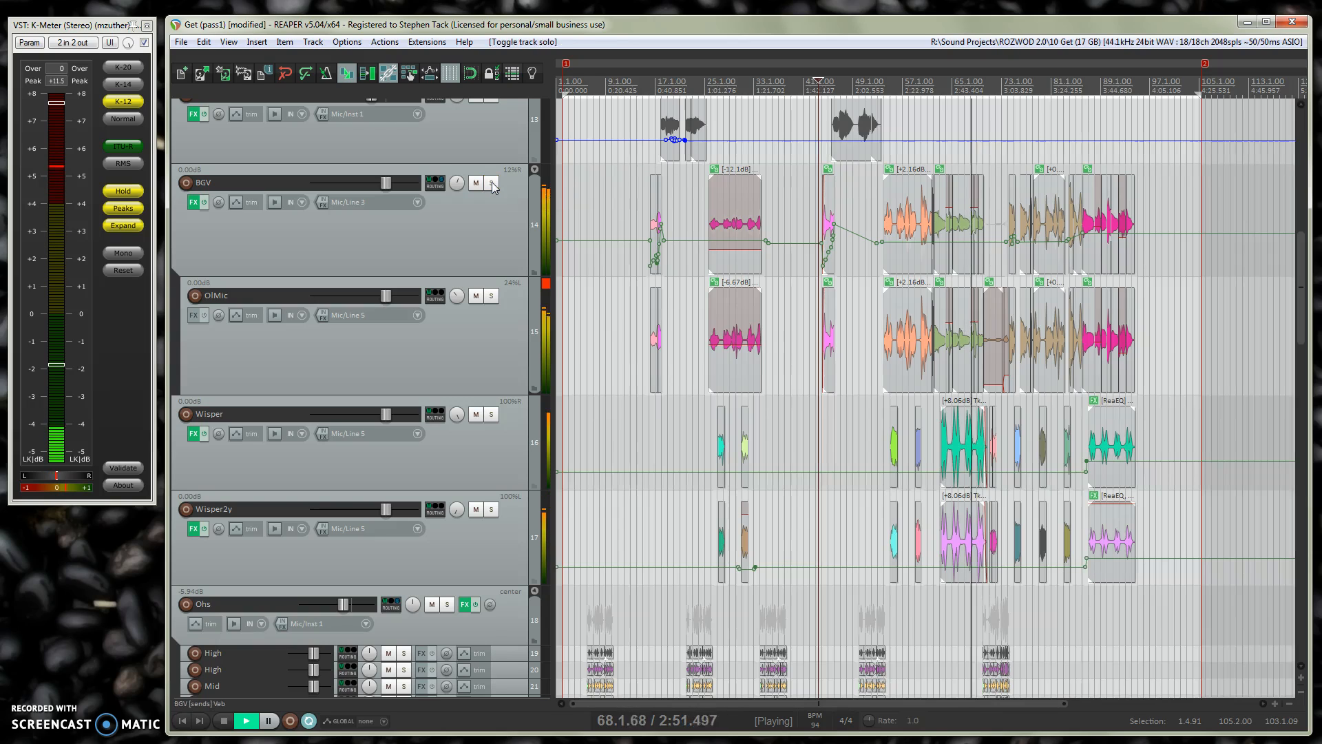
left_click(491, 184)
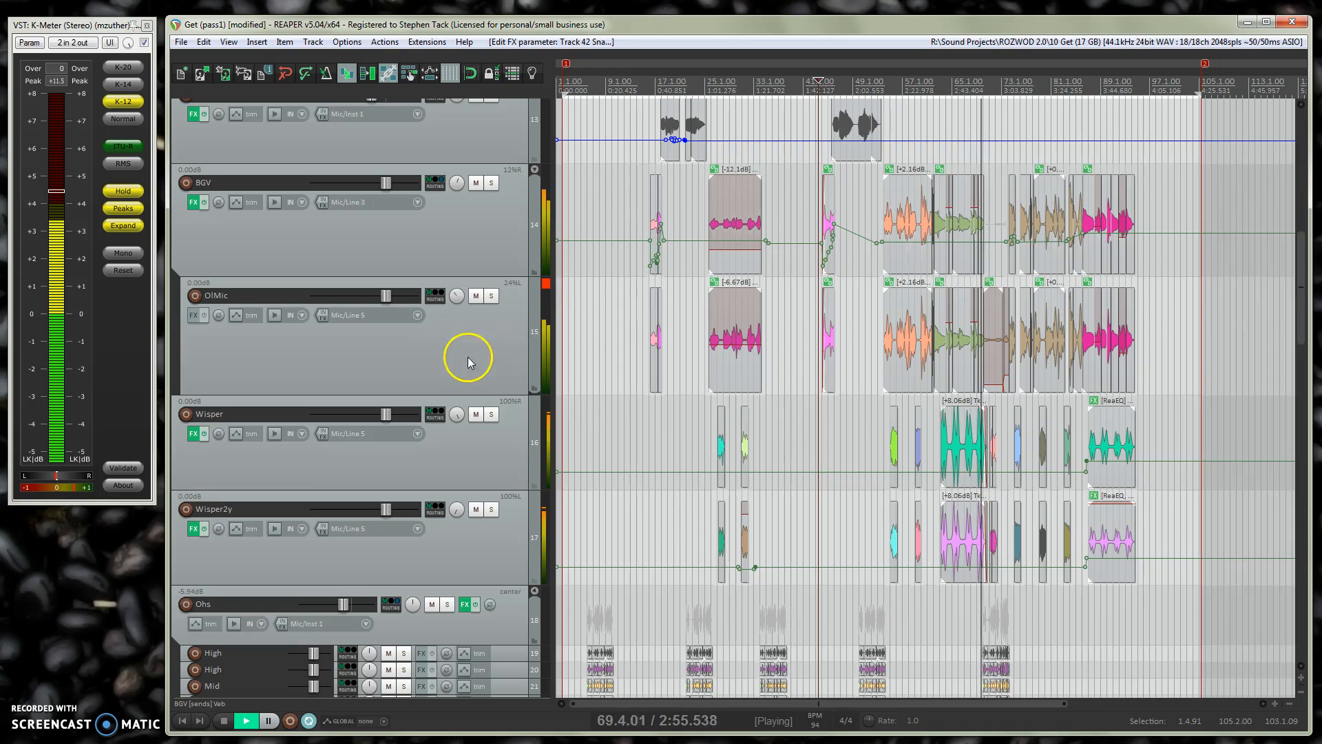
Step: Solo the Bass folder, and audition its OGBass and Get (Bass) 2.0 tracks separately
scroll(470, 362, "down", 15)
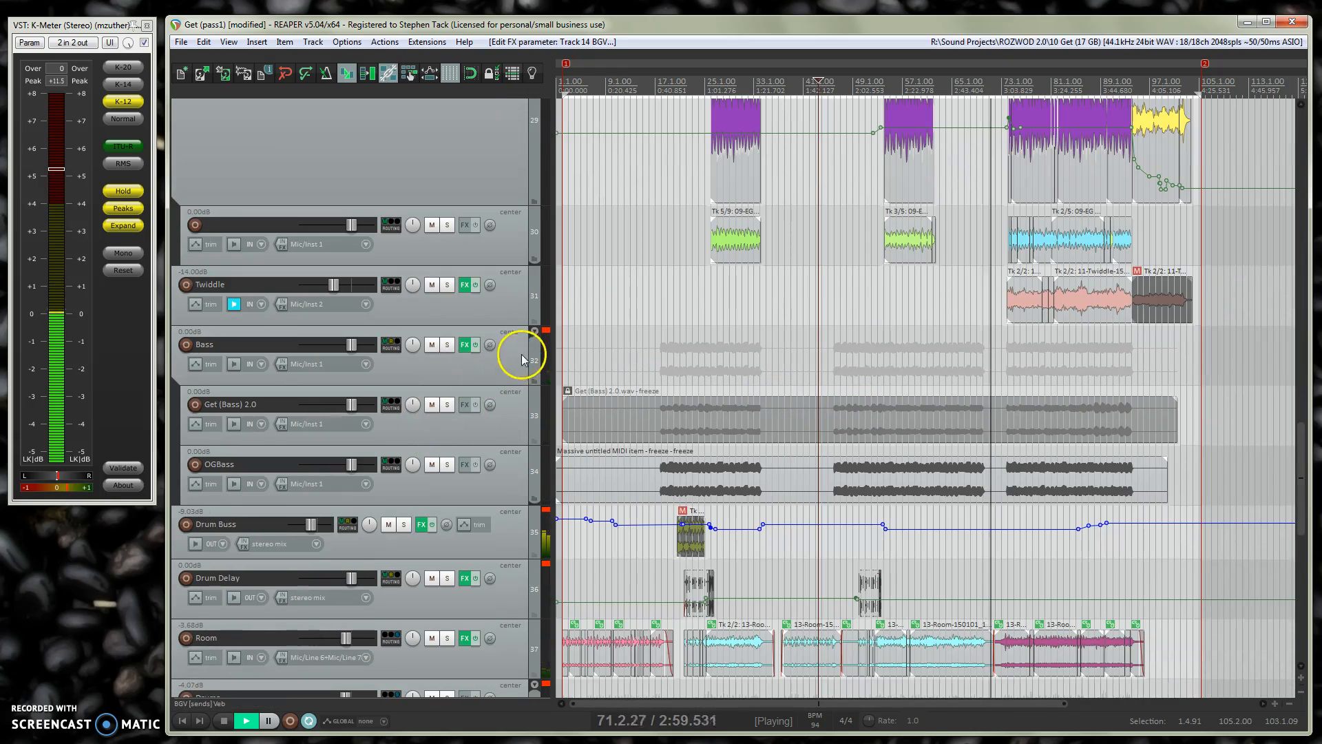
left_click(447, 345)
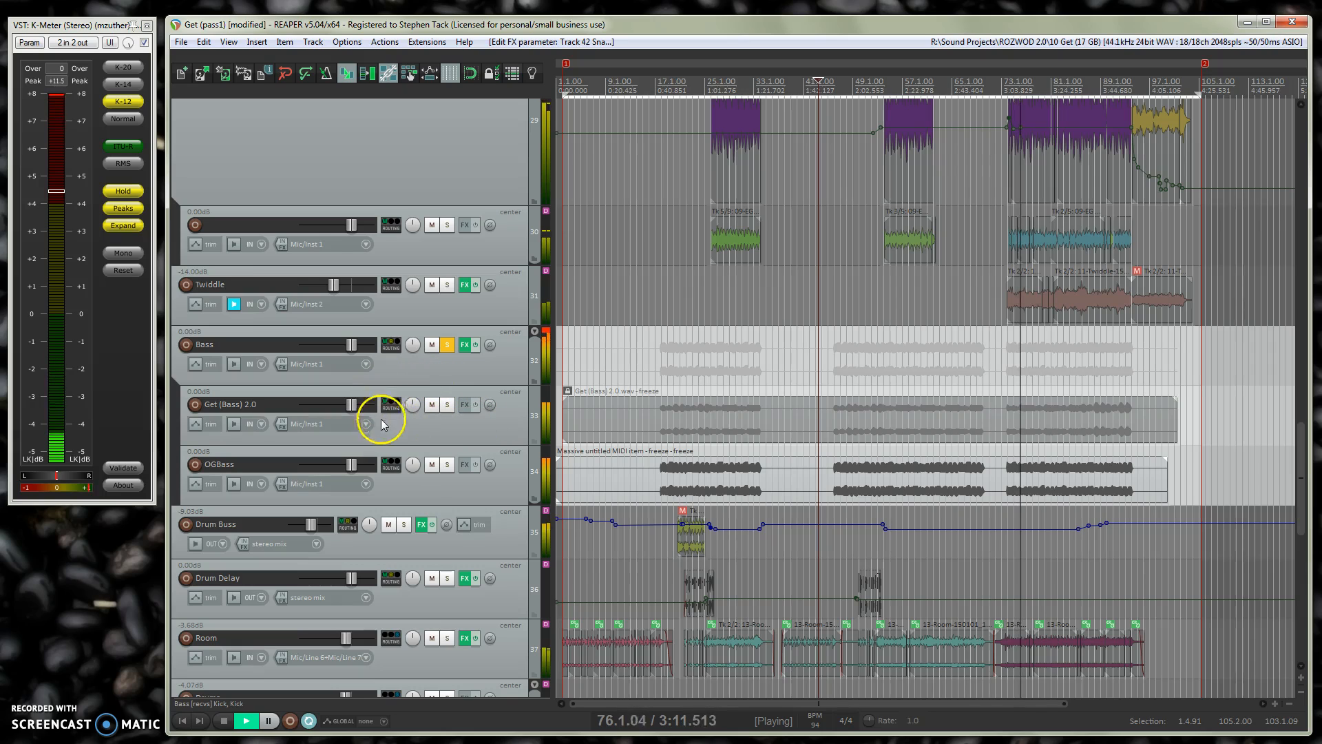
left_click(448, 465)
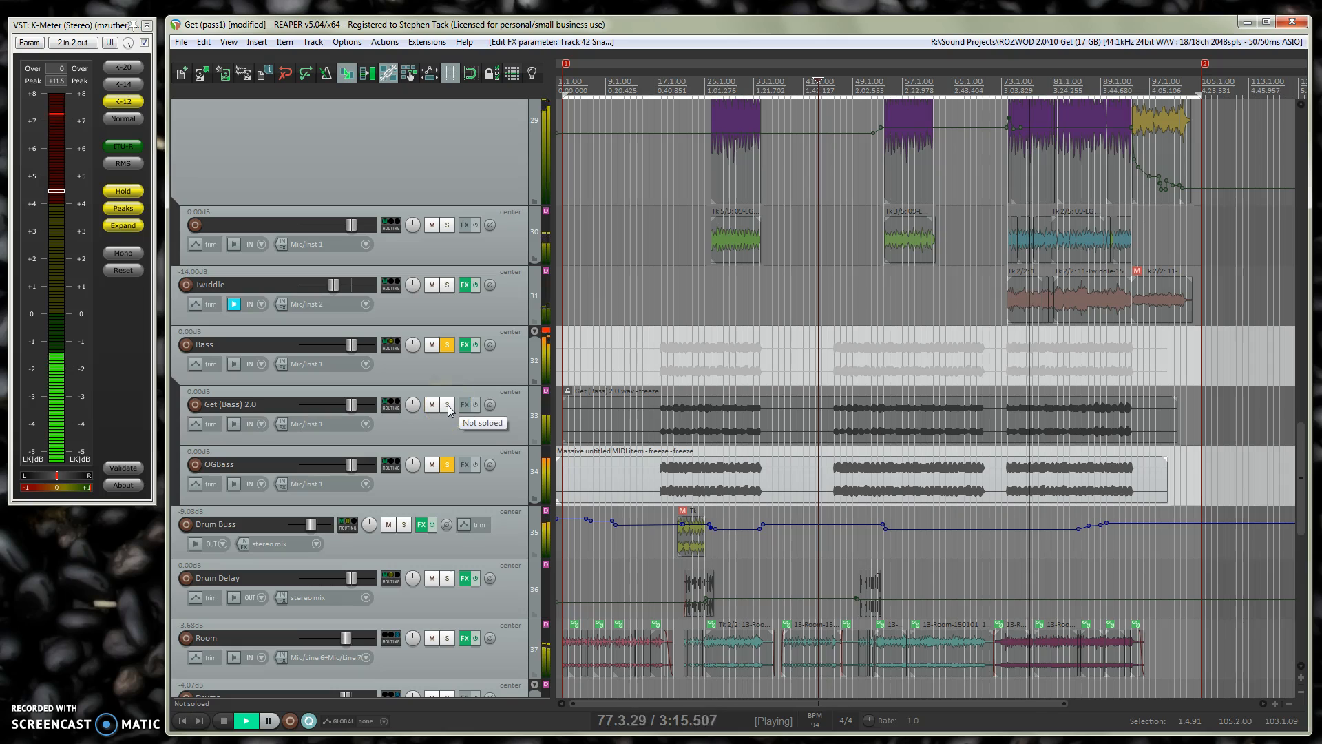
left_click(448, 345)
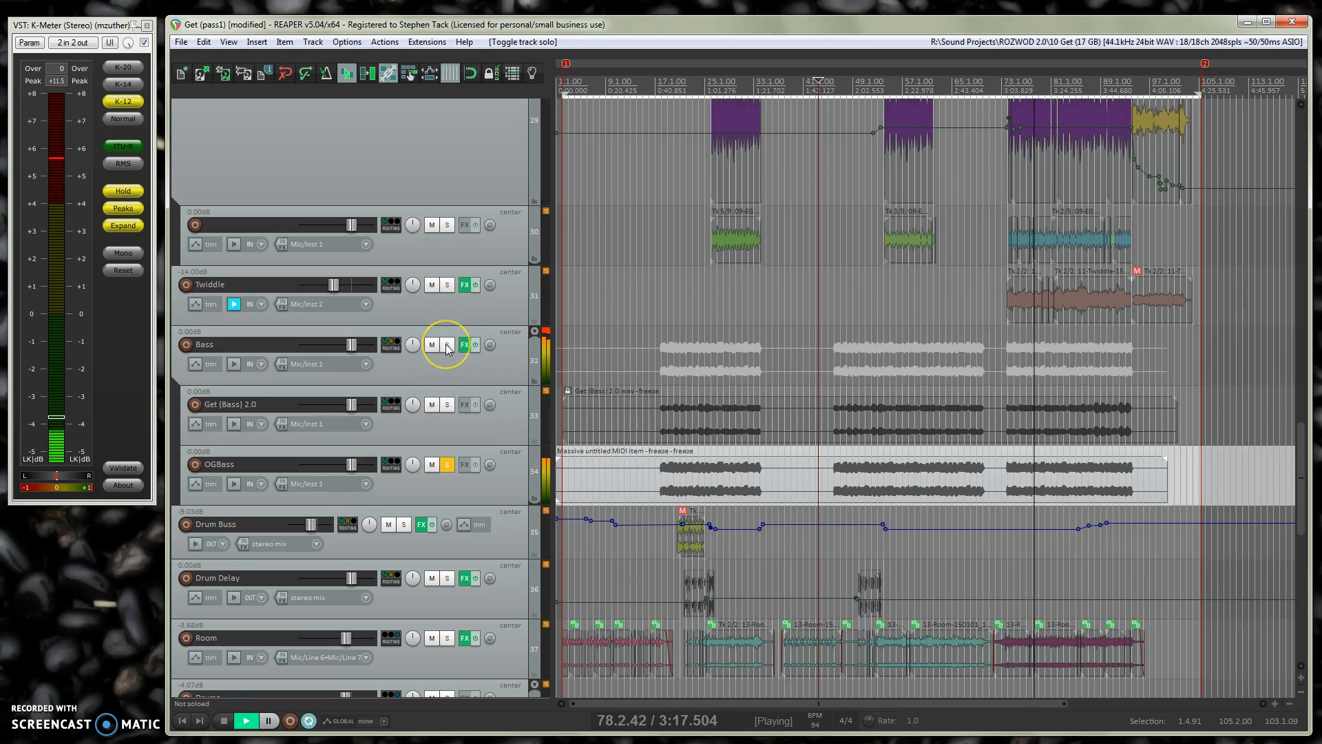
left_click(447, 405)
left_click(447, 465)
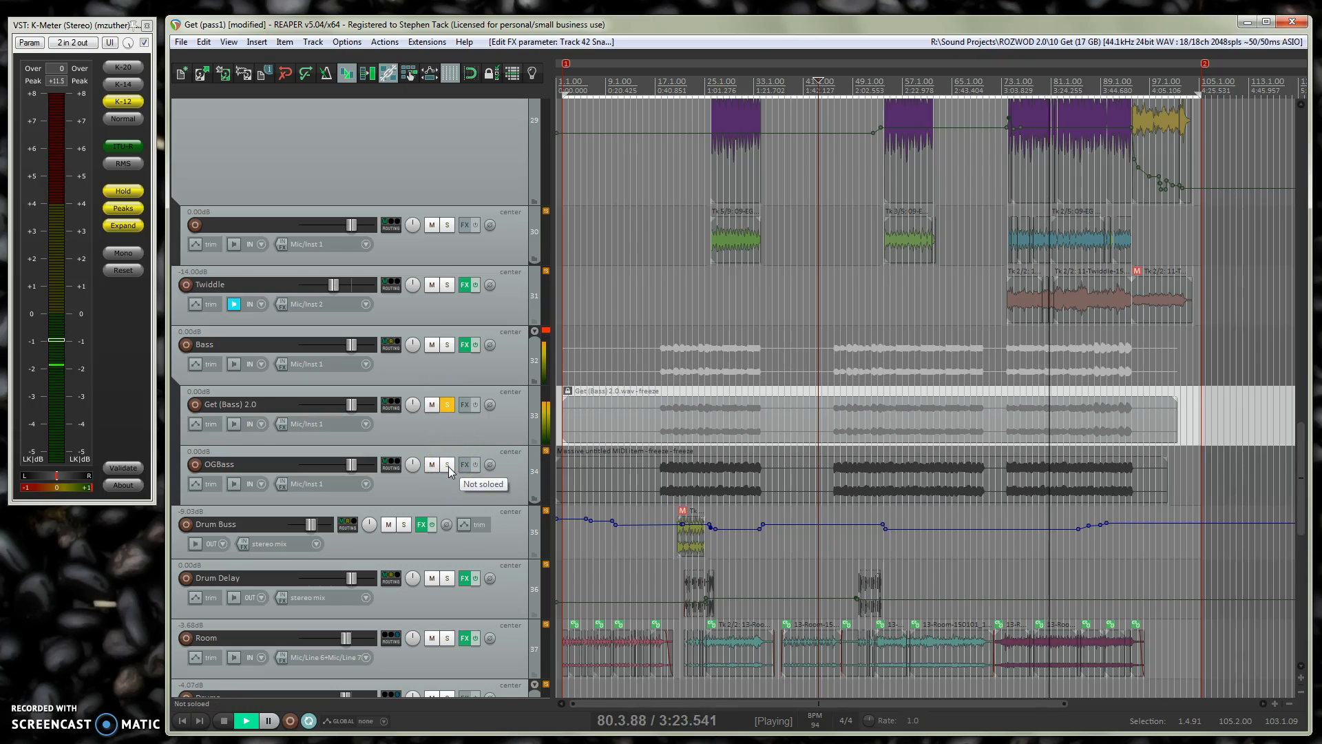
Step: Compare Get (Bass) 2.0 alone with the whole Bass folder in solo, and clear the solos to return to the full mix
left_click(443, 408)
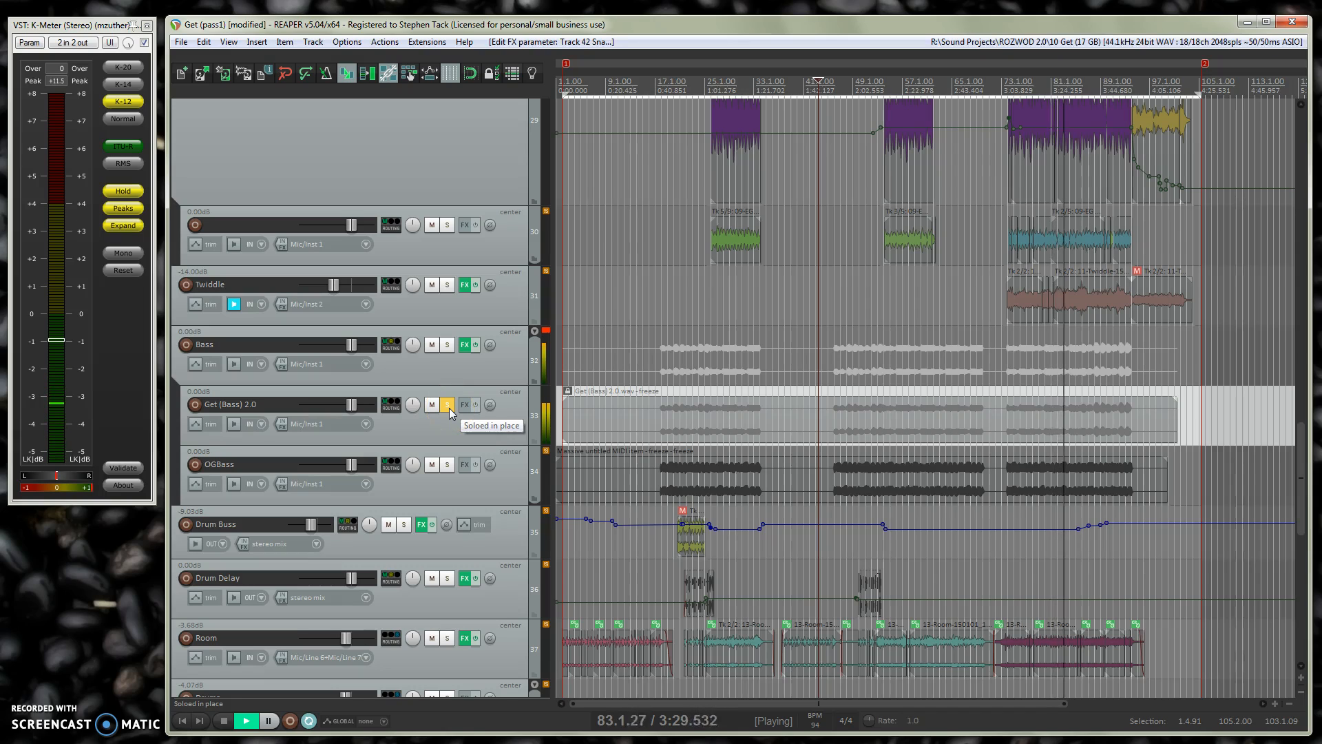
left_click(445, 348)
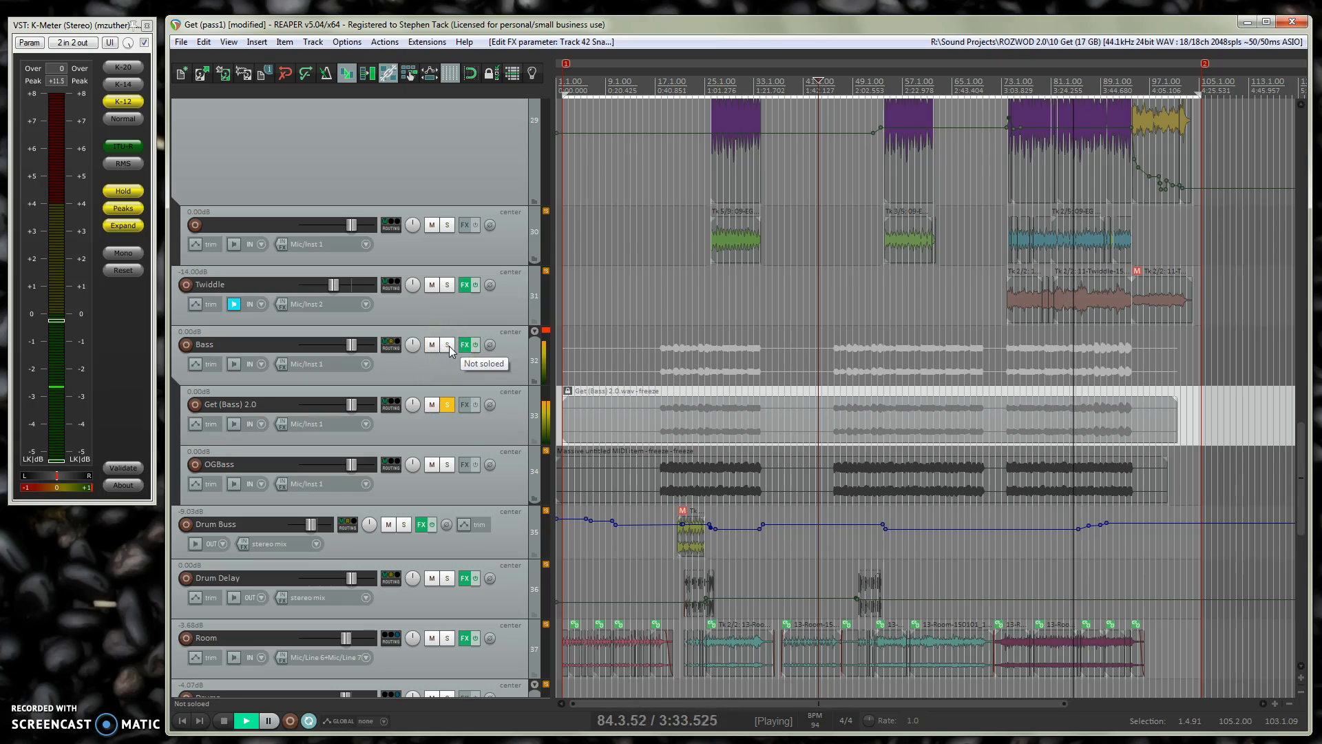
left_click(447, 345)
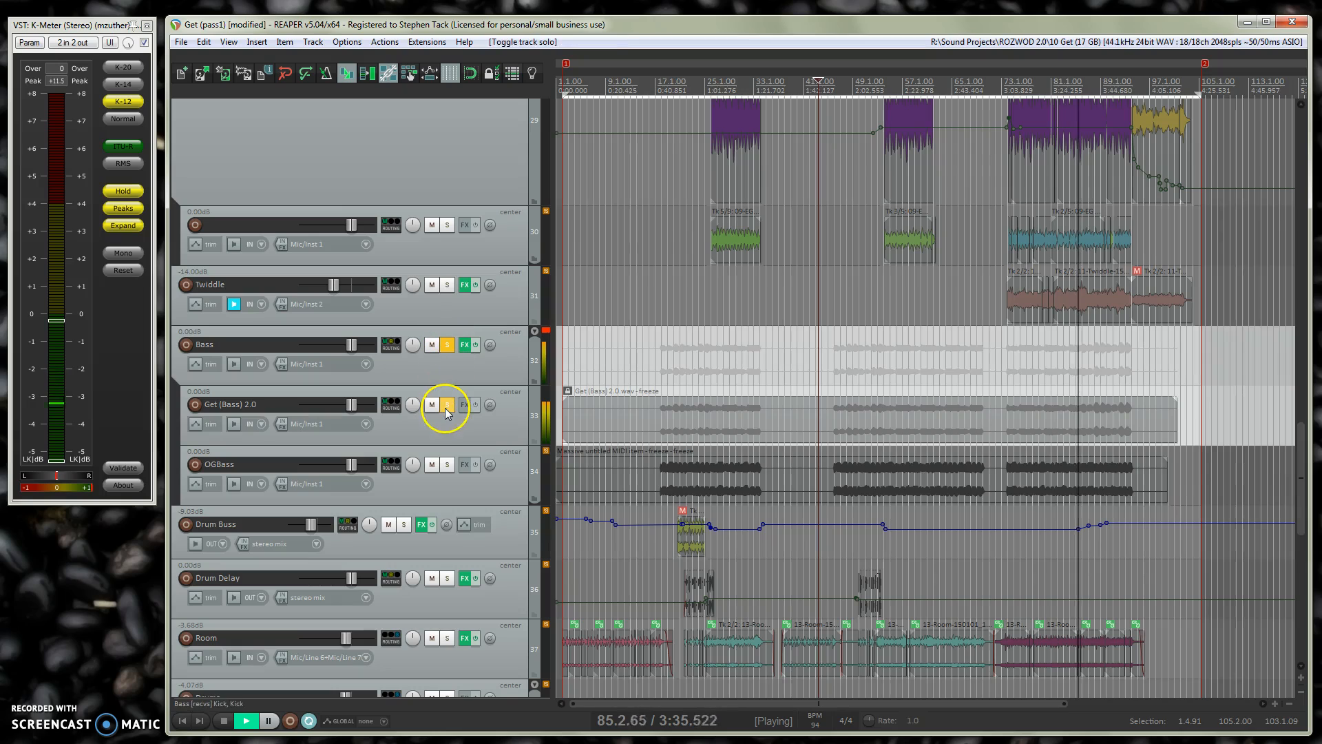
left_click(446, 405)
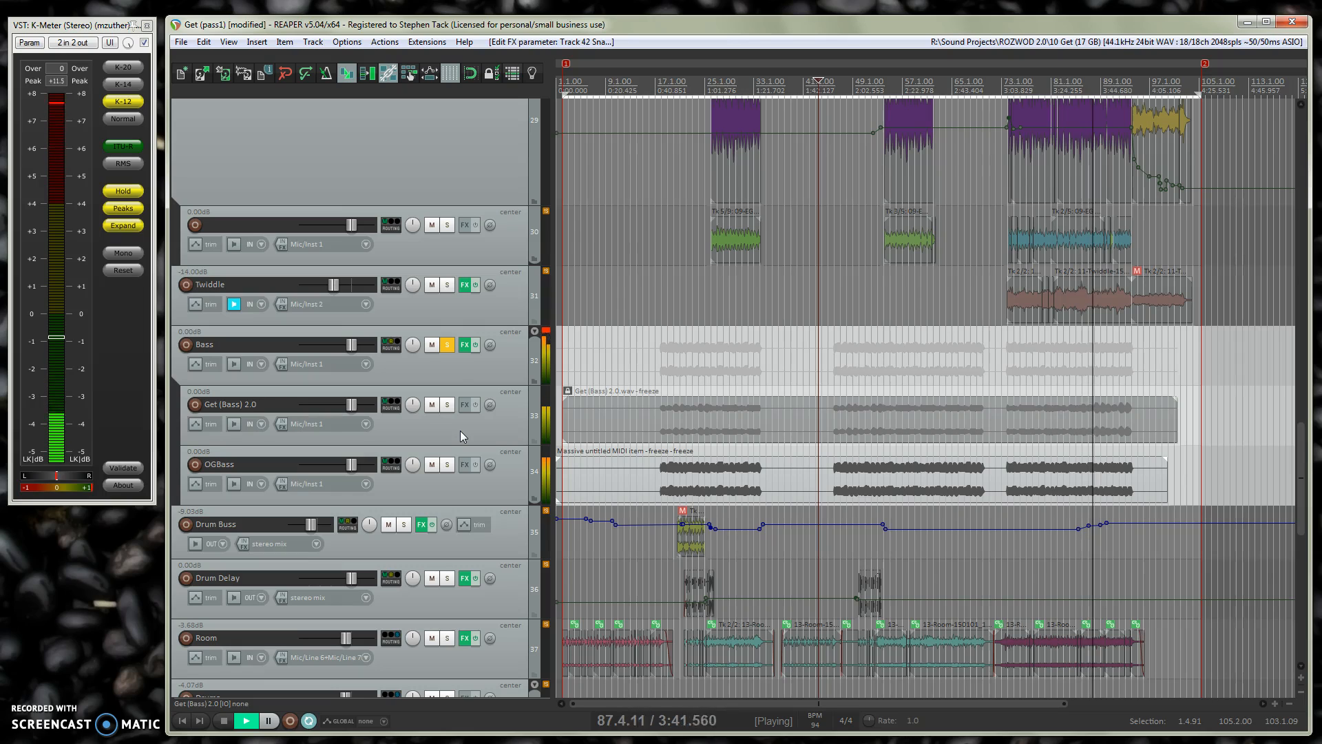
left_click(446, 345)
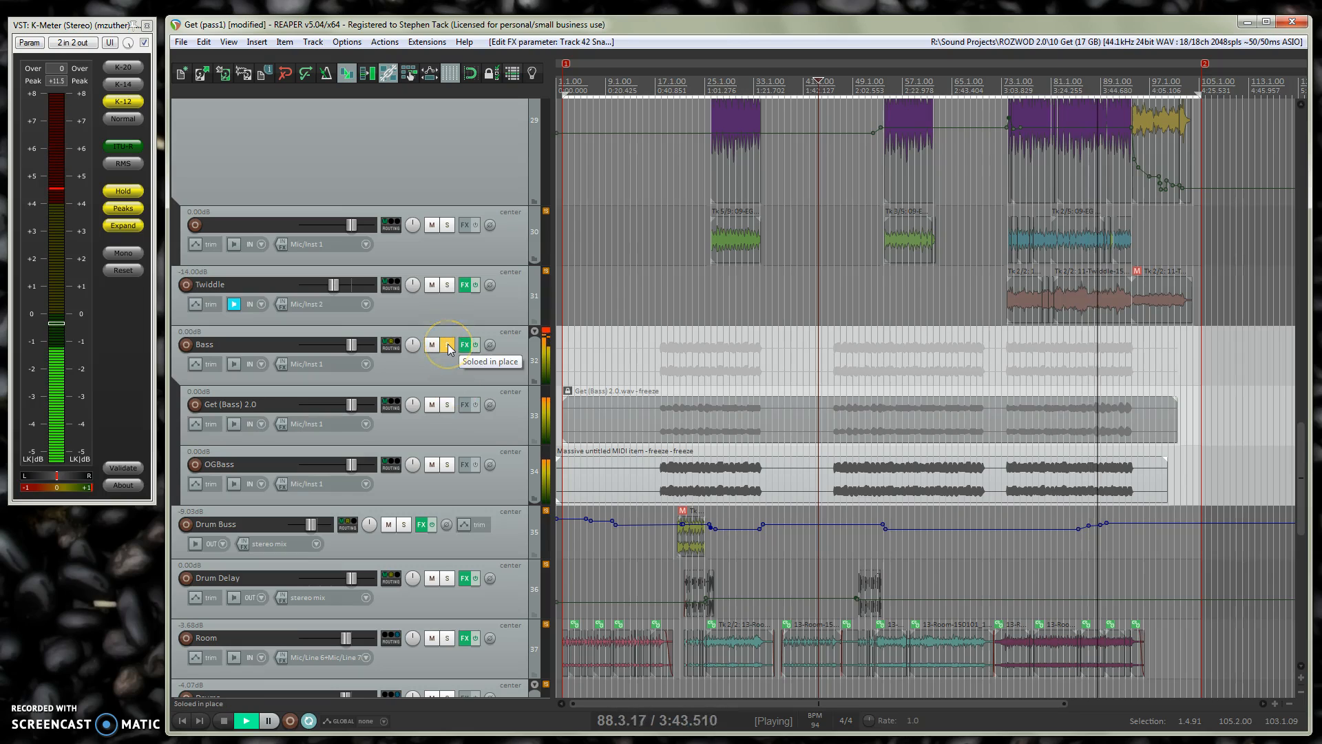
left_click(701, 352)
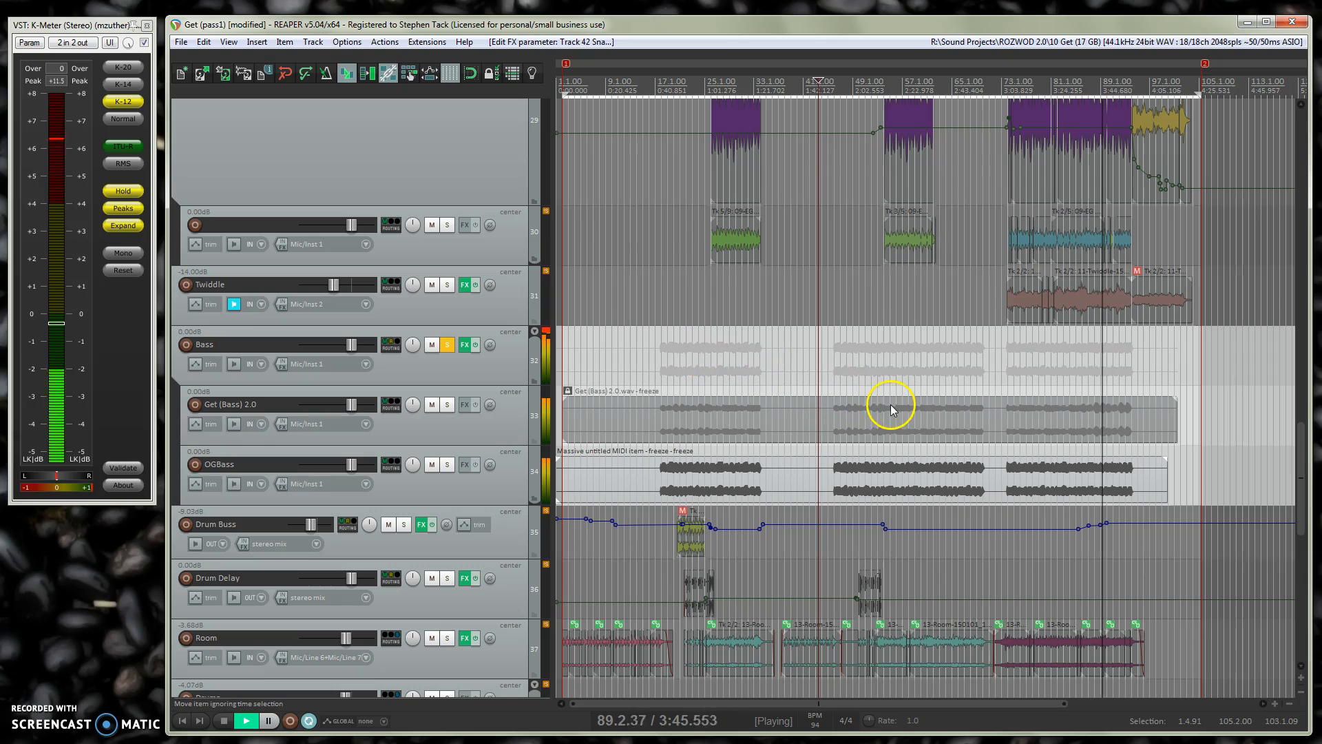
left_click(447, 344)
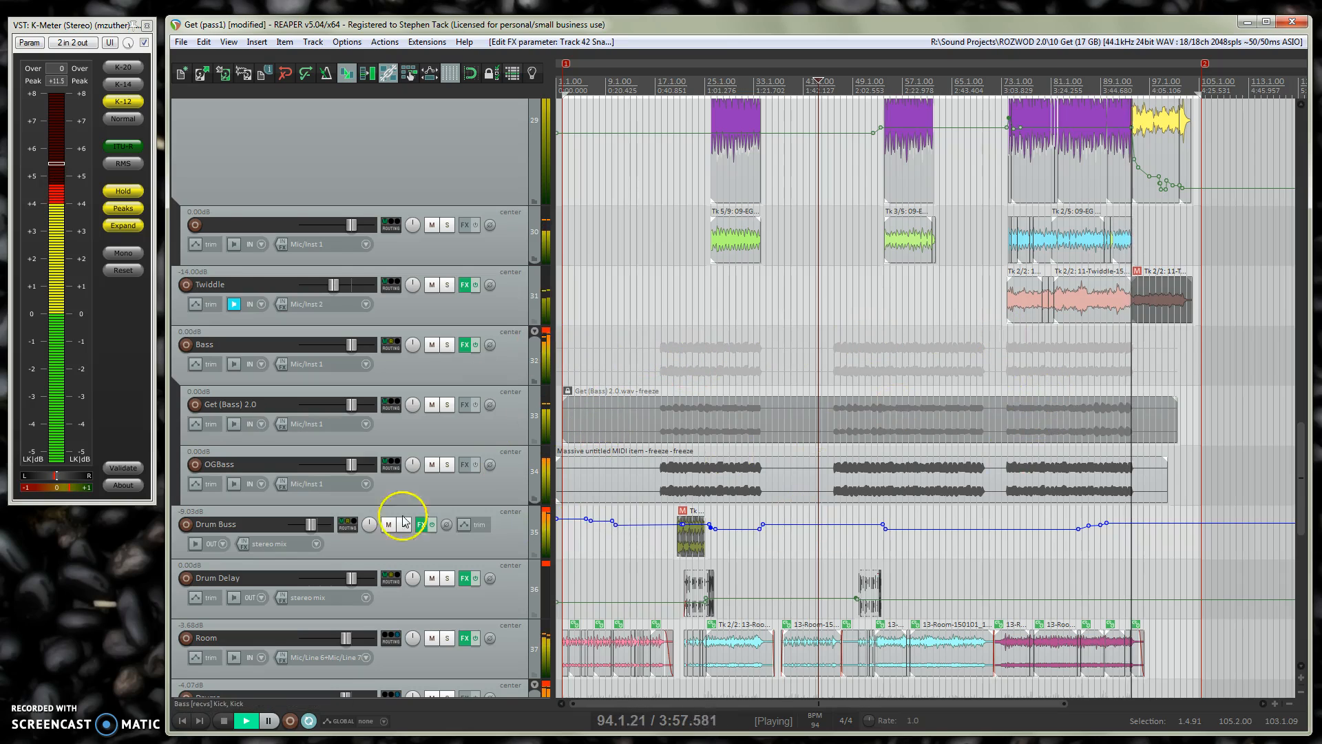
Step: Lower the end segment of the FlrTom track's ReaGate bypass envelope, and check the ReaGate settings in its effects chain
scroll(358, 513, "down", 4)
scroll(367, 507, "down", 4)
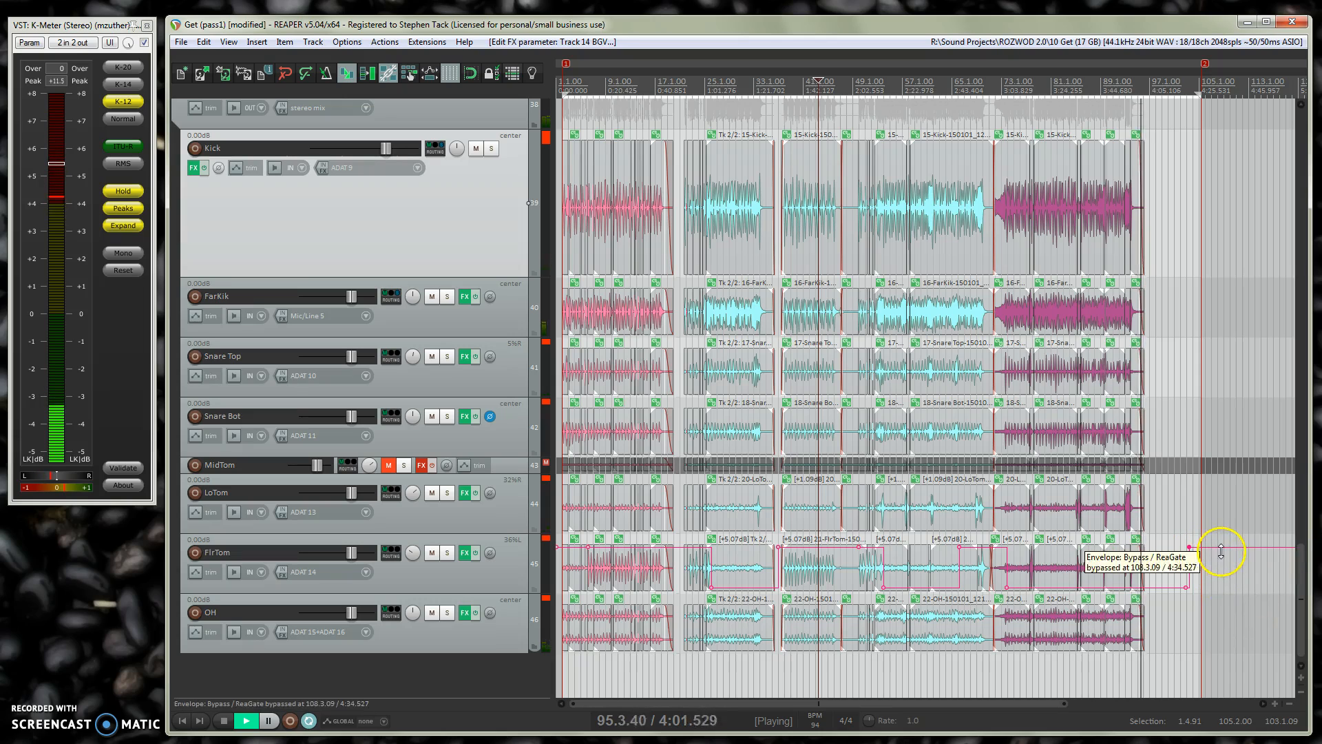
left_click_drag(1223, 548, 1233, 644)
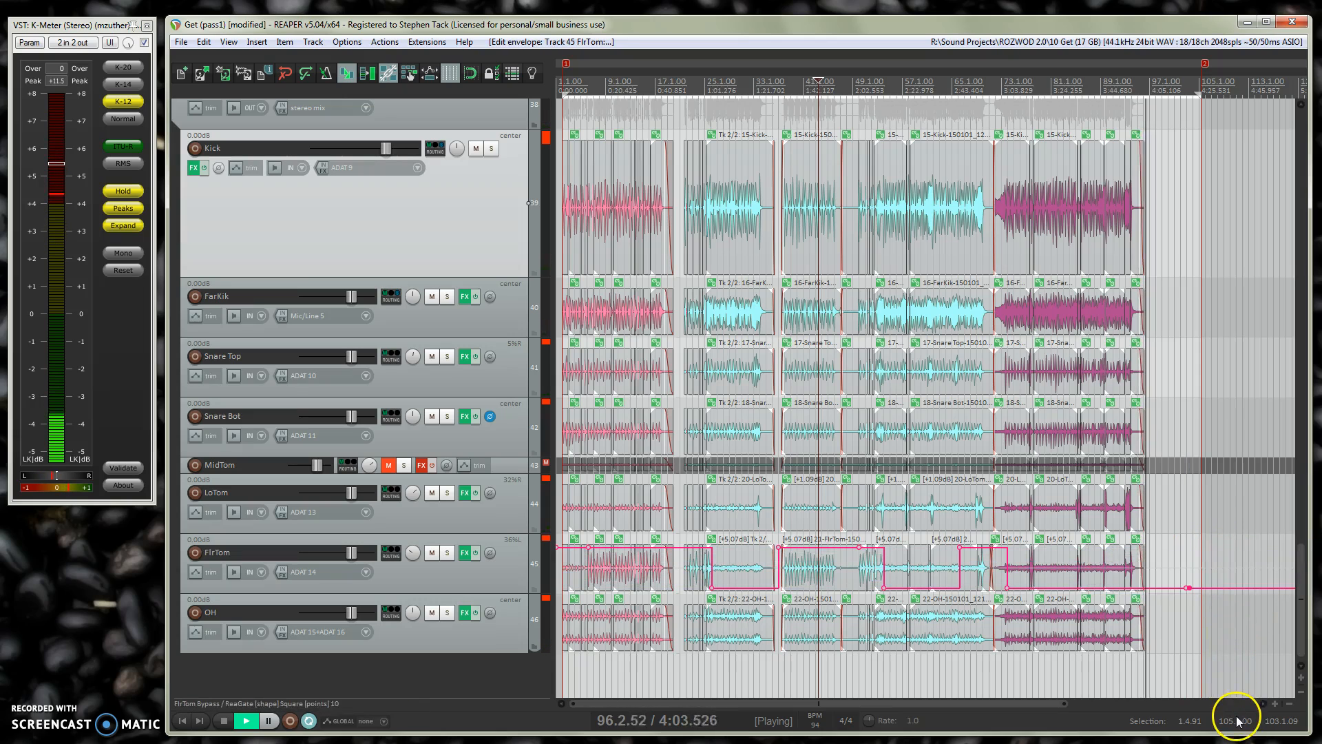
left_click(466, 553)
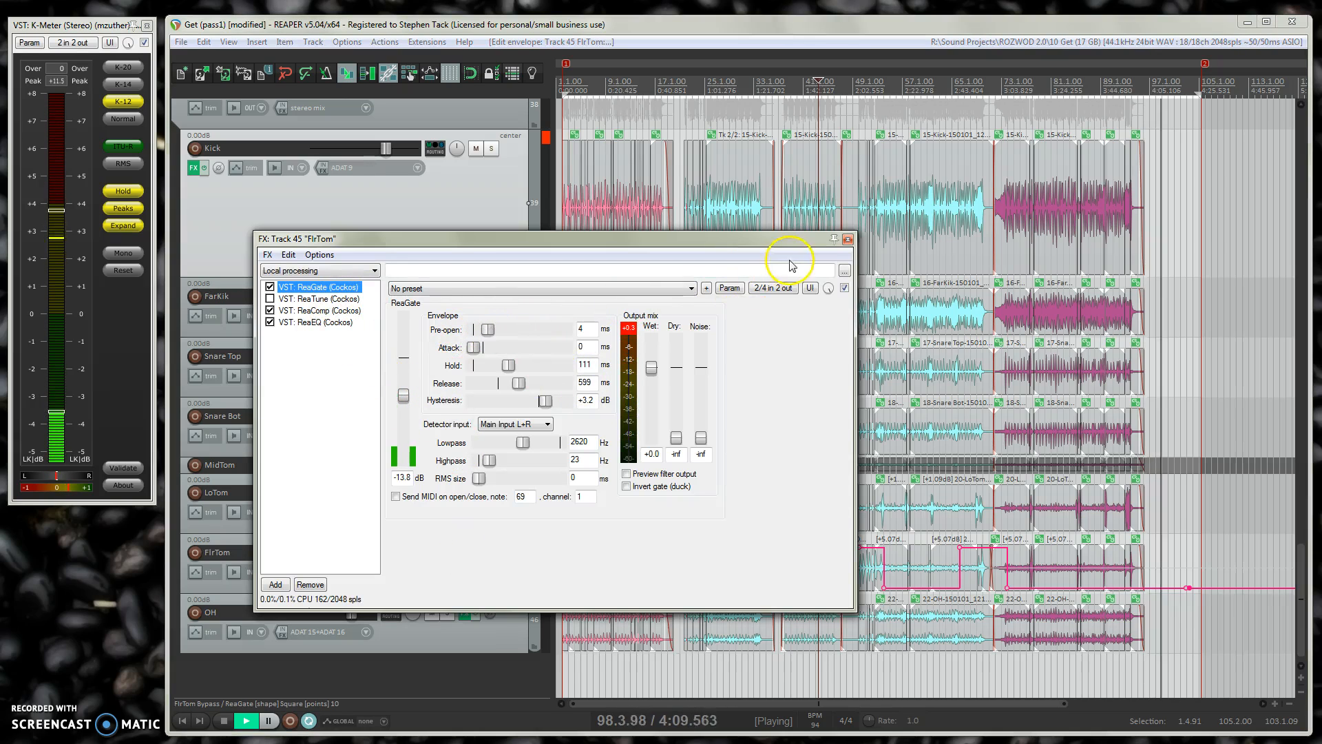
left_click(848, 239)
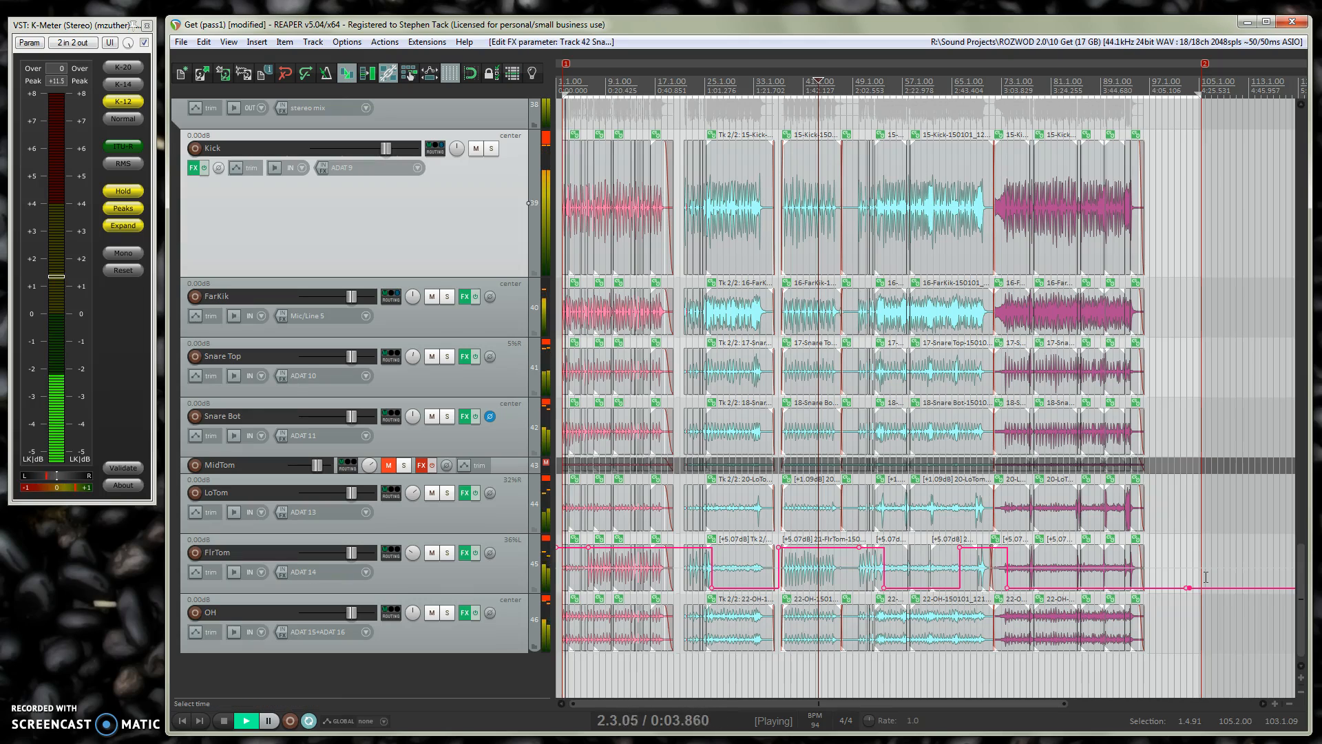
Step: Examine the FlrTom track's ReaGate bypass envelope across the song alongside the other drum tracks during playback
left_click(1182, 569)
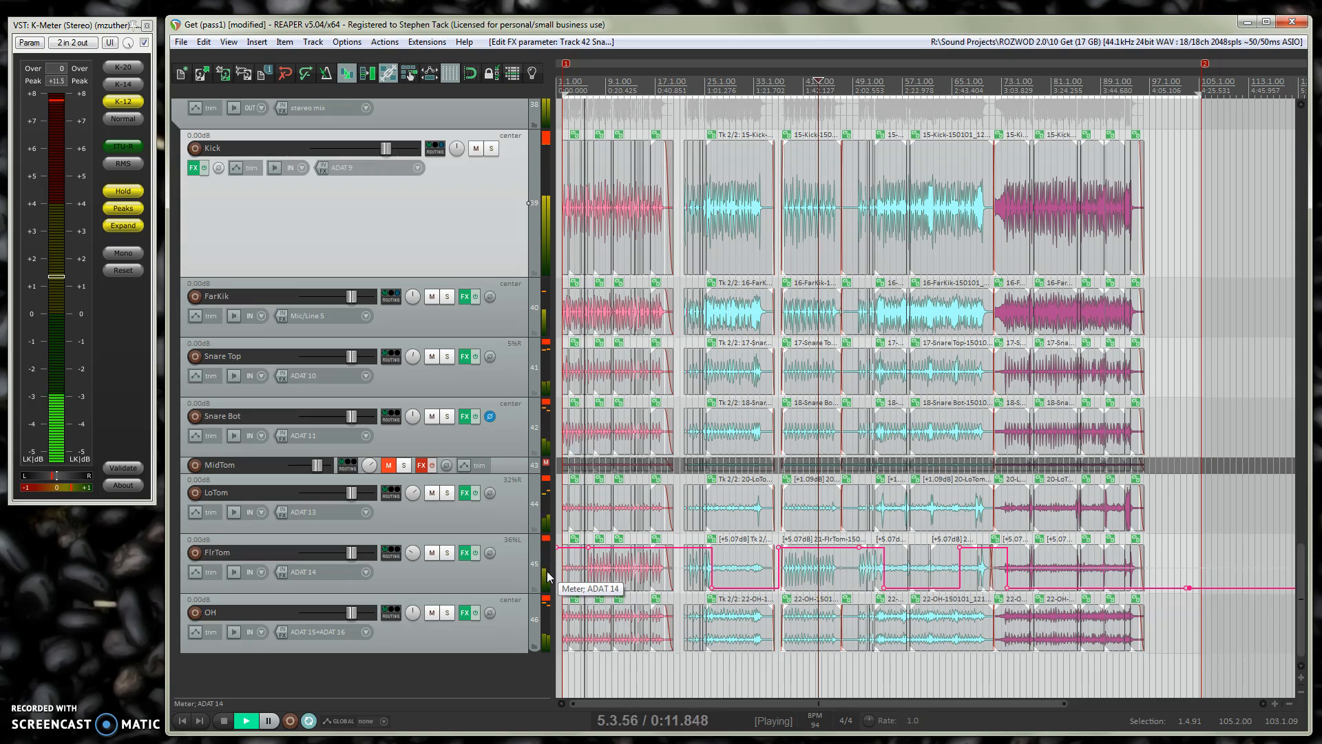
left_click(967, 569)
left_click(781, 566)
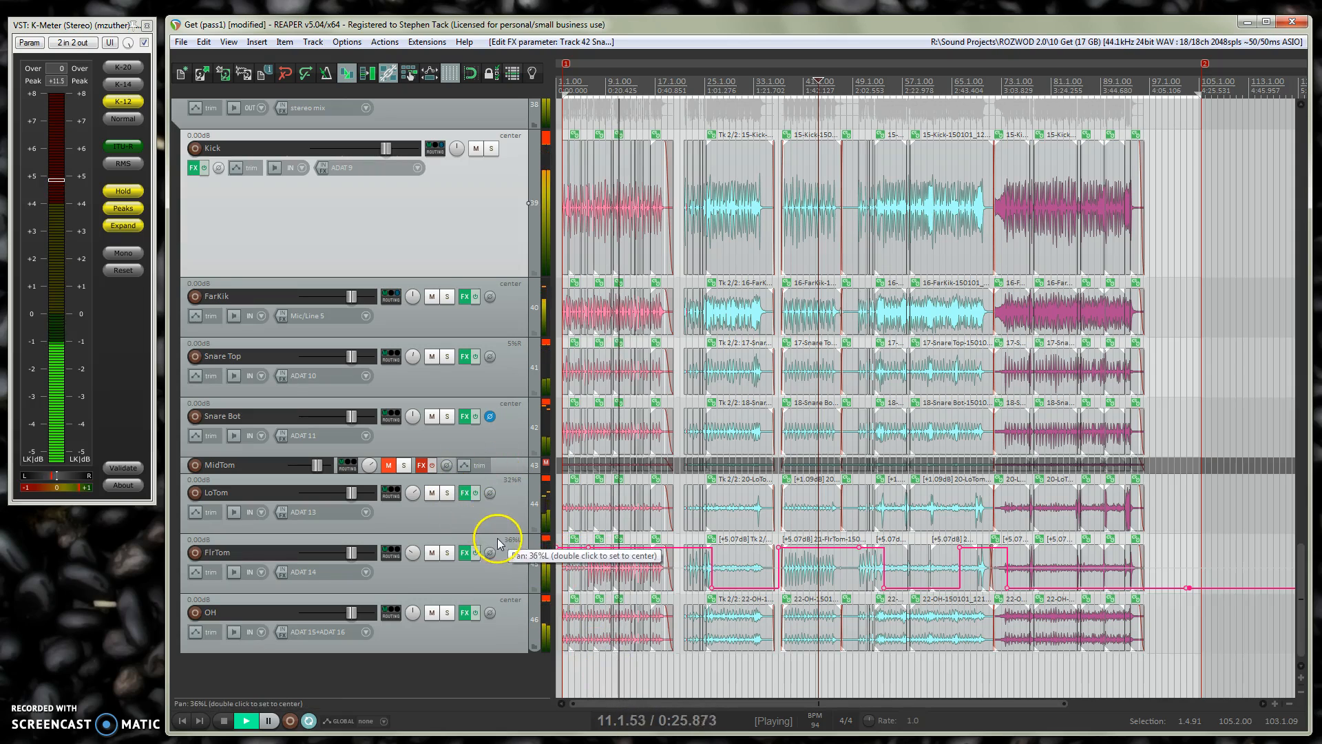
scroll(510, 566, "up", 3)
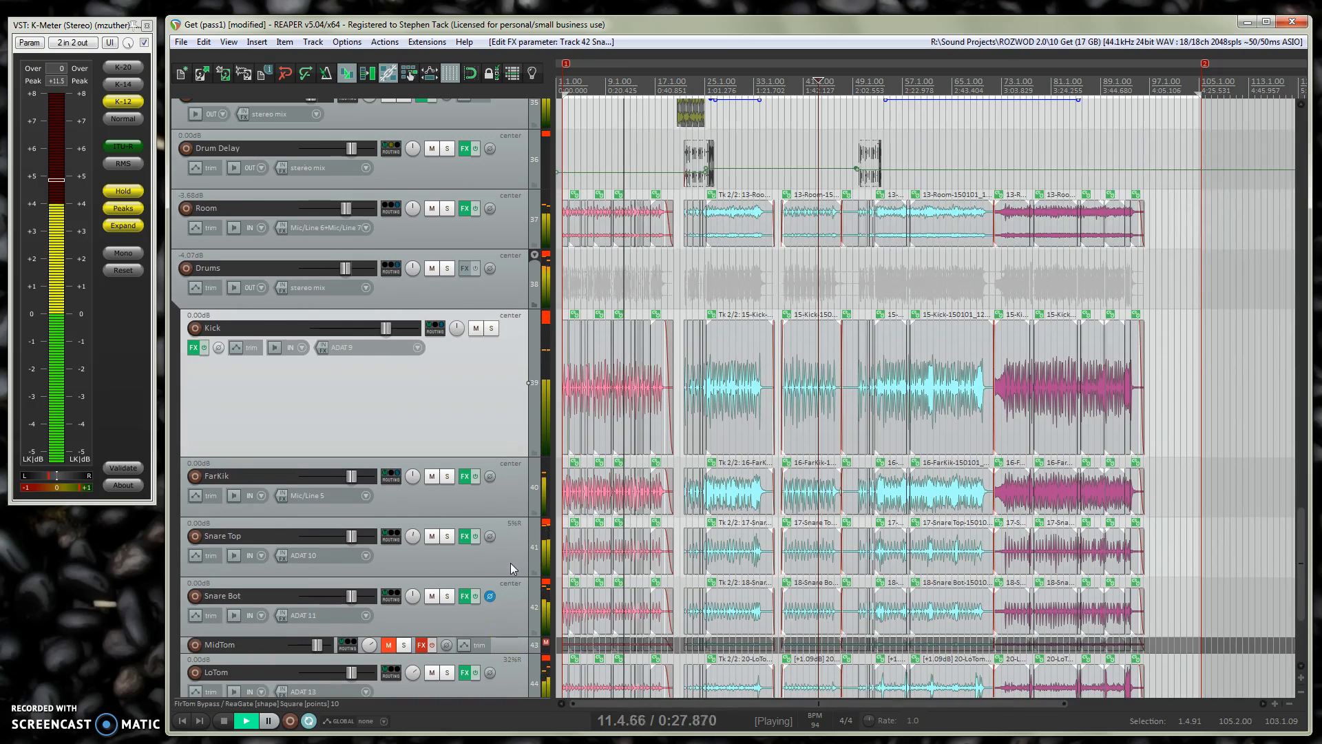
scroll(510, 564, "down", 1)
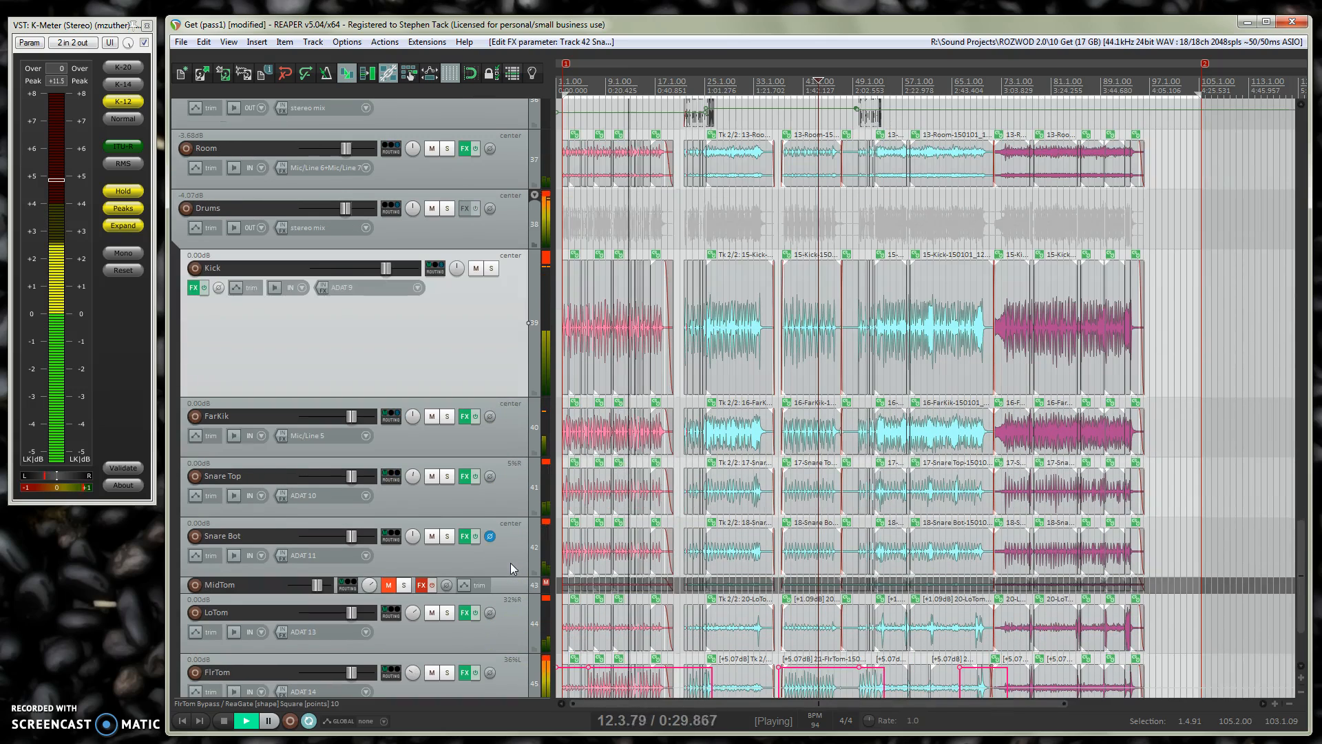
scroll(511, 563, "down", 2)
left_click(609, 480)
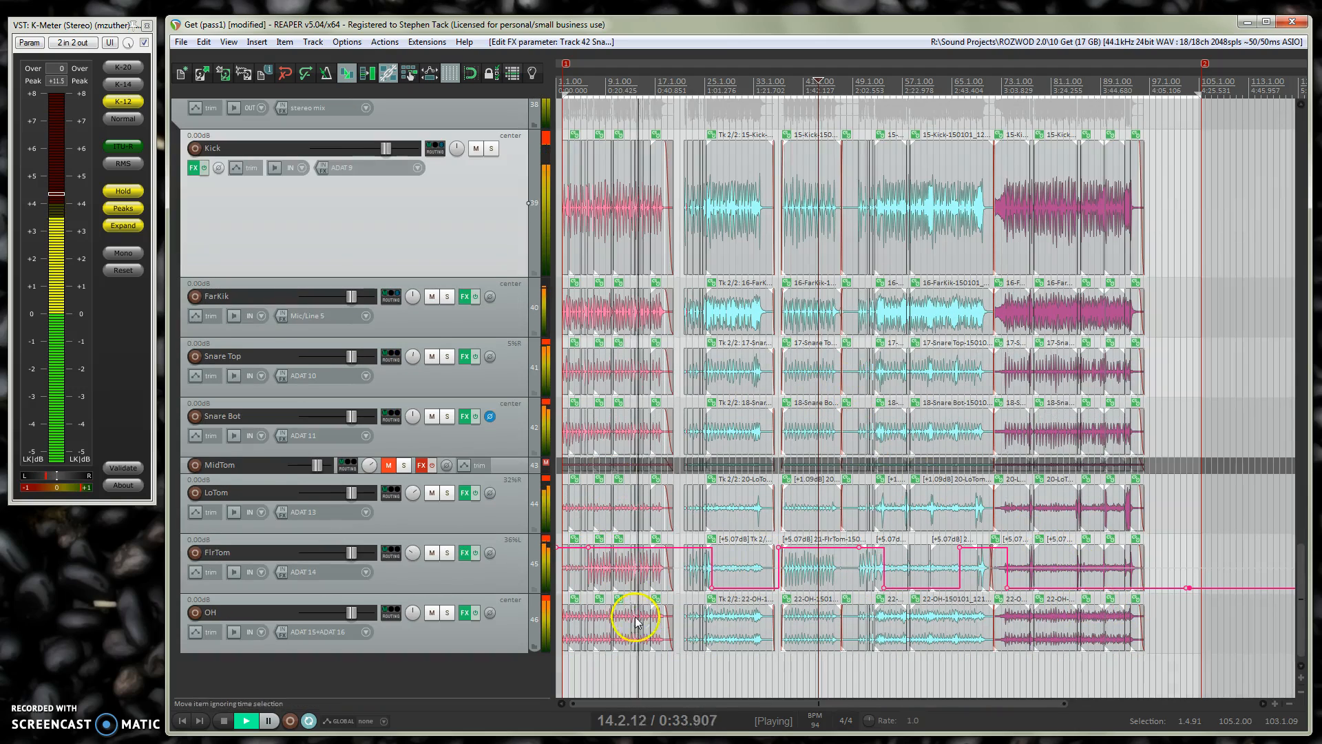
Step: Play the drum intro again from around bar 4
left_click(608, 674)
left_click(582, 671)
left_click(578, 667)
left_click(578, 668)
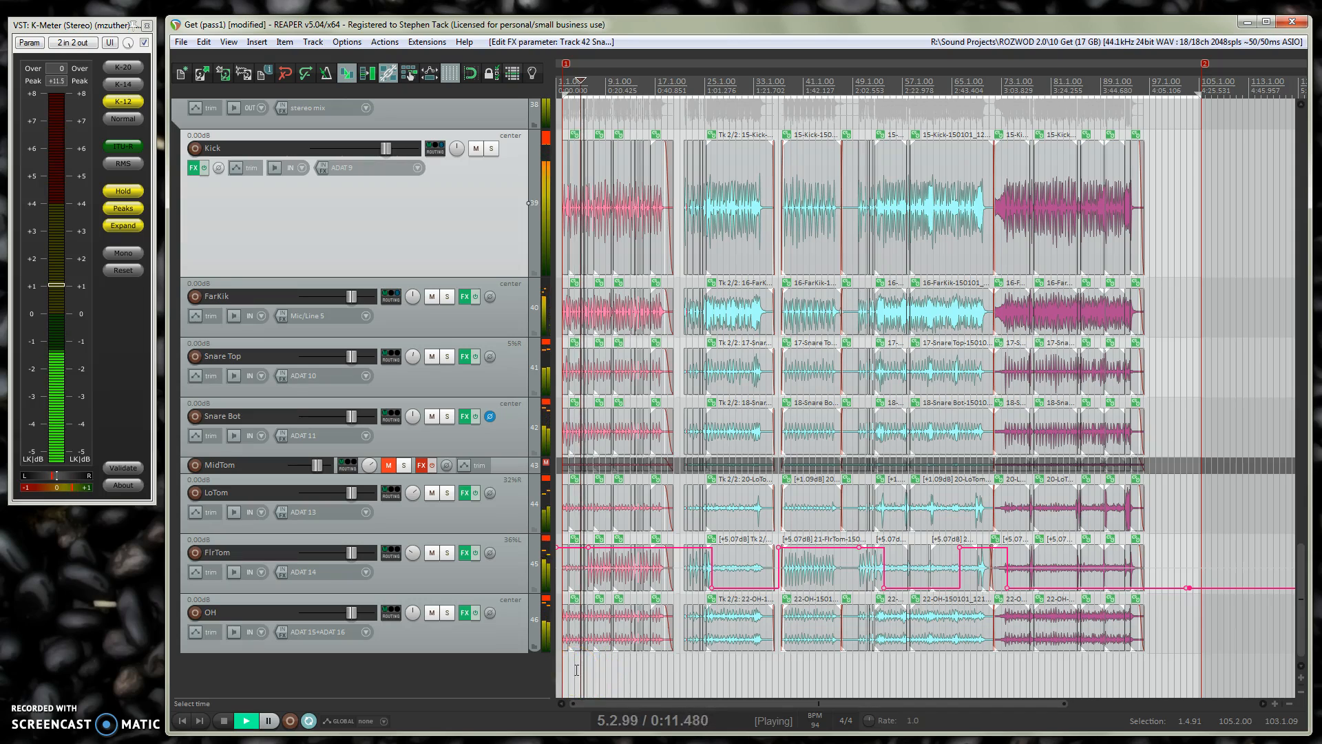
Step: Play from just before the loop end near bar 105 to hear the jump back to the song's start
left_click(1199, 646)
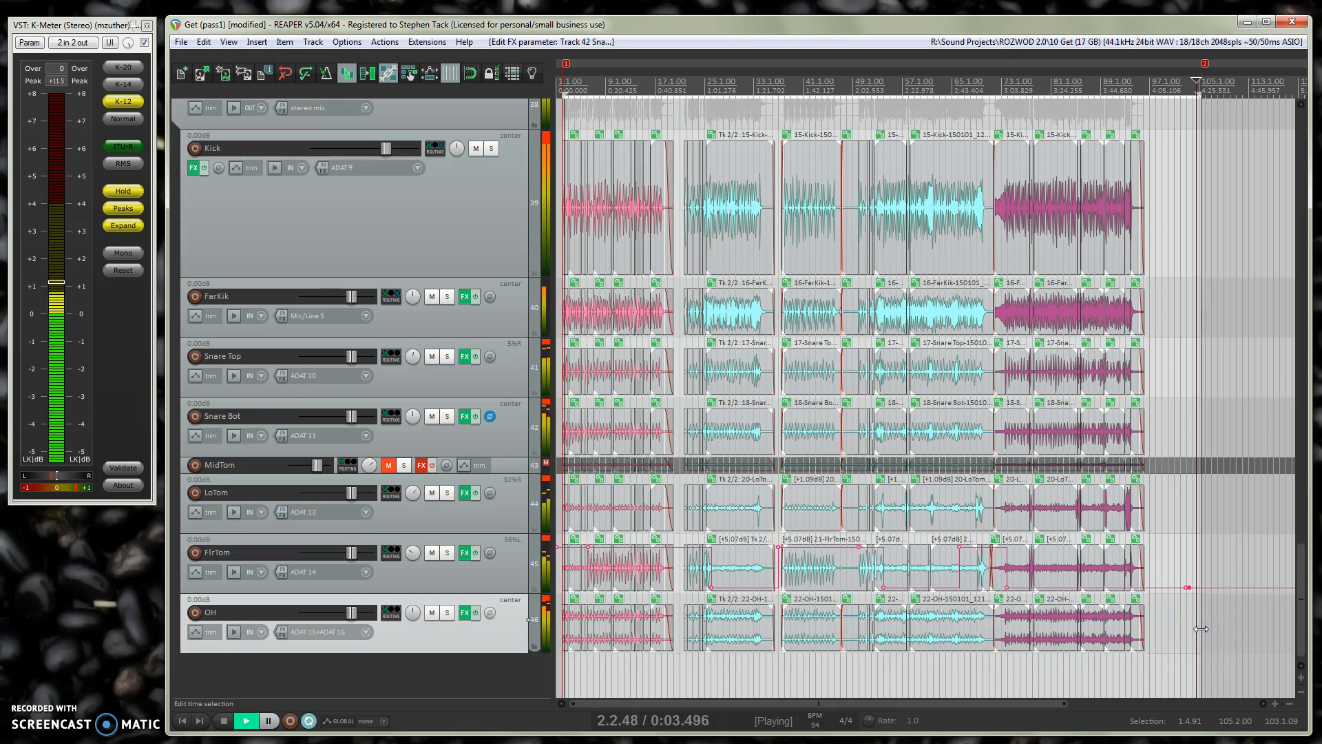
scroll(1201, 629, "up", 5)
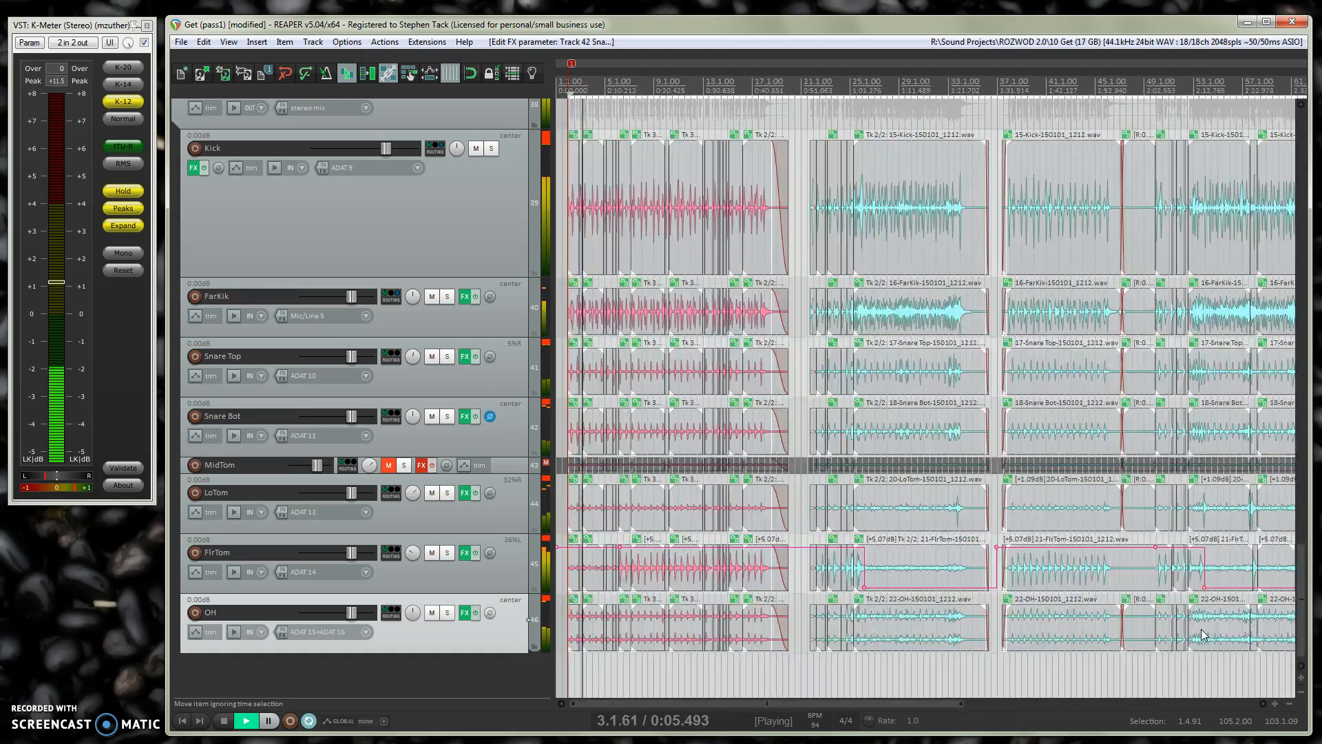
scroll(1202, 629, "down", 5)
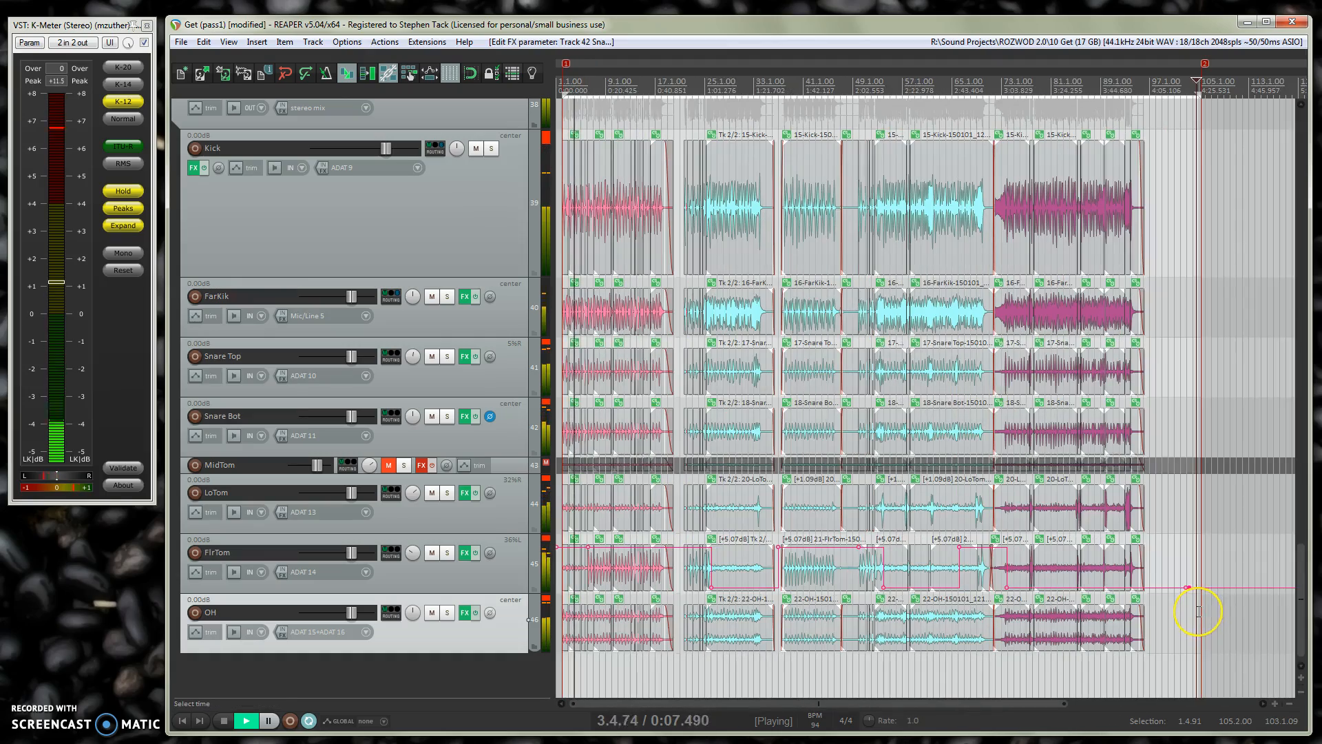
scroll(1199, 611, "up", 3)
scroll(1196, 512, "down", 3)
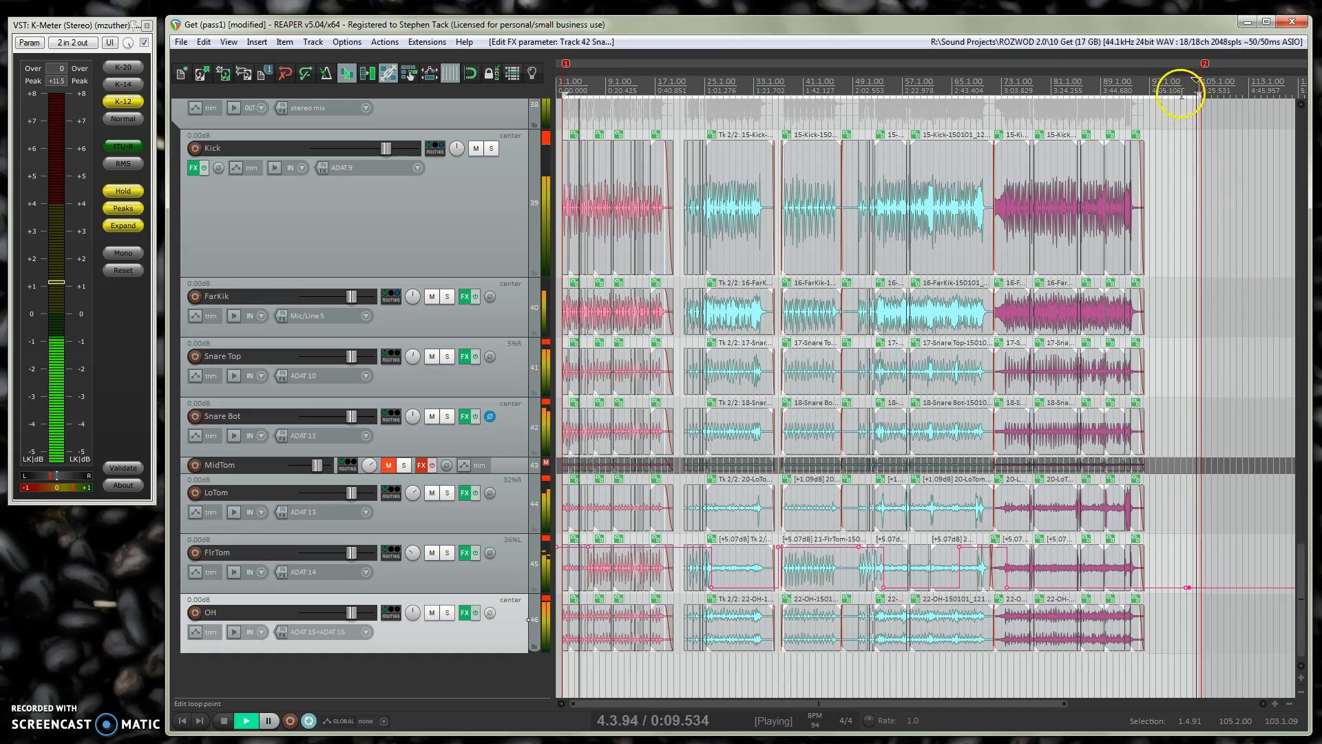
Step: Replay the loop transition from around bar 104, stopping and resuming playback, and examine the end of the drum tracks
left_click(1198, 214)
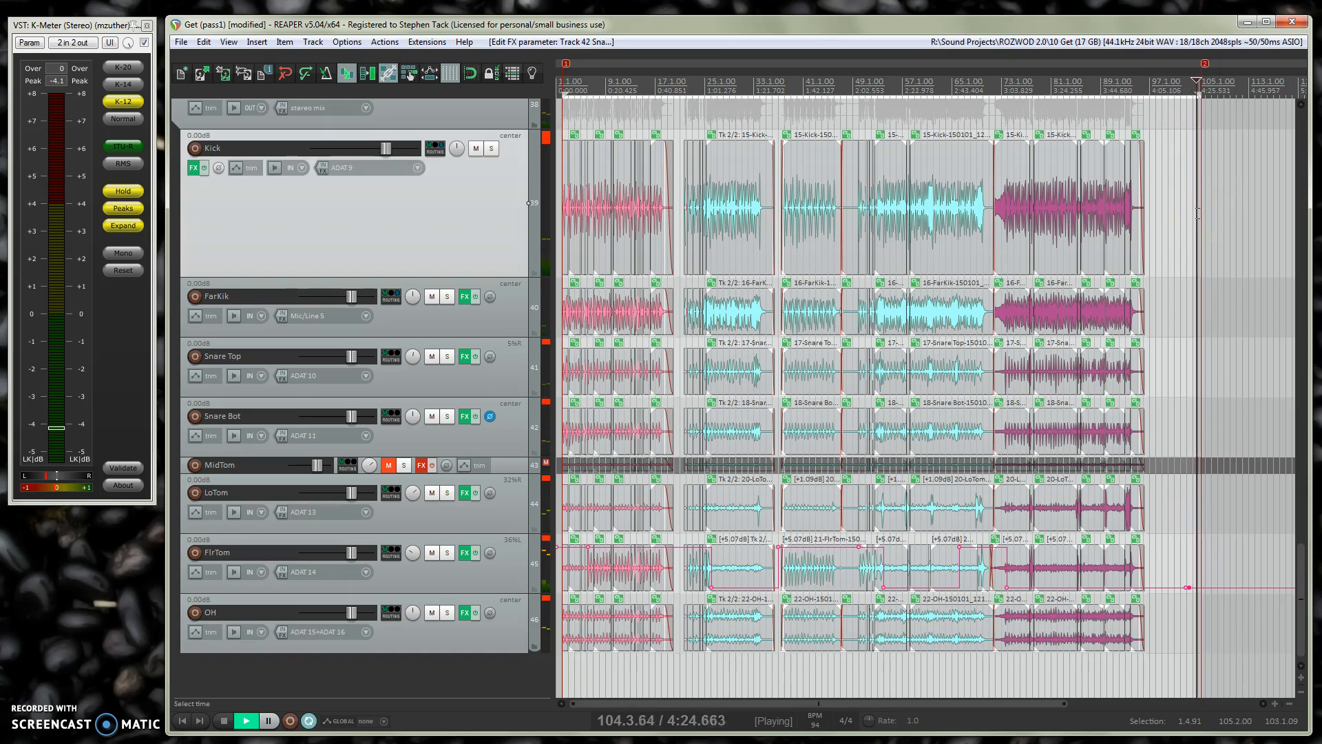
scroll(1198, 213, "up", 5)
left_click(918, 333)
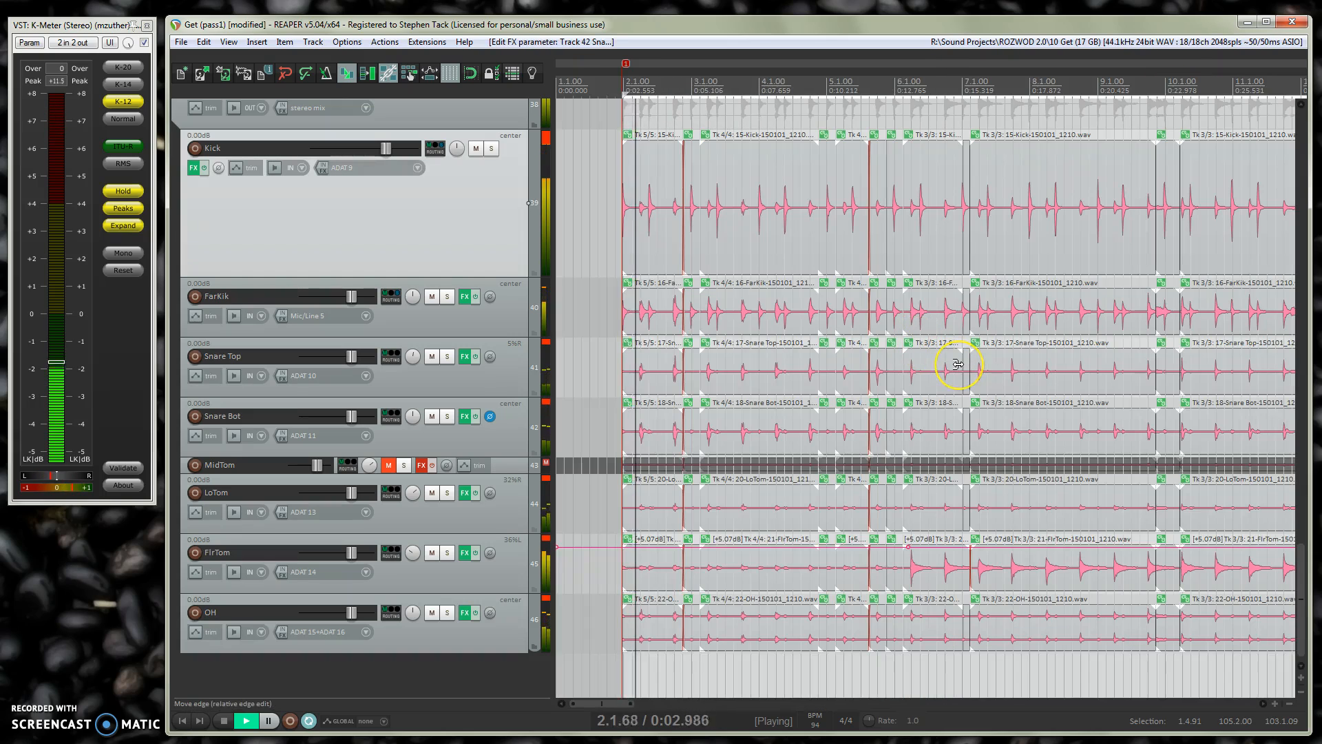
key("space")
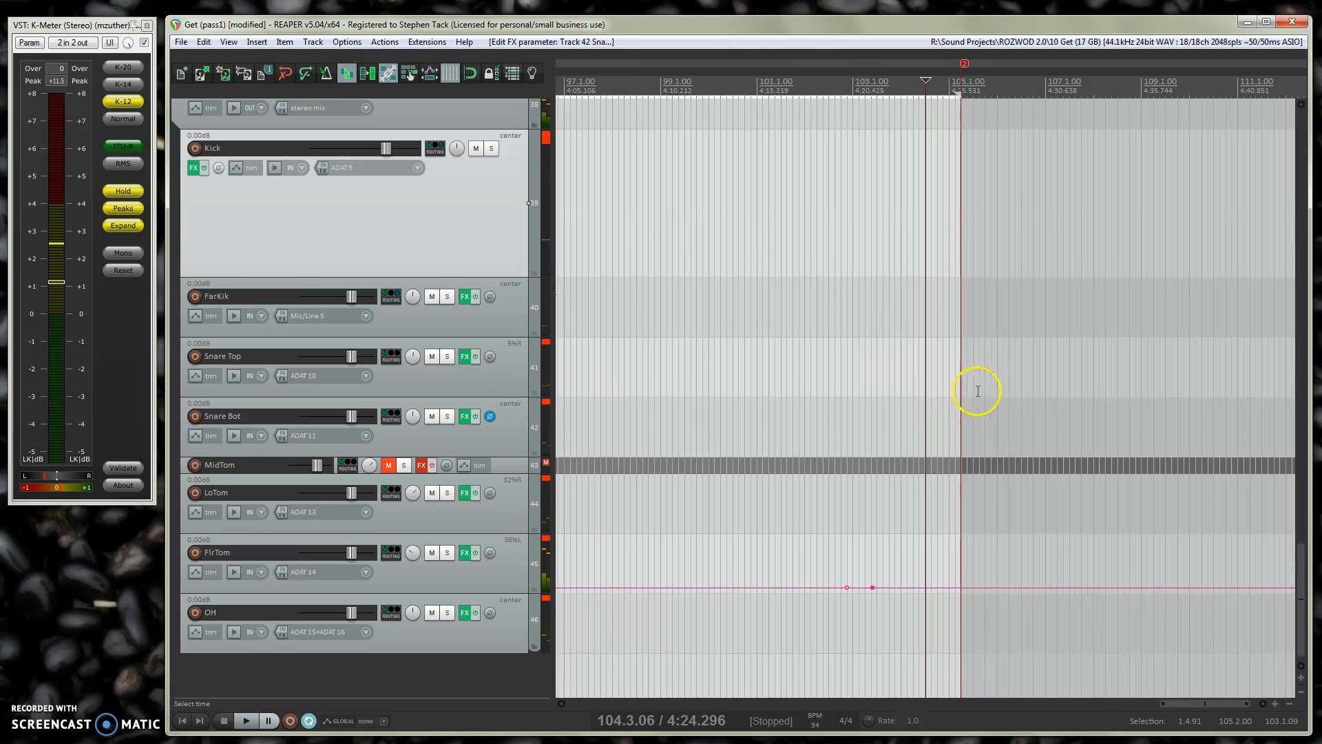
left_click(945, 383)
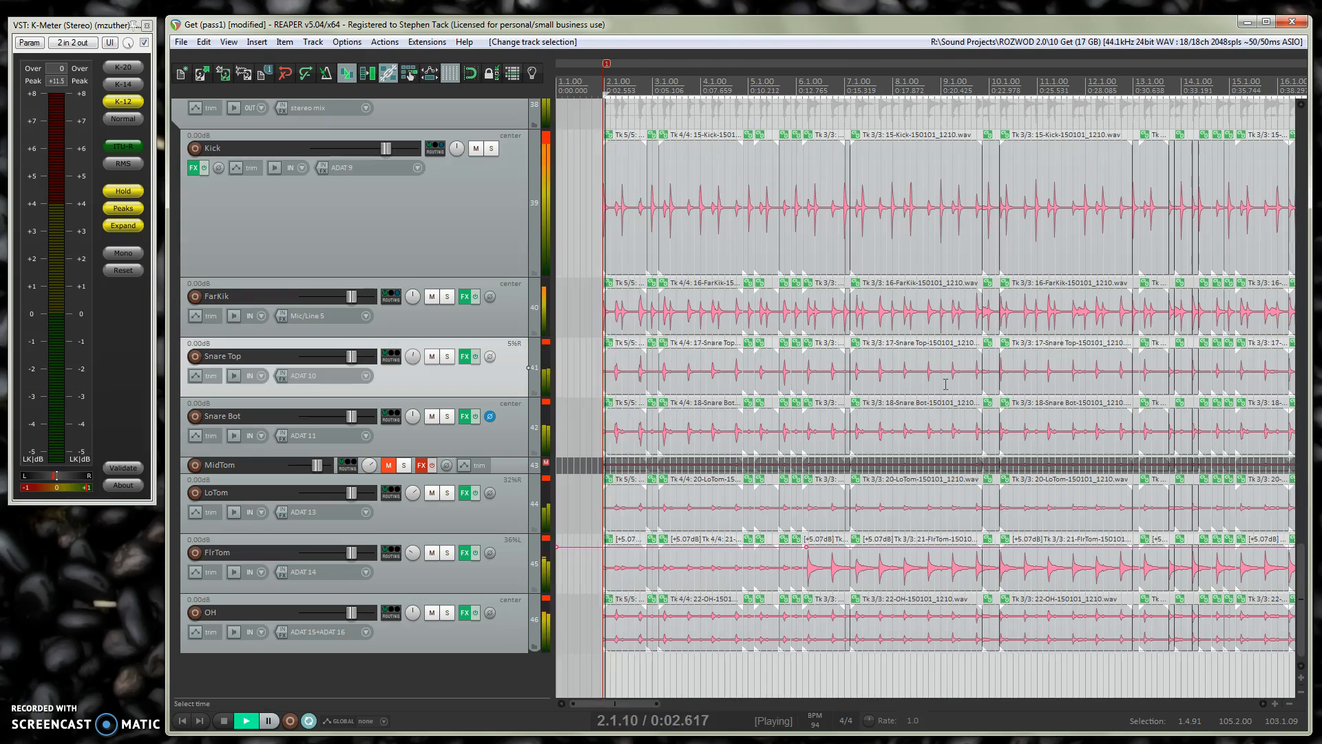
scroll(974, 414, "down", 8)
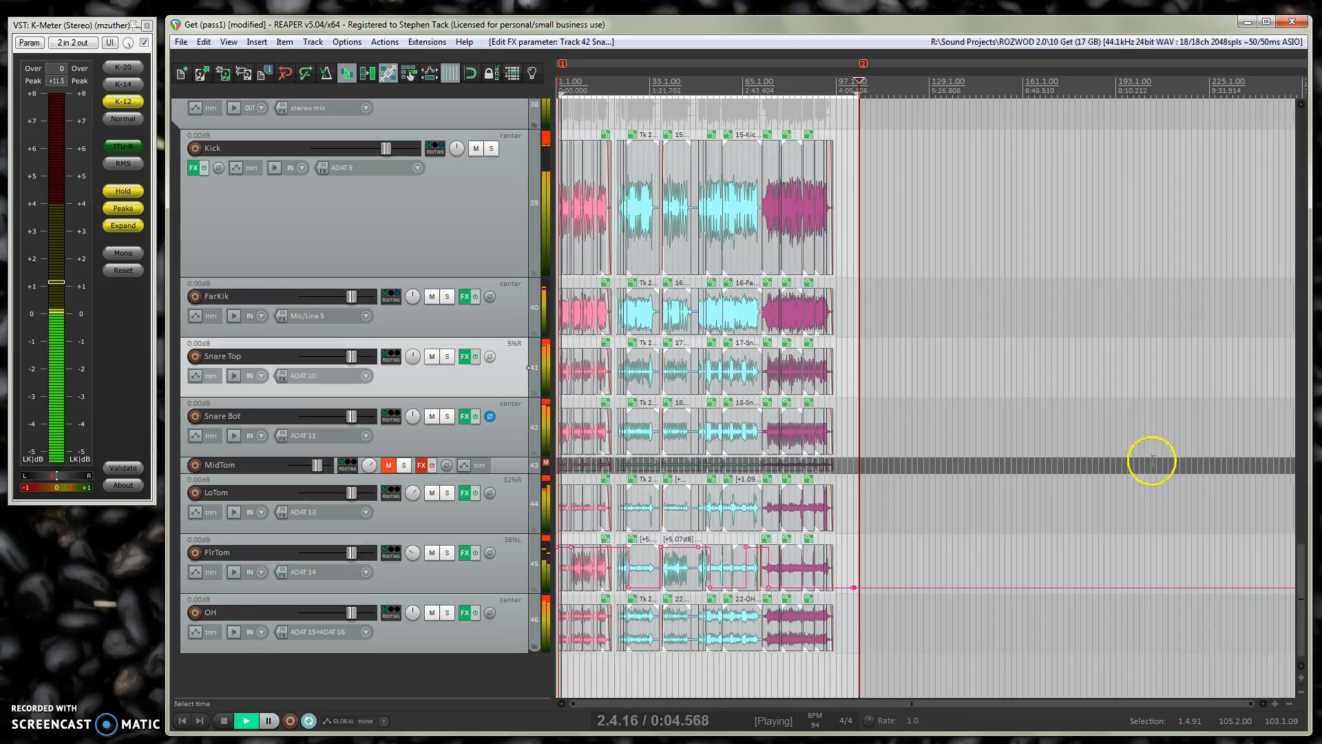
scroll(863, 467, "up", 5)
left_click_drag(1177, 700, 1146, 711)
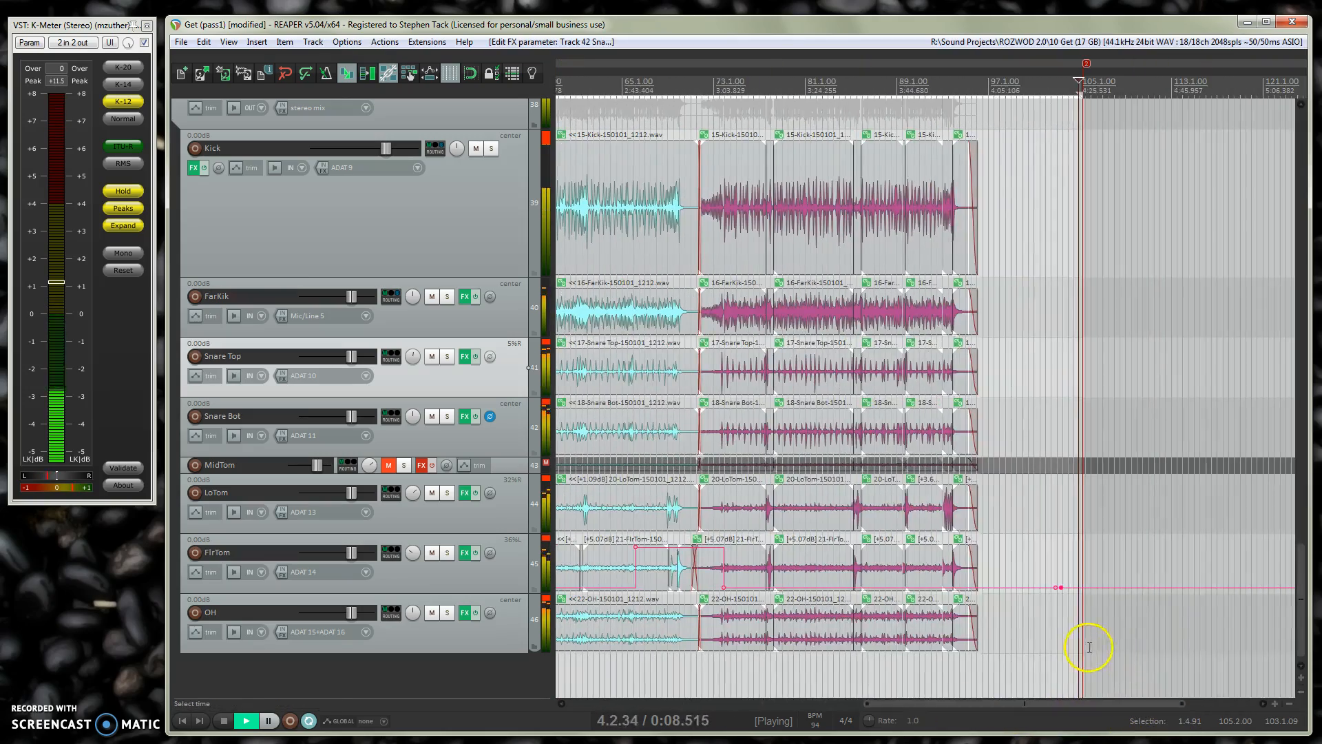
Step: Jump playback to marker 1, play just past the loop end near bar 105, and jump back to marker 1
key("1")
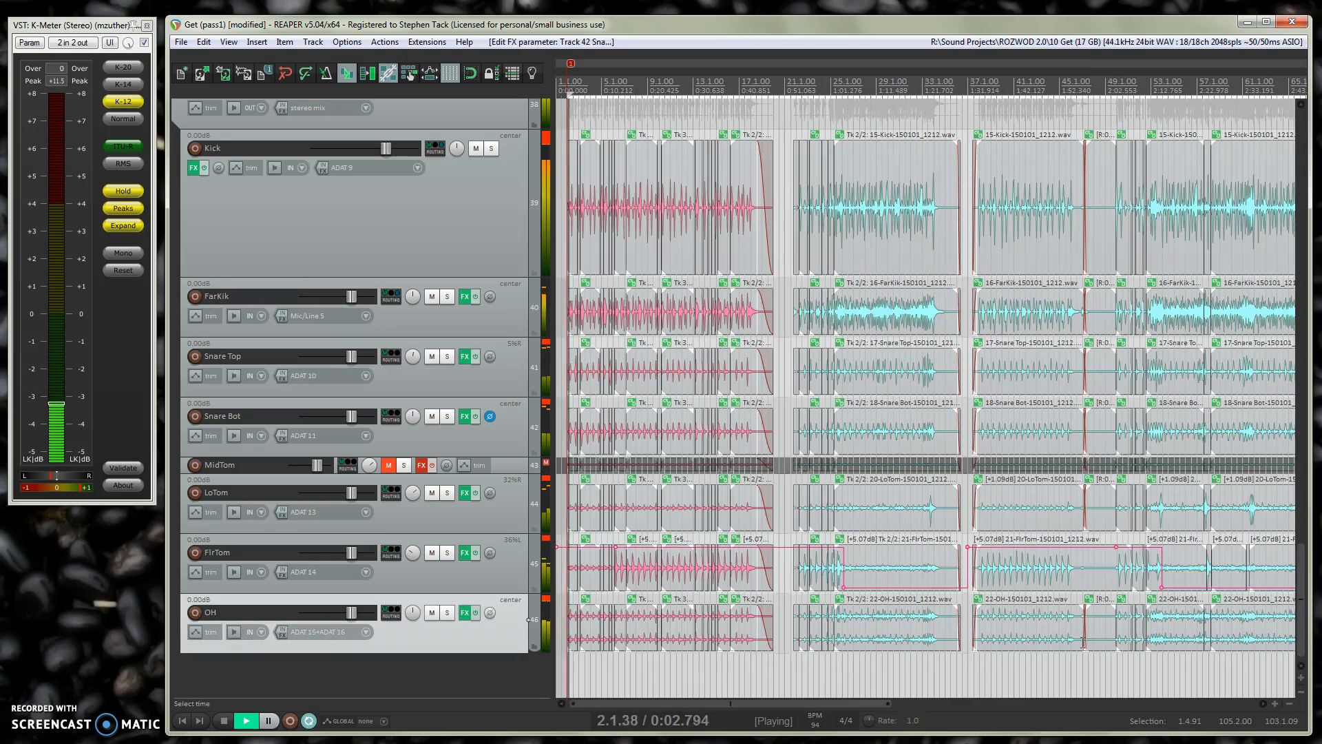
scroll(1160, 627, "down", 4)
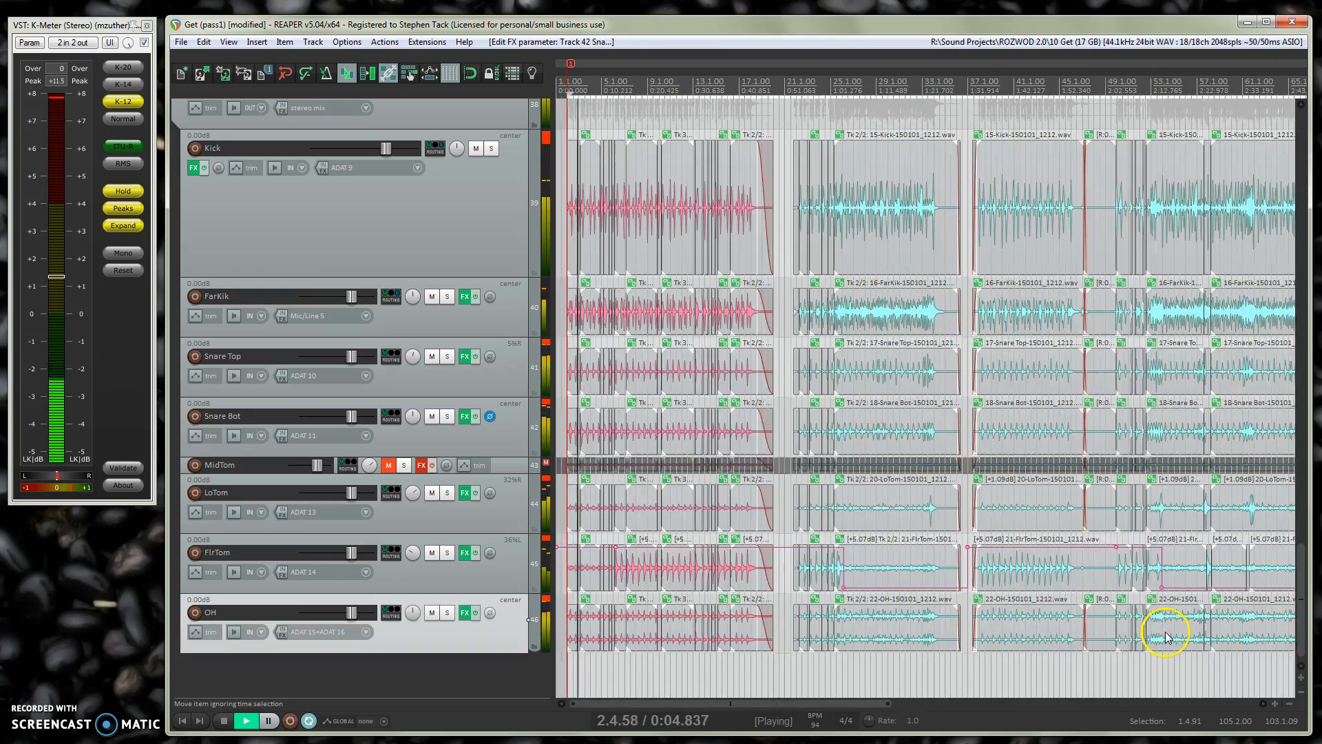
key("space")
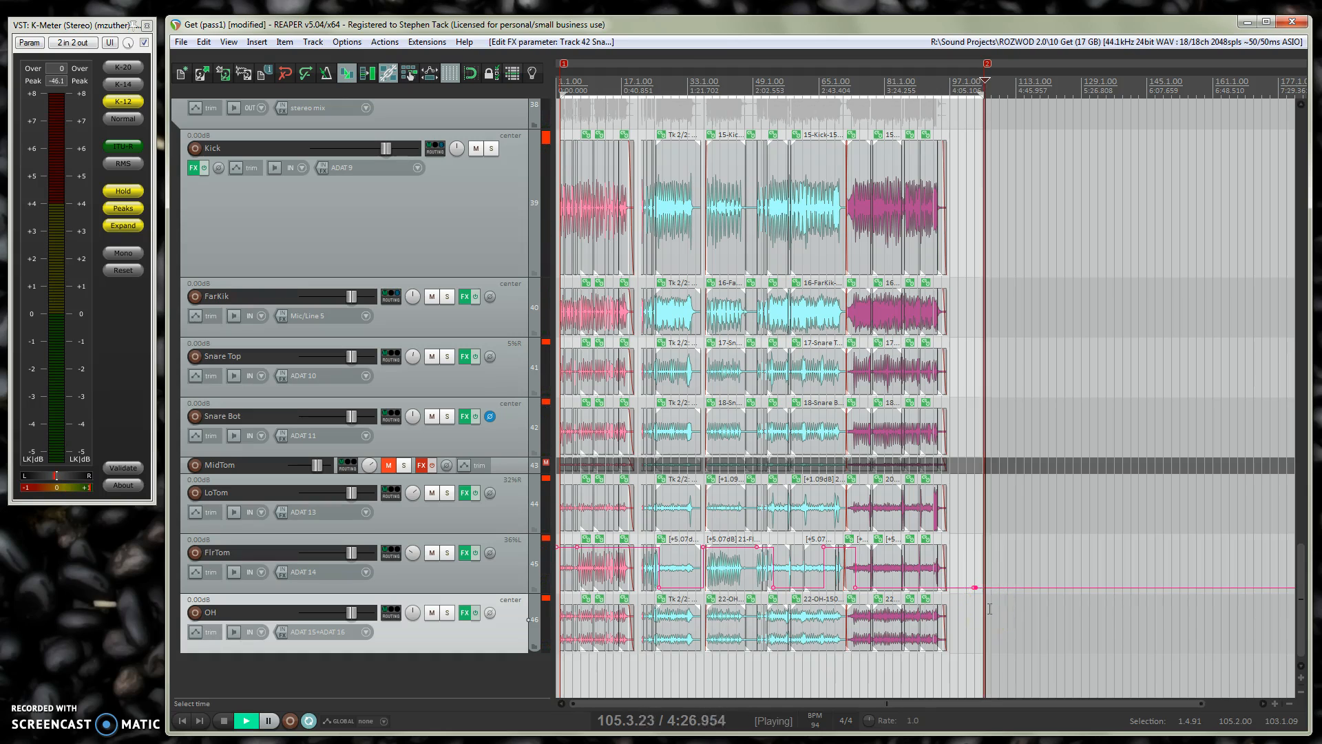
scroll(988, 590, "up", 12)
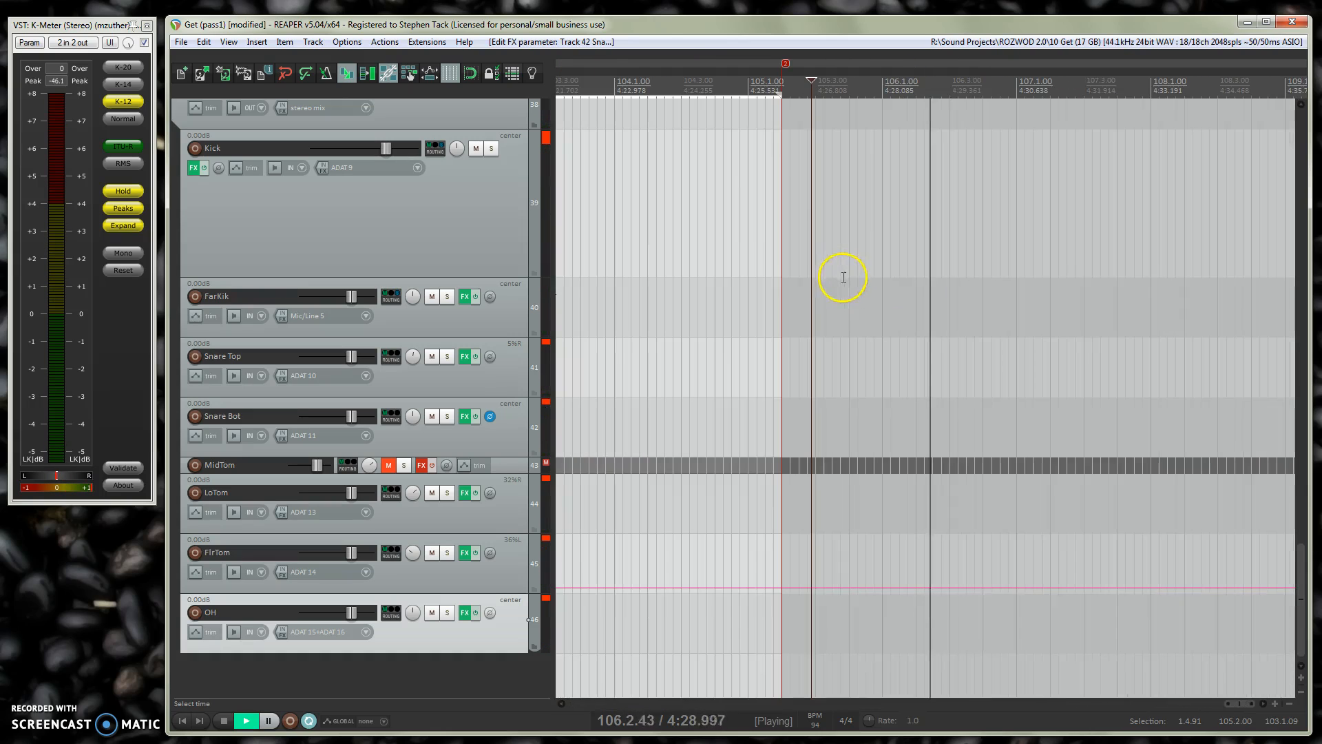
key("1")
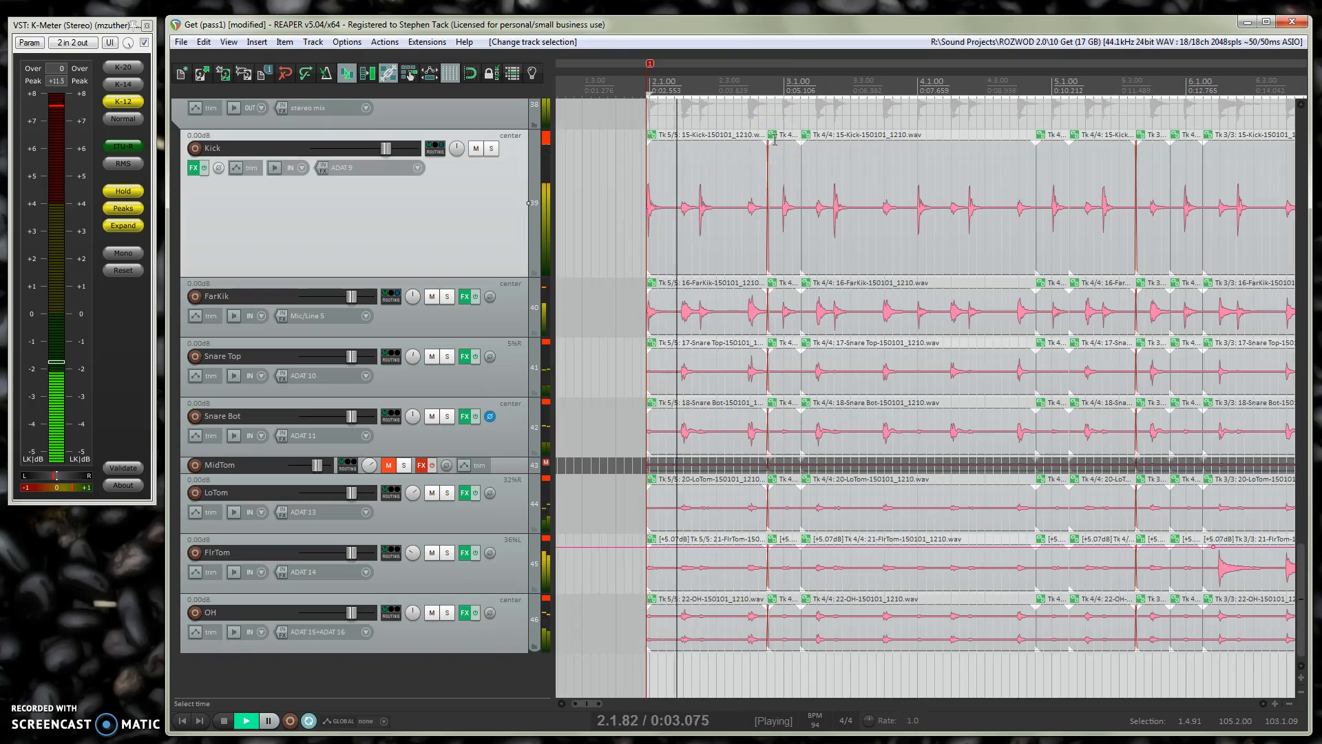
scroll(803, 260, "down", 12)
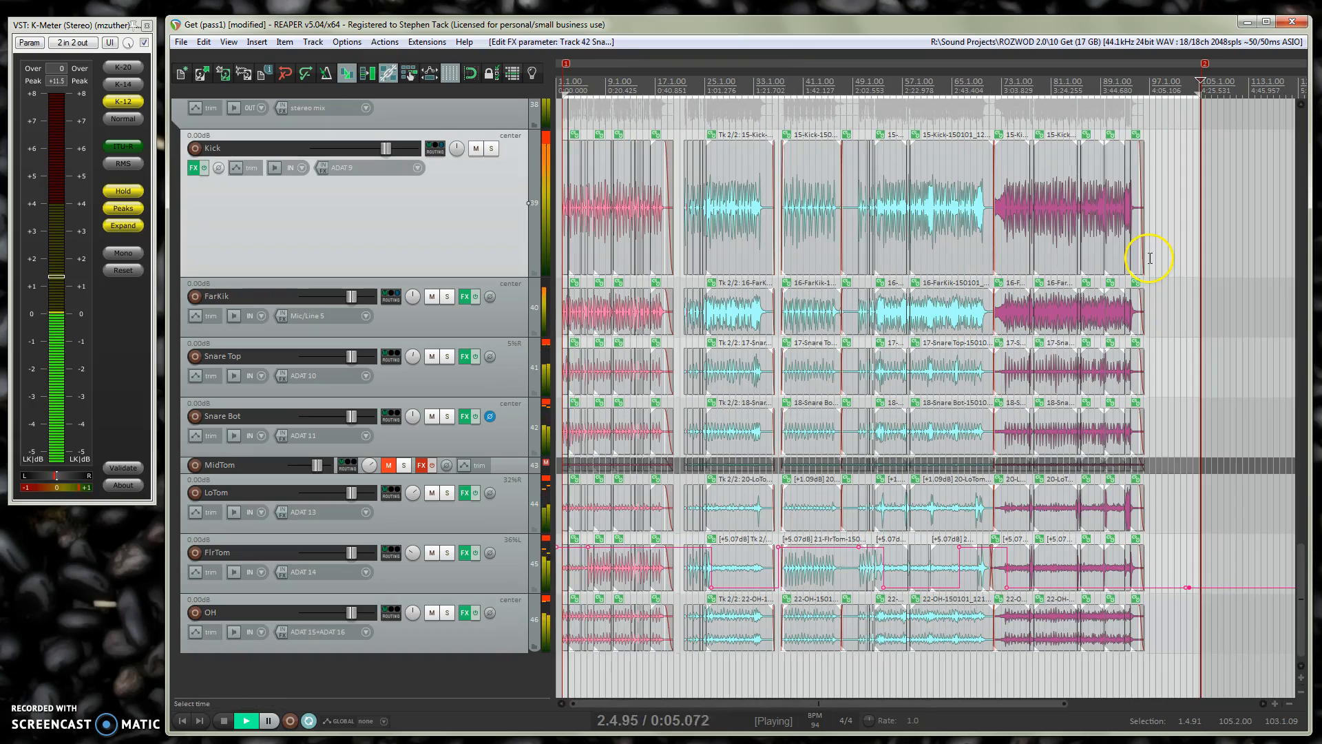
Step: Play from around bar 104, just before the loop end, and jump playback to marker 1
left_click(1199, 254)
scroll(1198, 256, "up", 10)
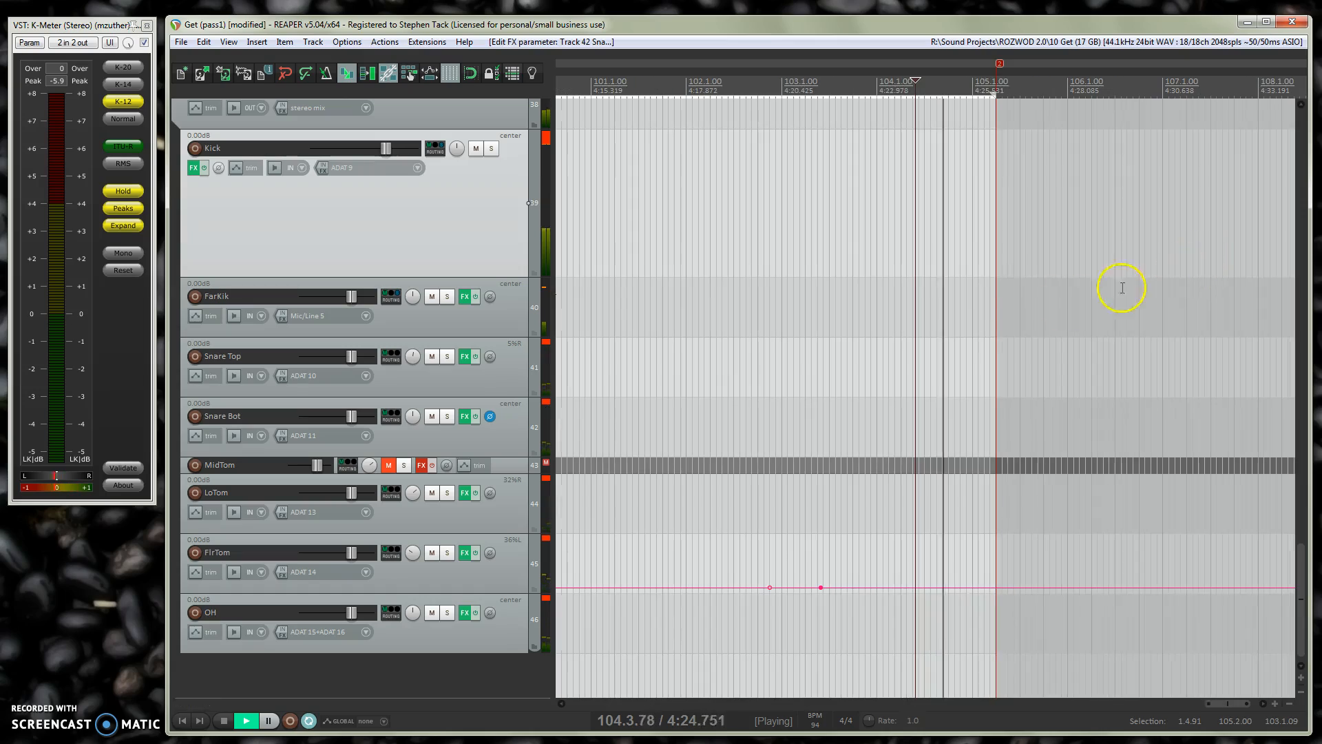
key("1")
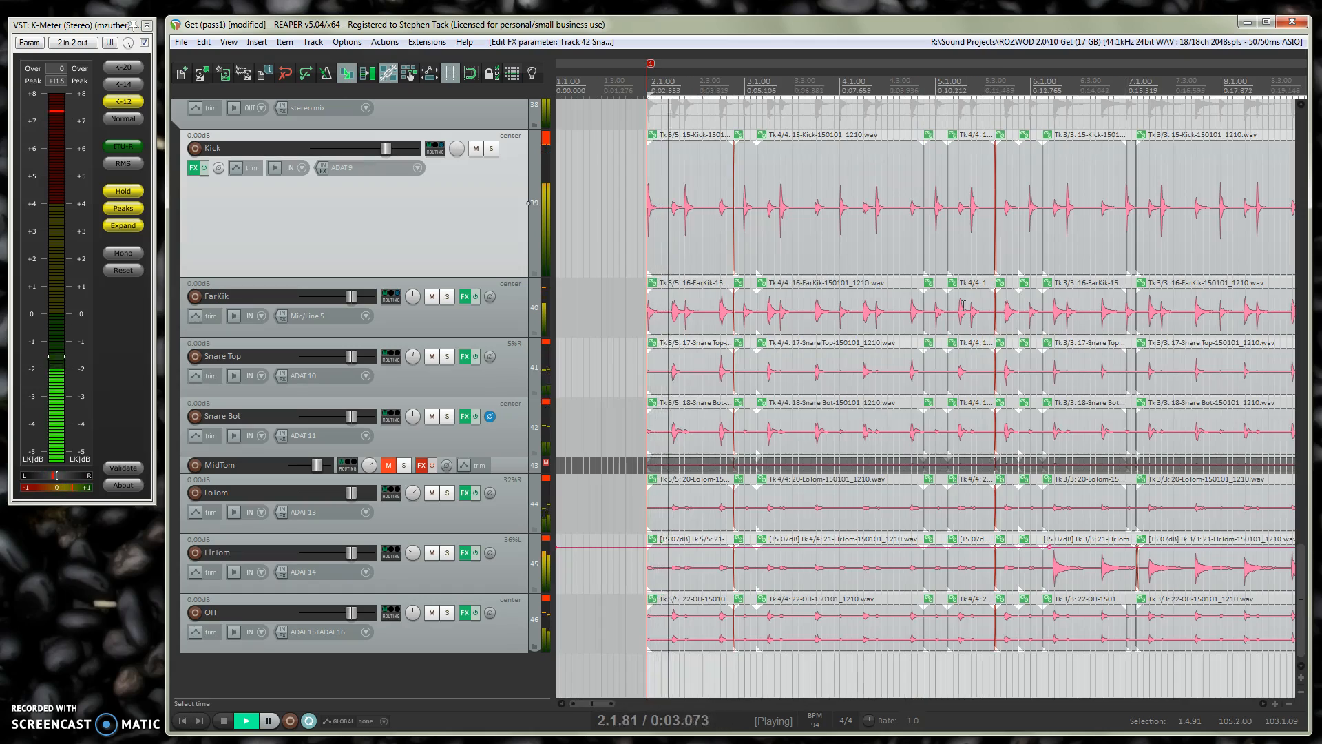
scroll(996, 376, "down", 12)
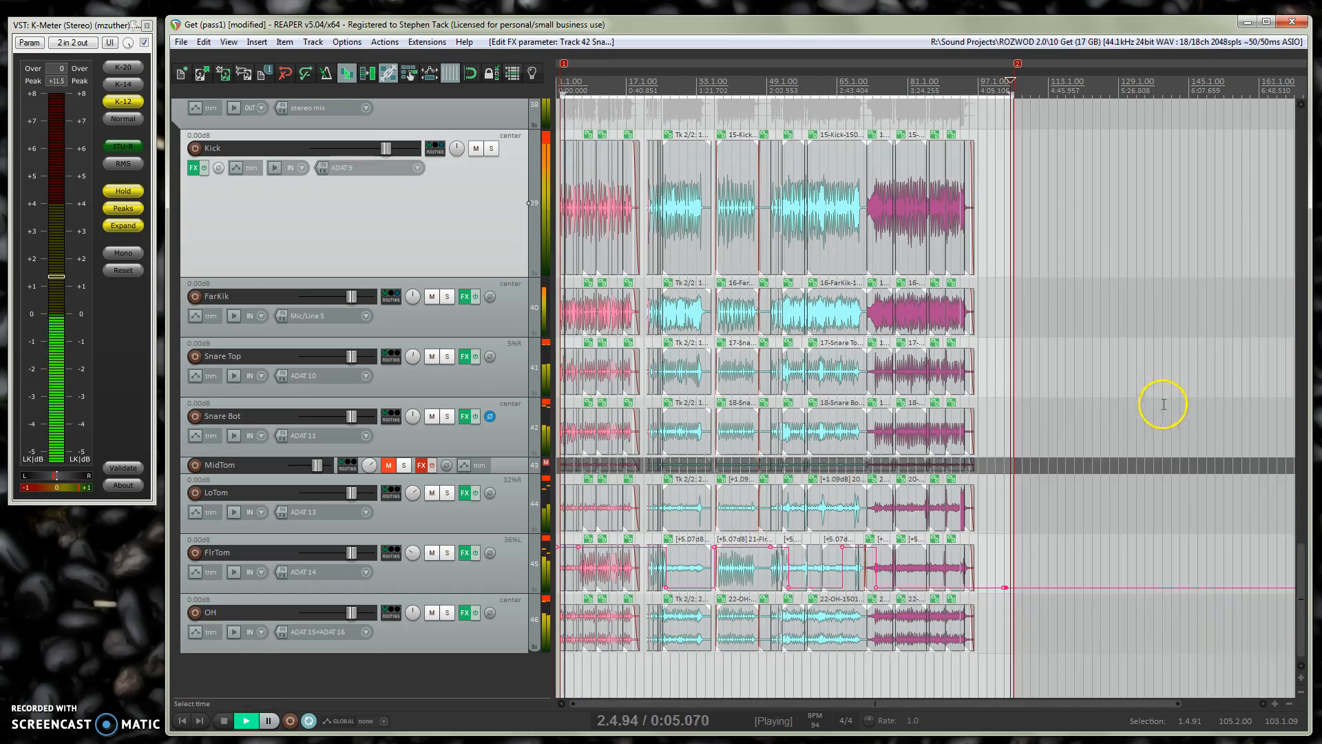
Step: Restart playback from around bar 101 and jump to marker 1 to audition the opening drums
scroll(1019, 414, "up", 6)
key("space")
key("space")
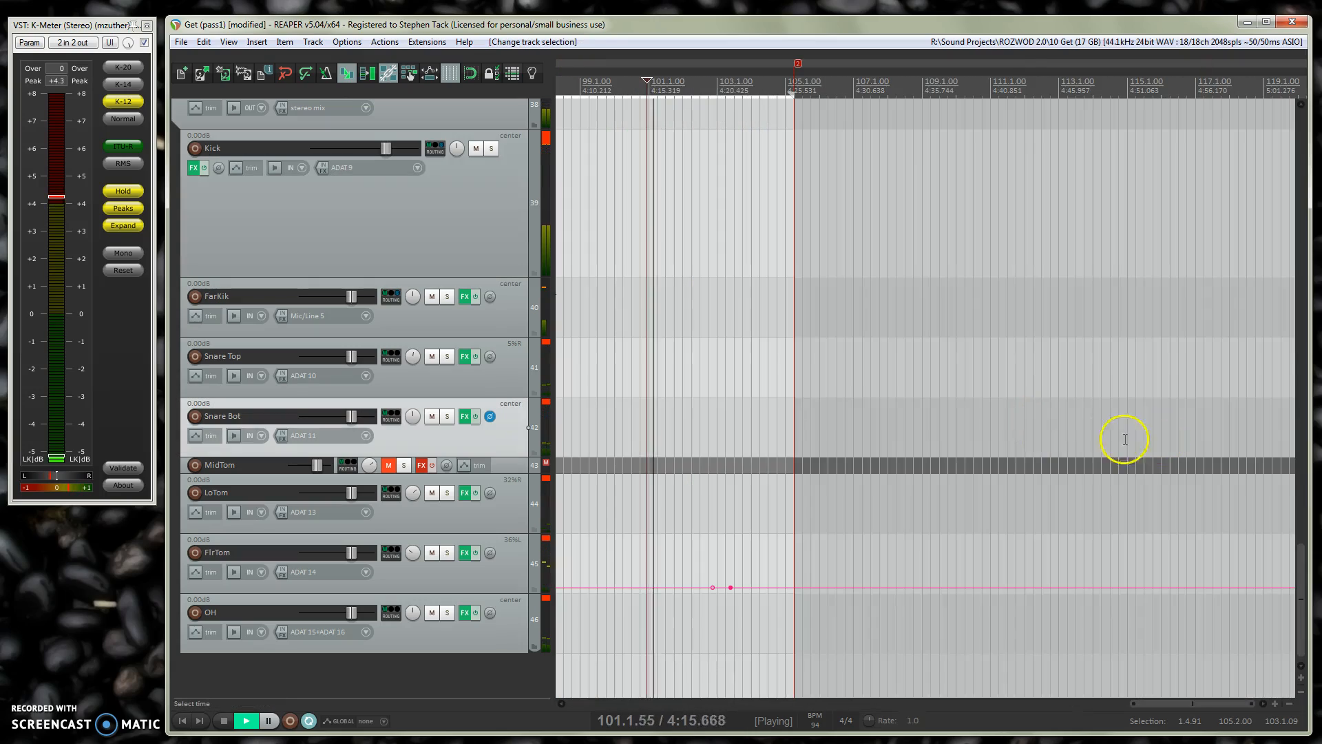
key("2")
key("1")
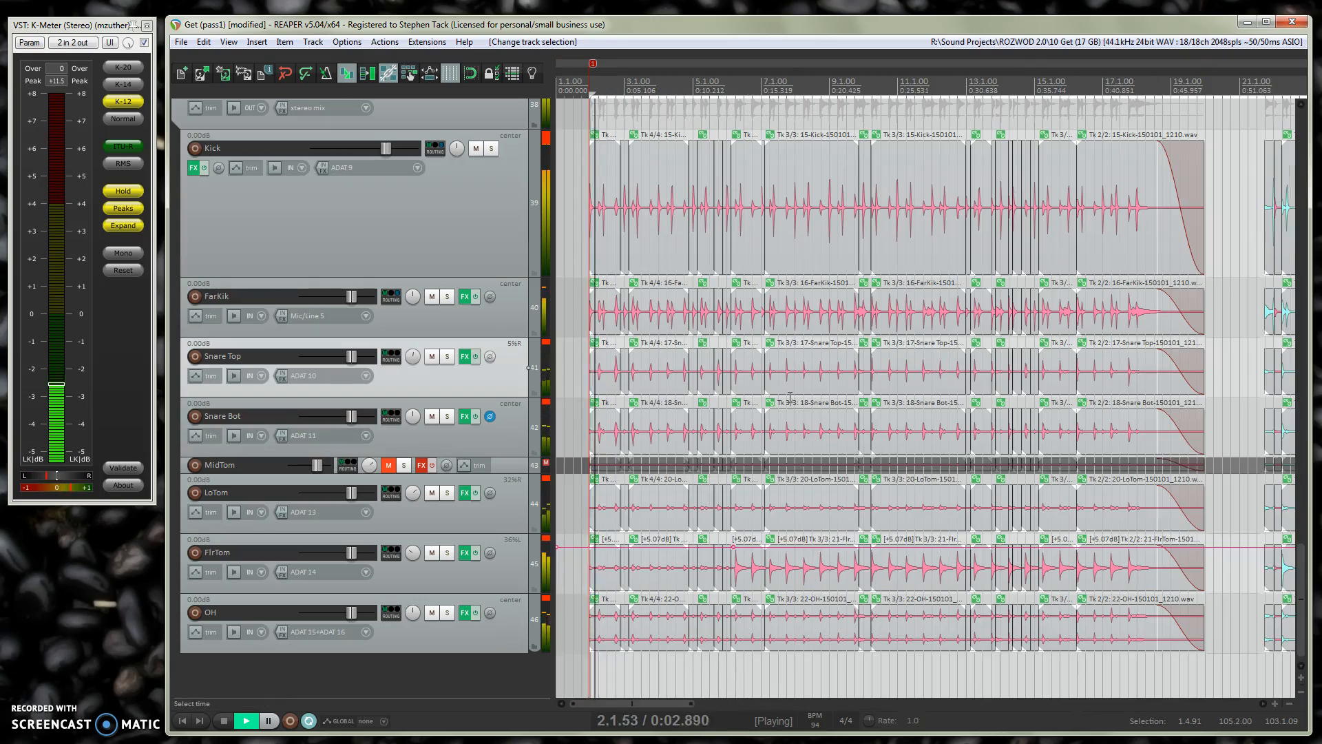
Step: Play the silent end around bar 104 once more and return playback to marker 1
scroll(790, 396, "down", 8)
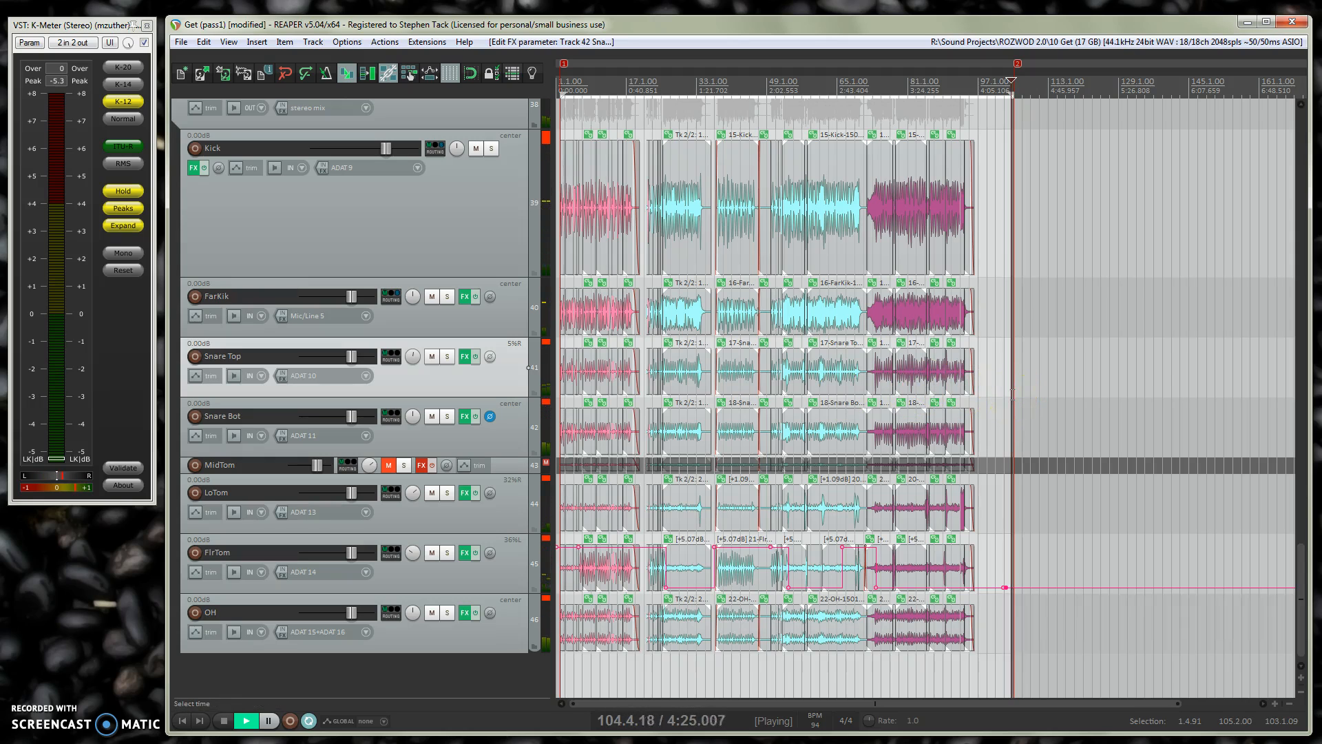
scroll(1012, 394, "up", 8)
key("1")
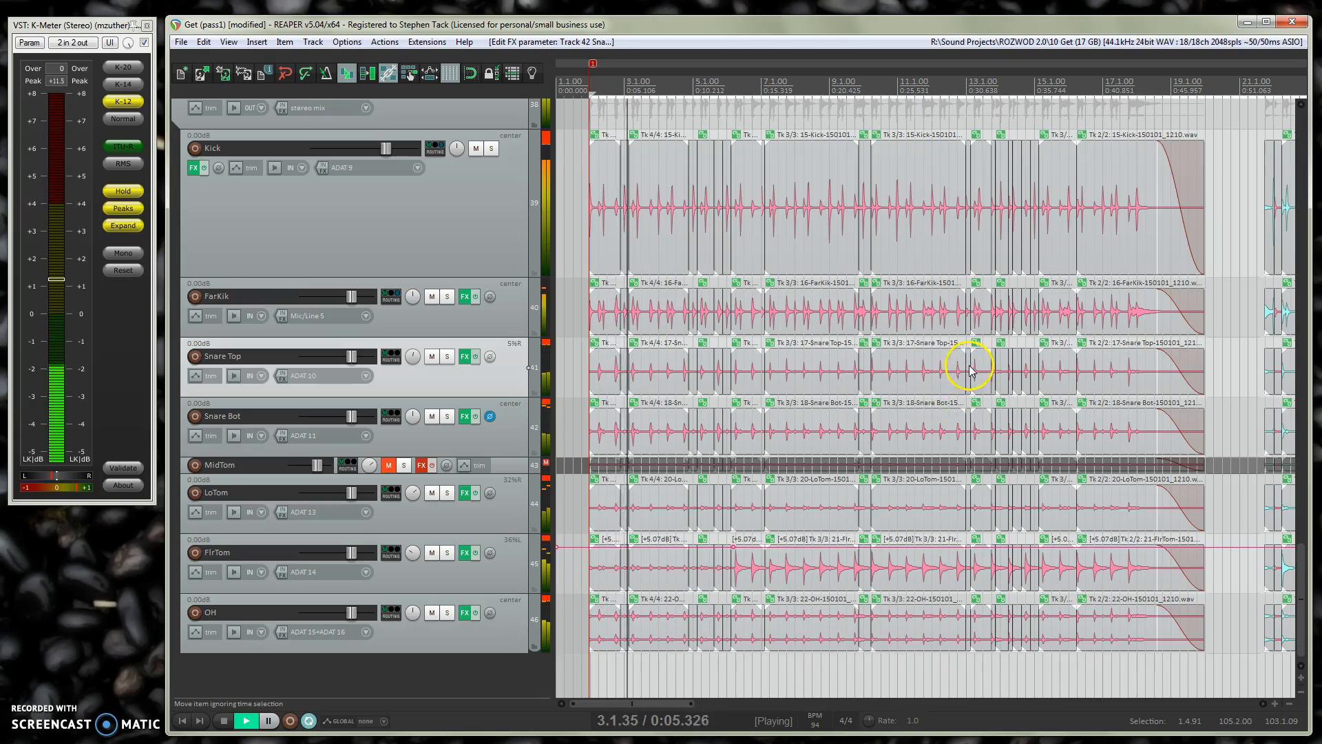
scroll(828, 548, "down", 4)
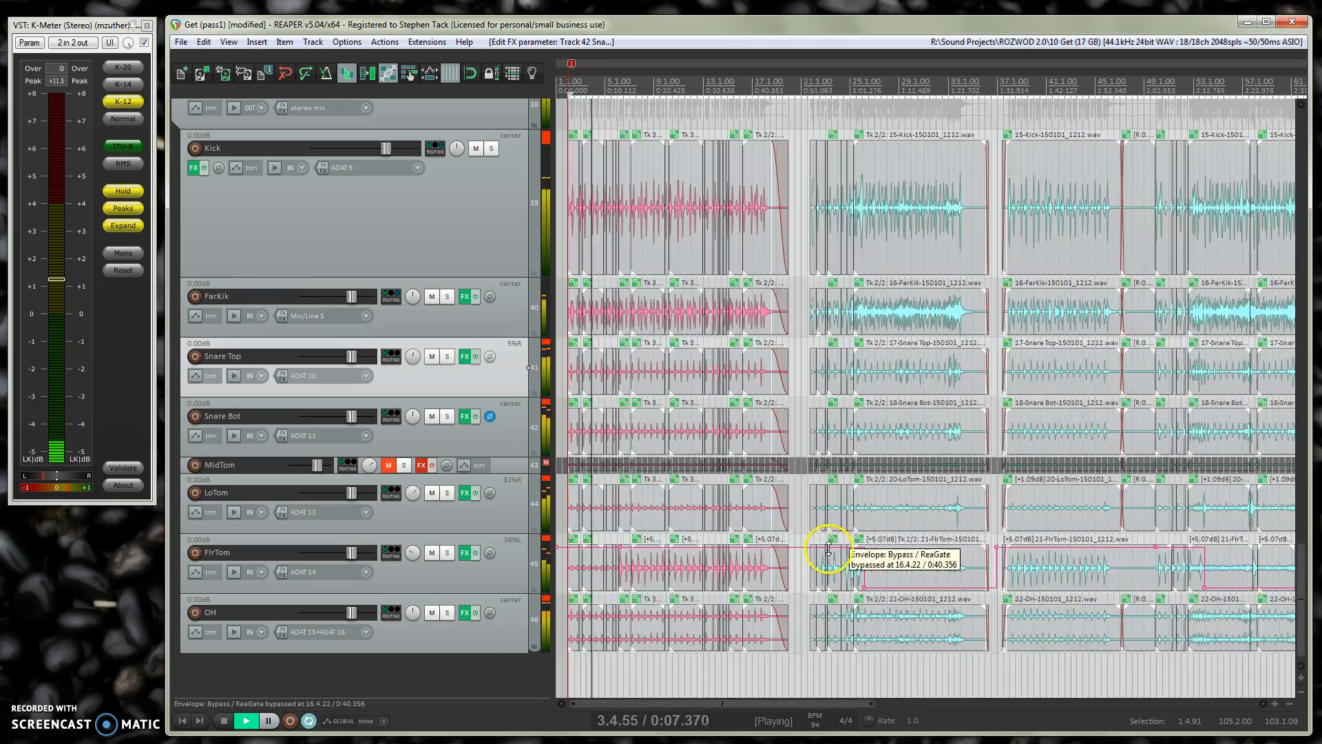
Step: Raise the last segment of the FlrTom track's ReaGate bypass envelope, from bar 103 onward, to bypassed and stop playback
scroll(829, 548, "down", 4)
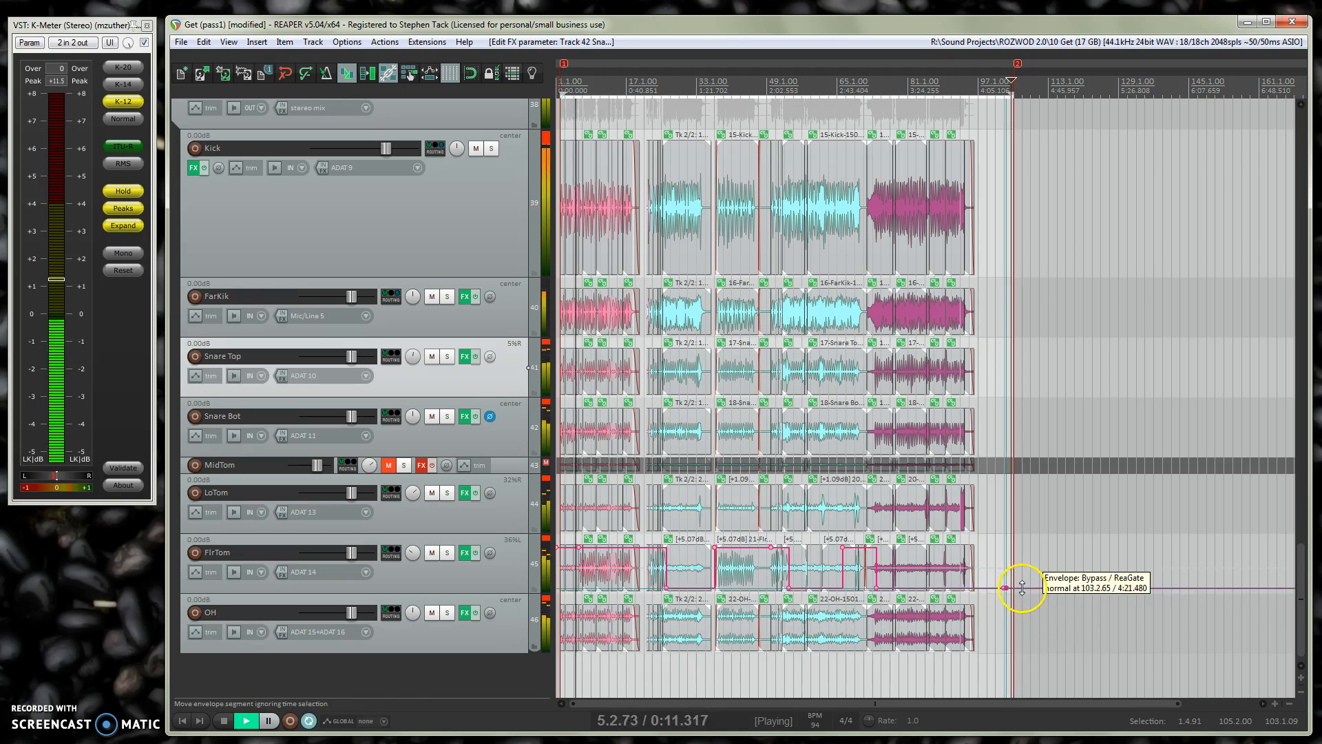
left_click(1022, 589)
mouse_move(1018, 587)
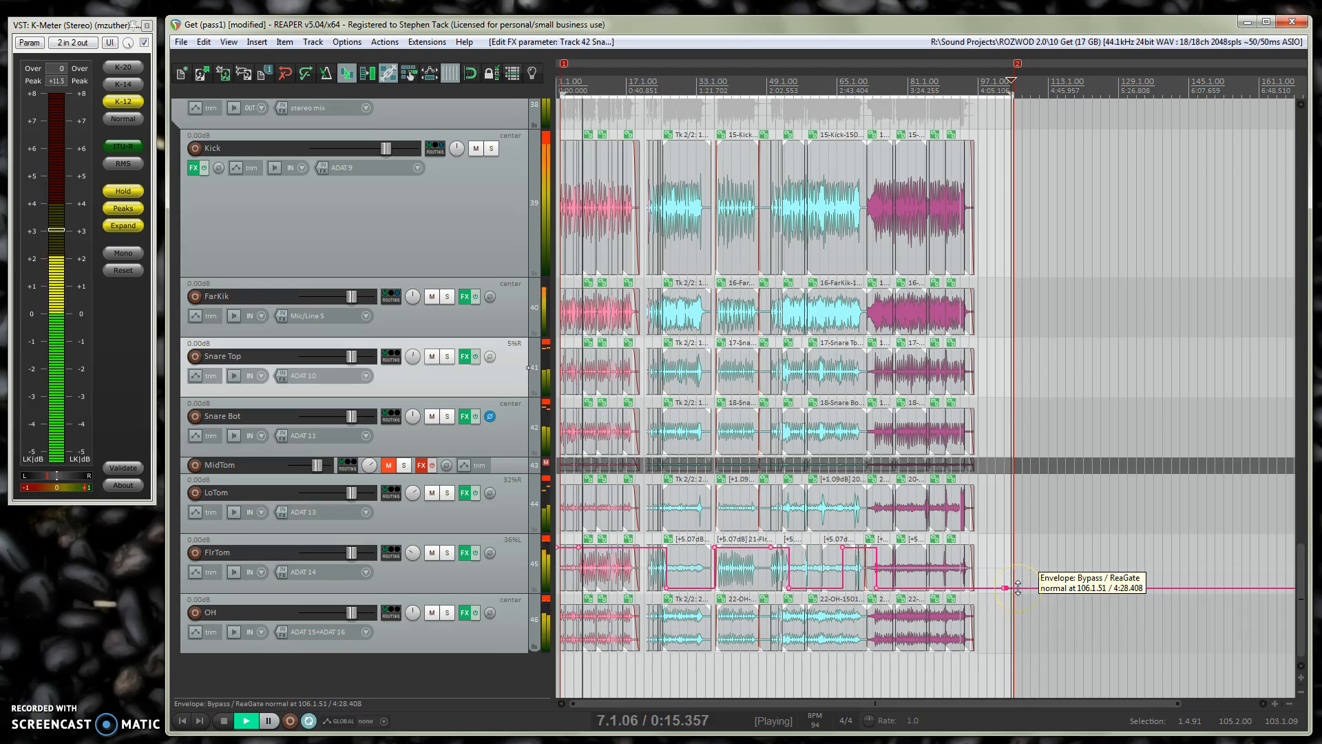
left_click_drag(1018, 587, 1024, 586)
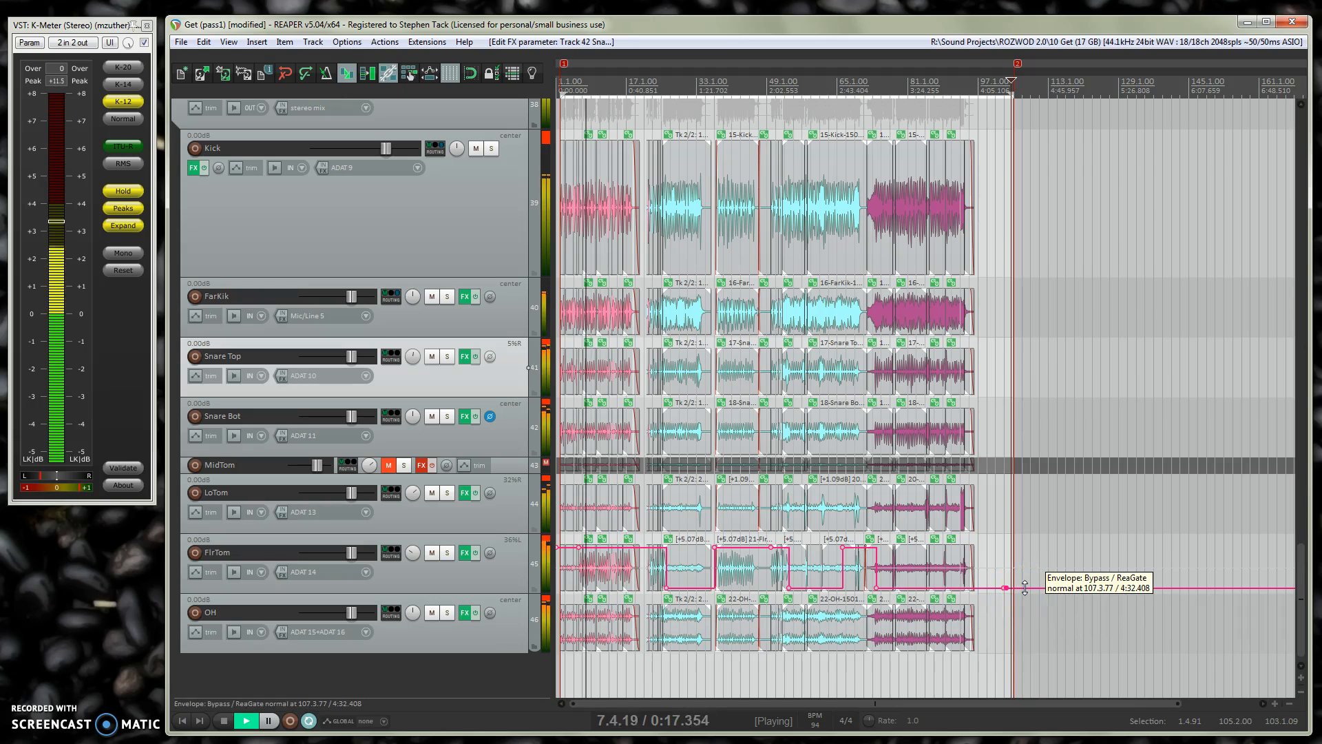
scroll(1025, 587, "down", 4)
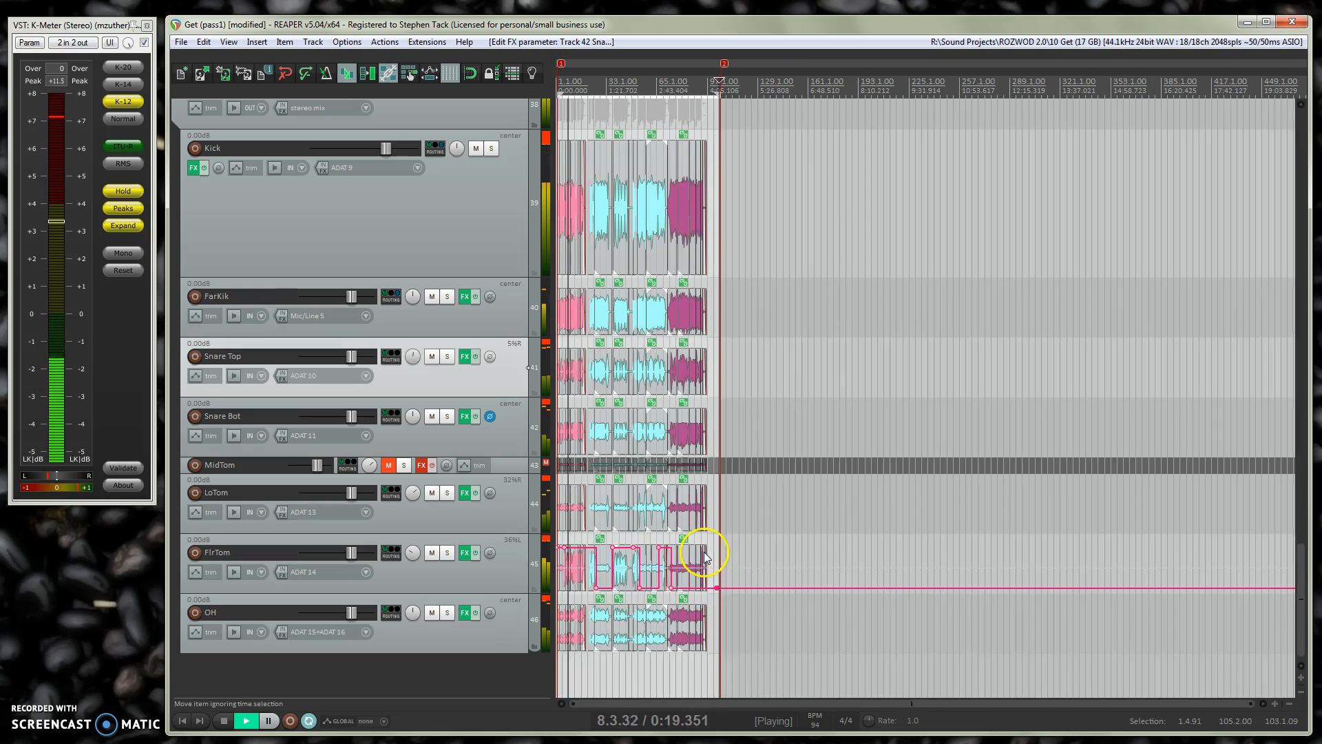
left_click(733, 586)
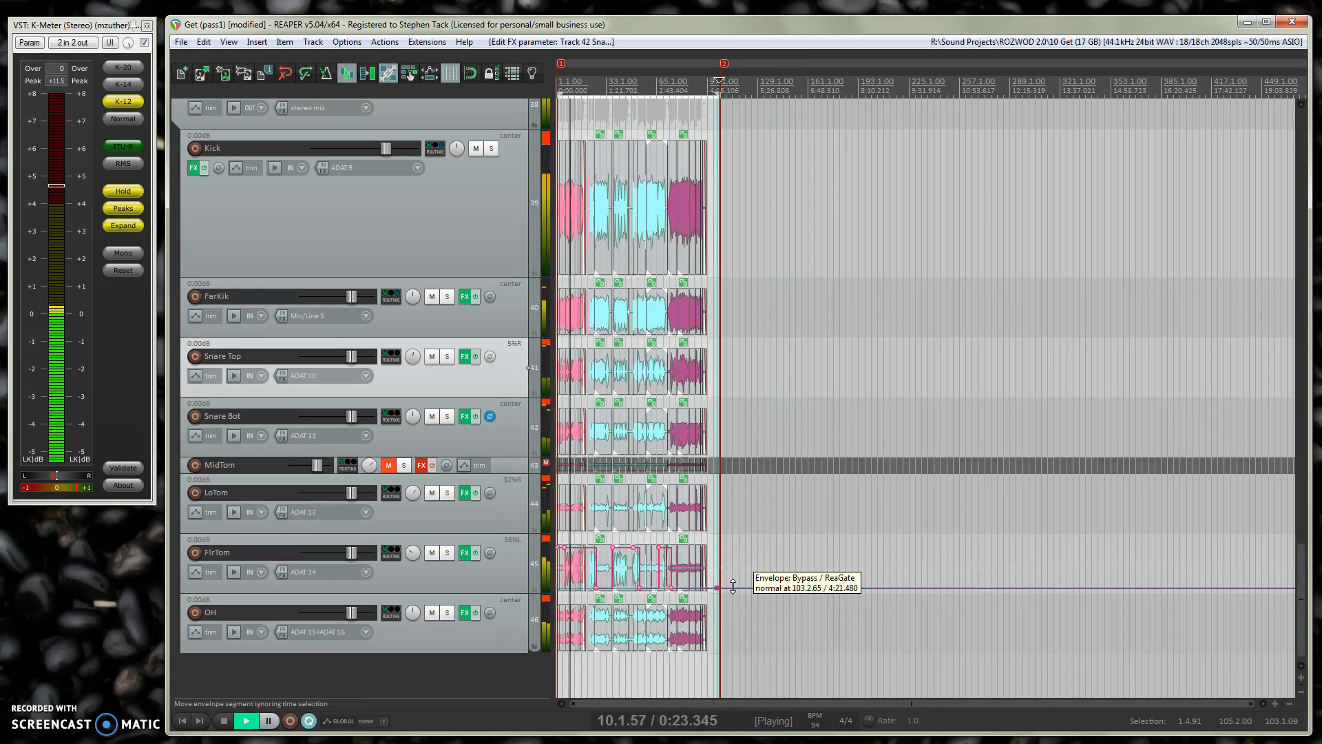
left_click_drag(732, 586, 733, 586)
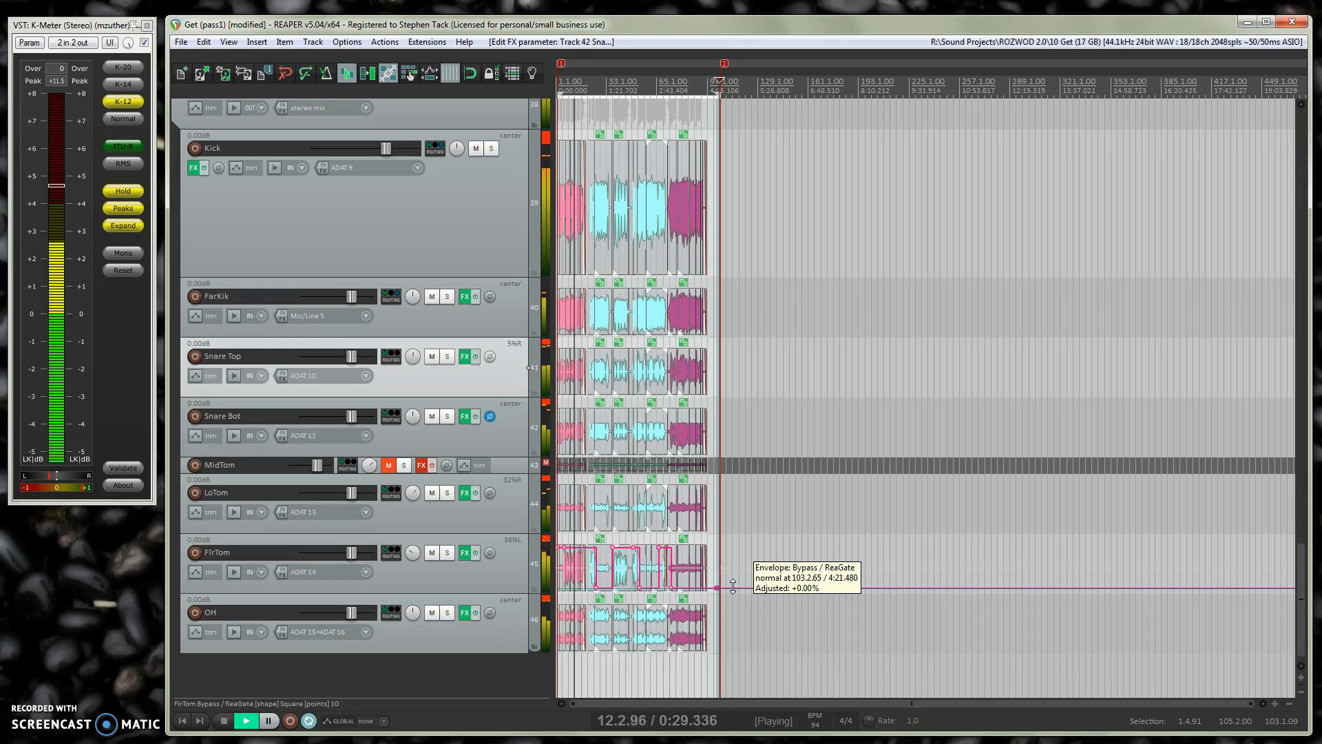
left_click(732, 586)
left_click_drag(733, 586, 746, 345)
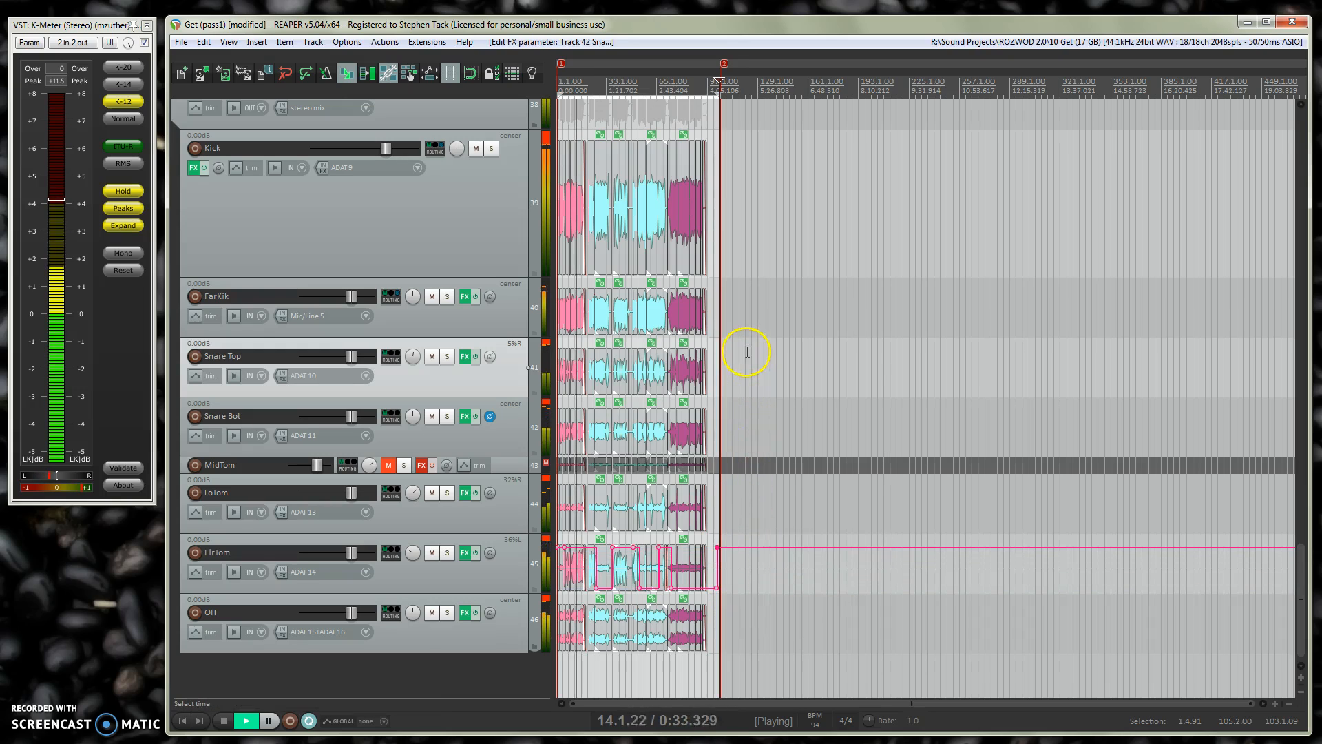
scroll(580, 575, "up", 5)
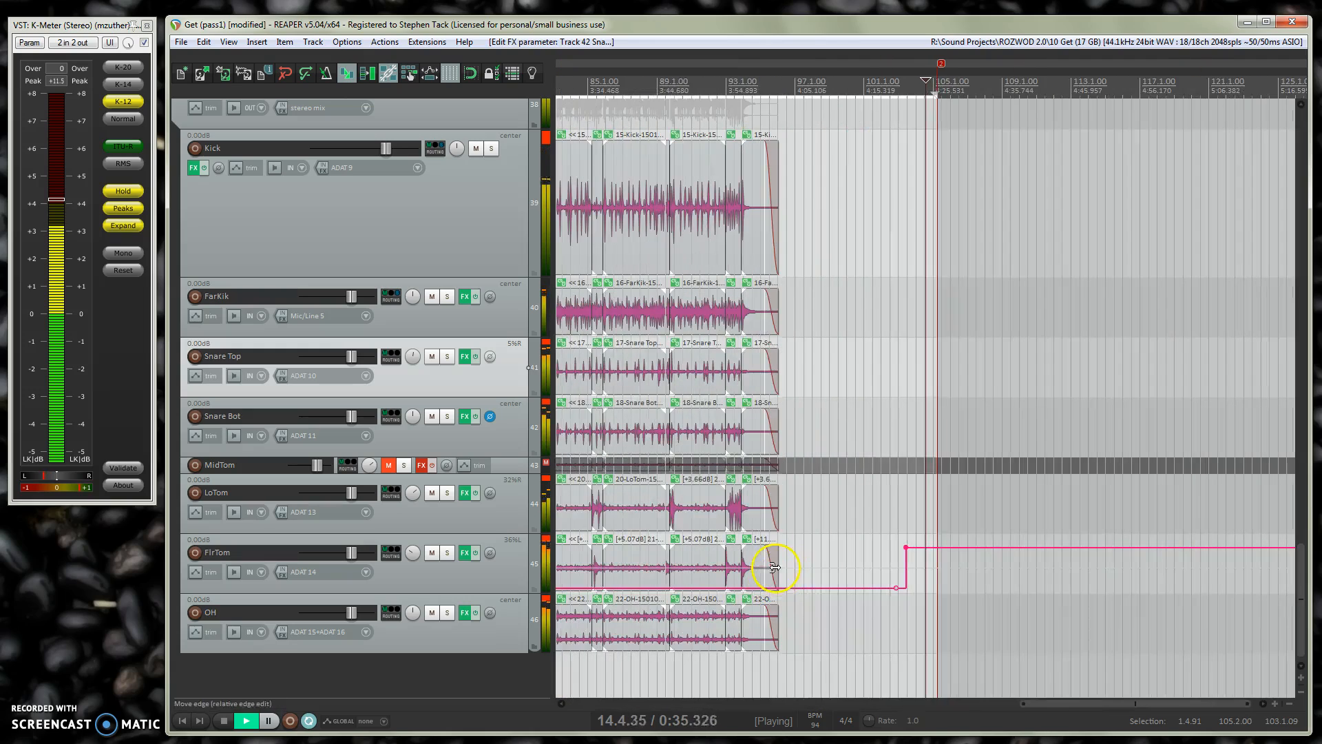
scroll(773, 569, "down", 2)
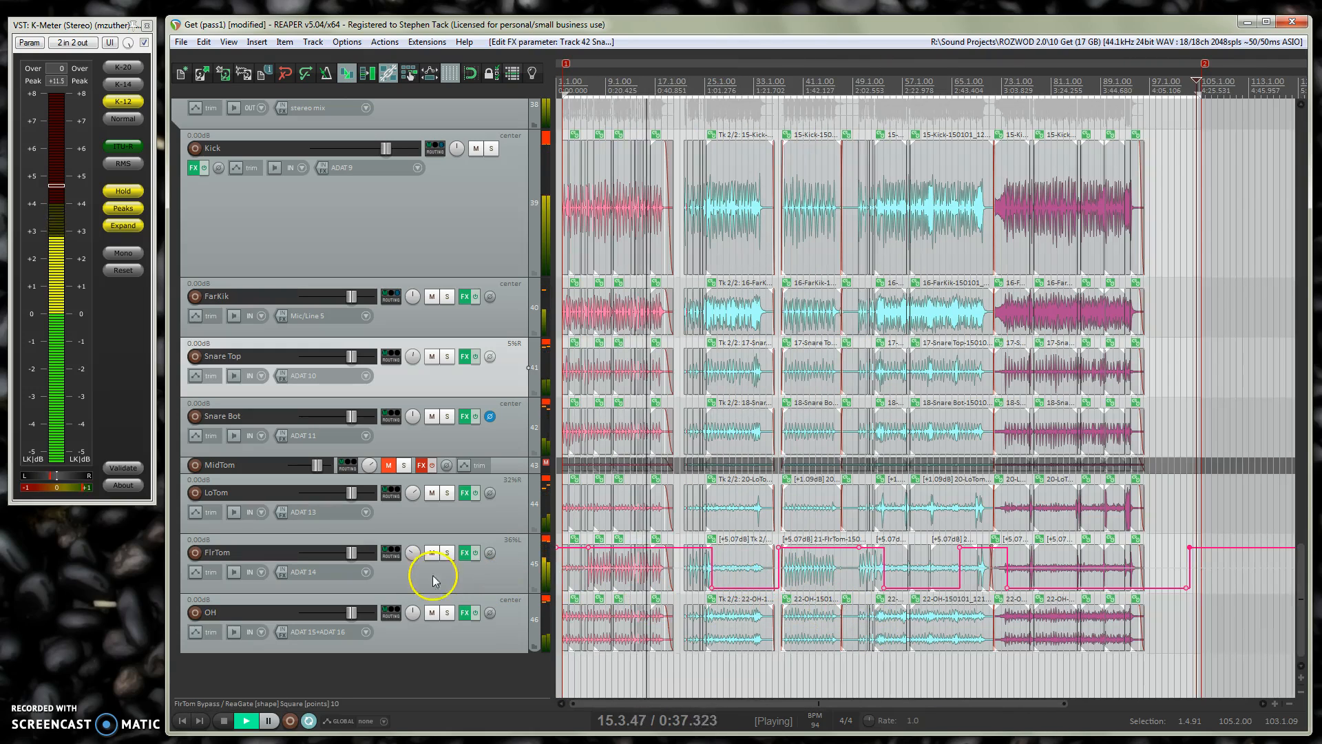
key("space")
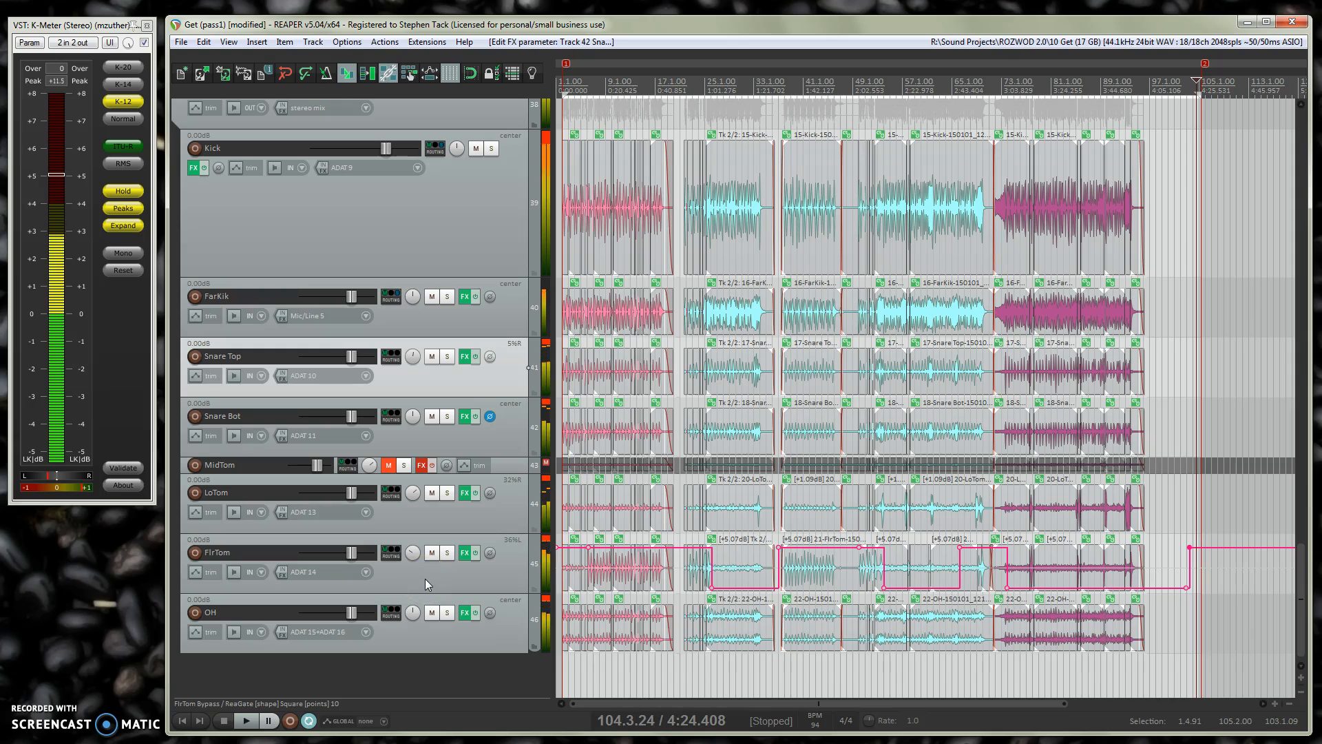
Step: Play the Drum Delay and Drum Buss section from around bar 20.4, then stop playback
scroll(425, 578, "up", 5)
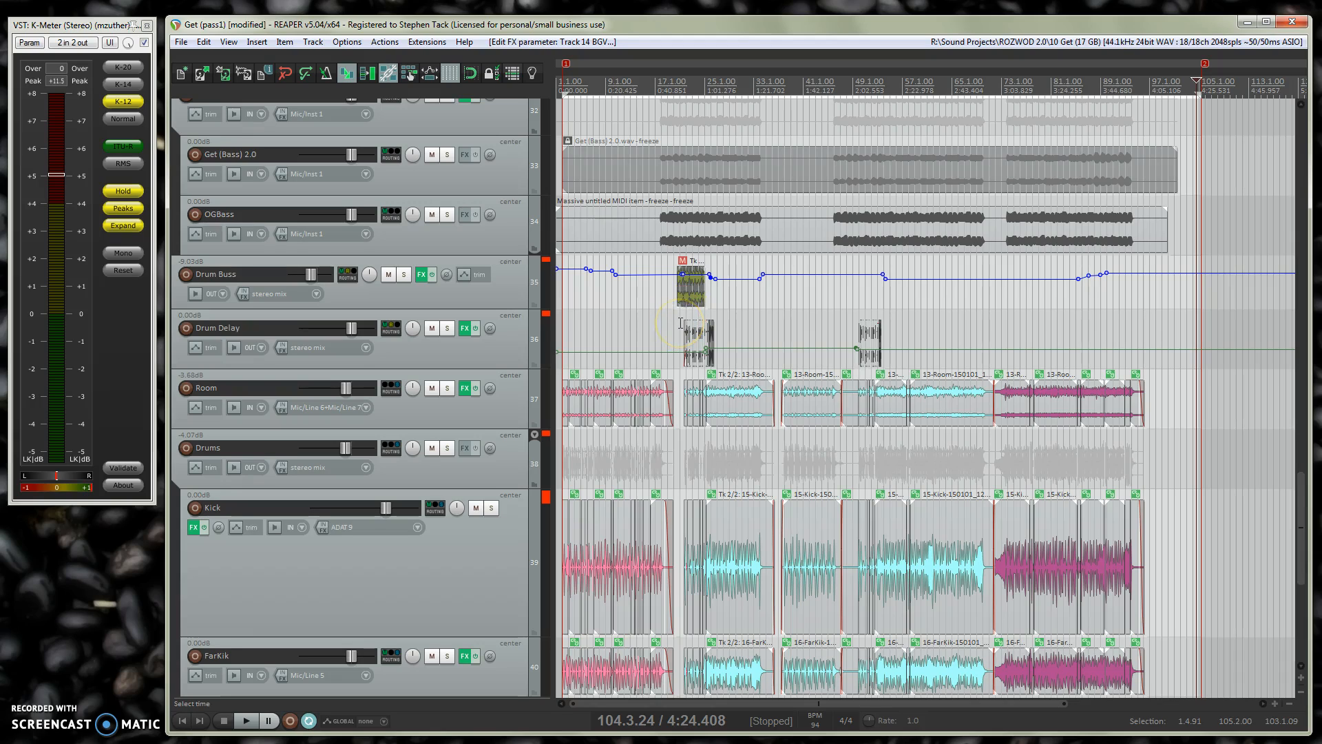
left_click(680, 323)
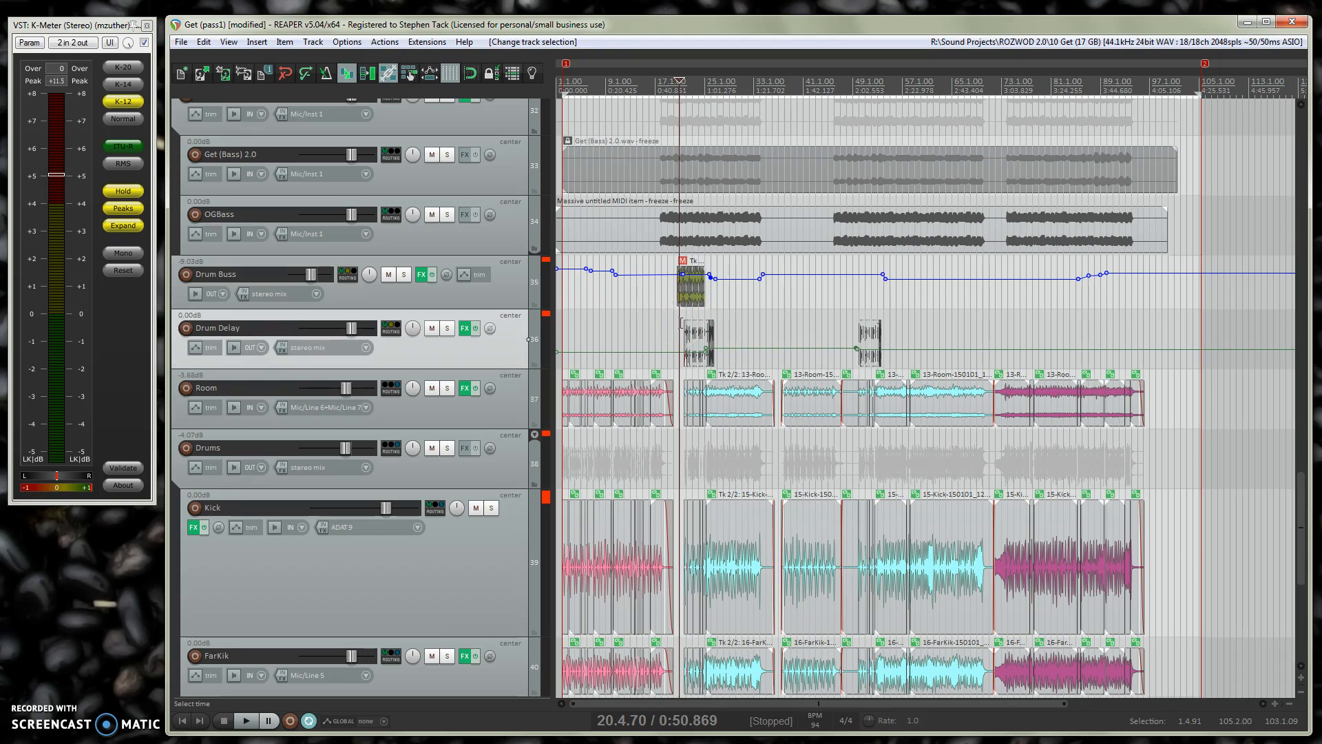
scroll(698, 344, "up", 5)
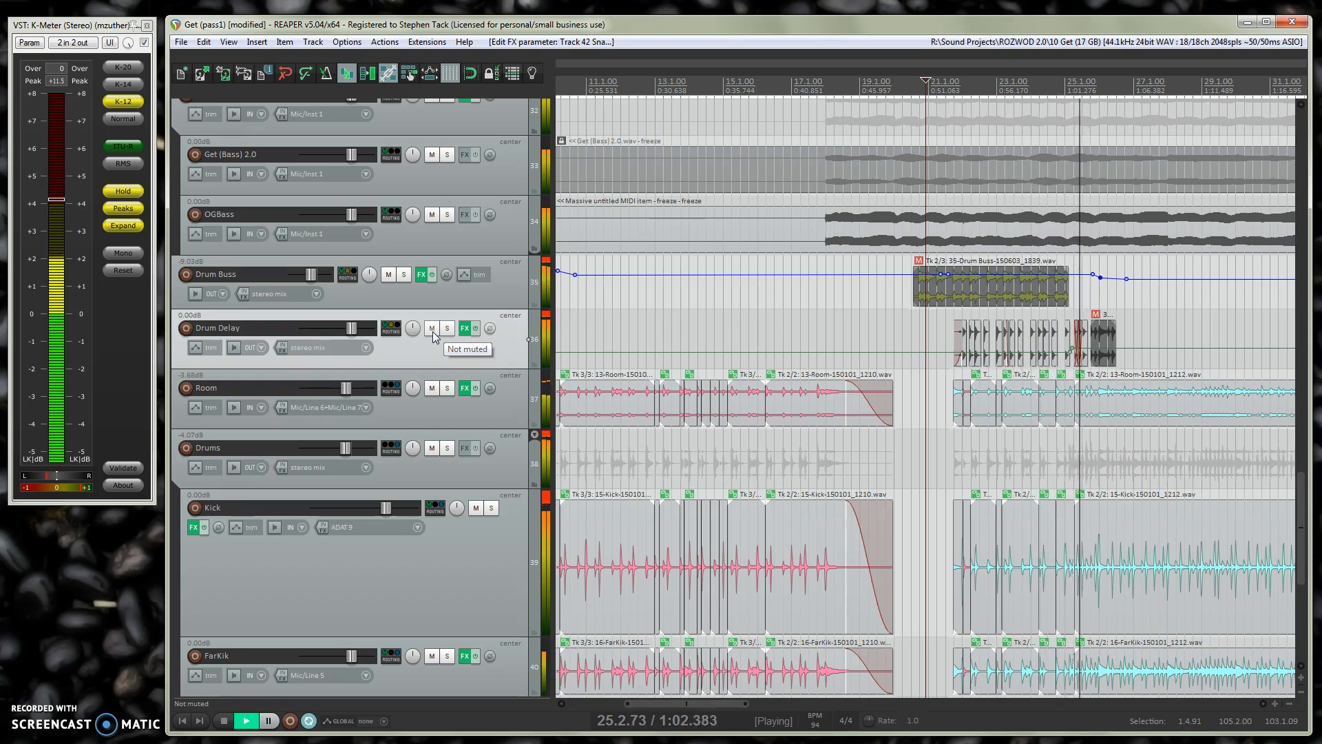
key("space")
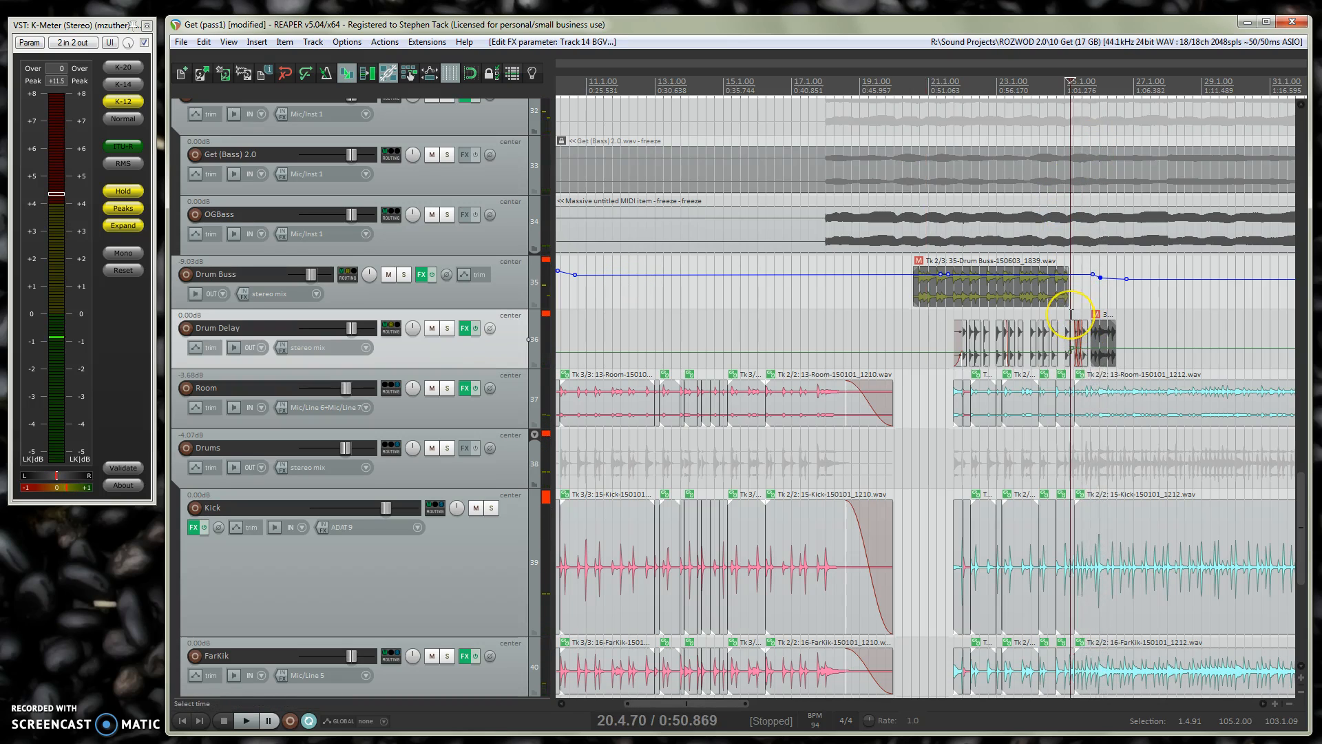
Step: Place the edit cursor just after bar 25 and examine the Drum Delay items there up close
left_click(1071, 313)
scroll(1071, 313, "up", 5)
key("space")
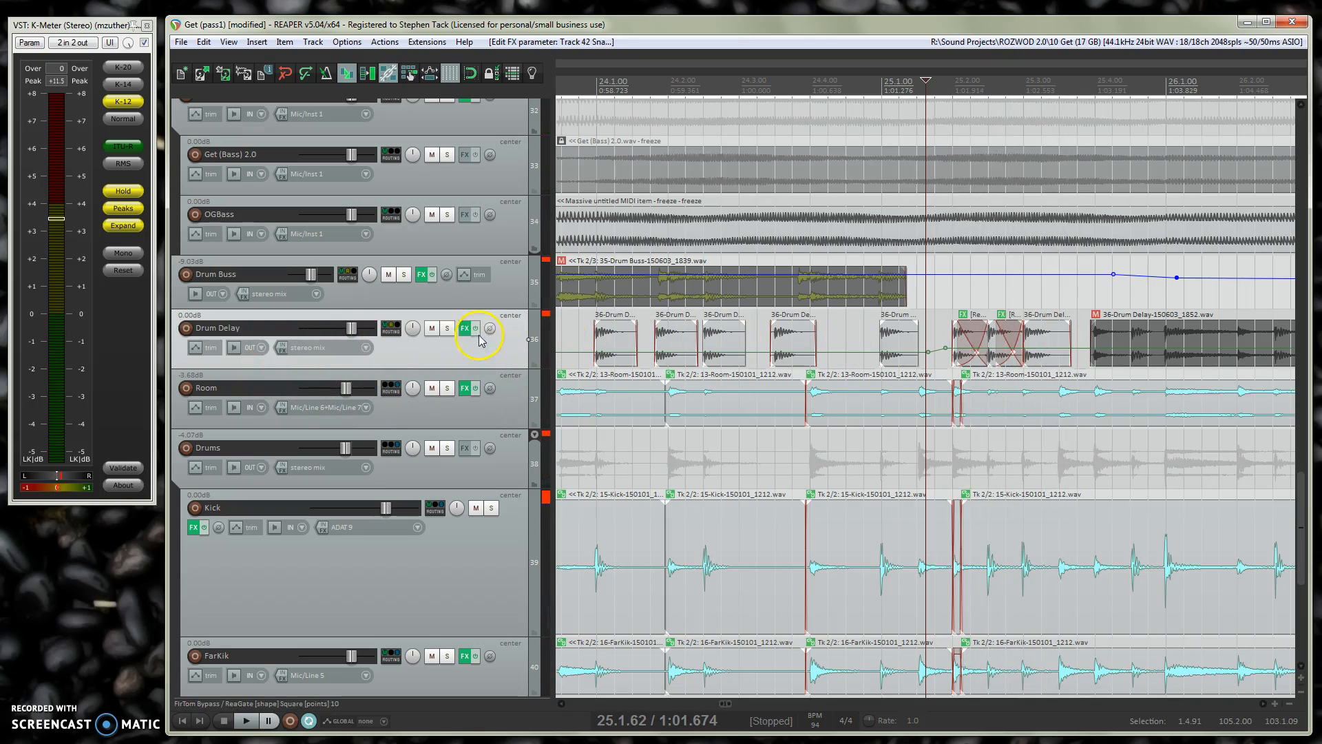
Step: Mute the Drum Delay track and play the drum entrance from around bar 21 without it
left_click(431, 328)
scroll(710, 420, "down", 5)
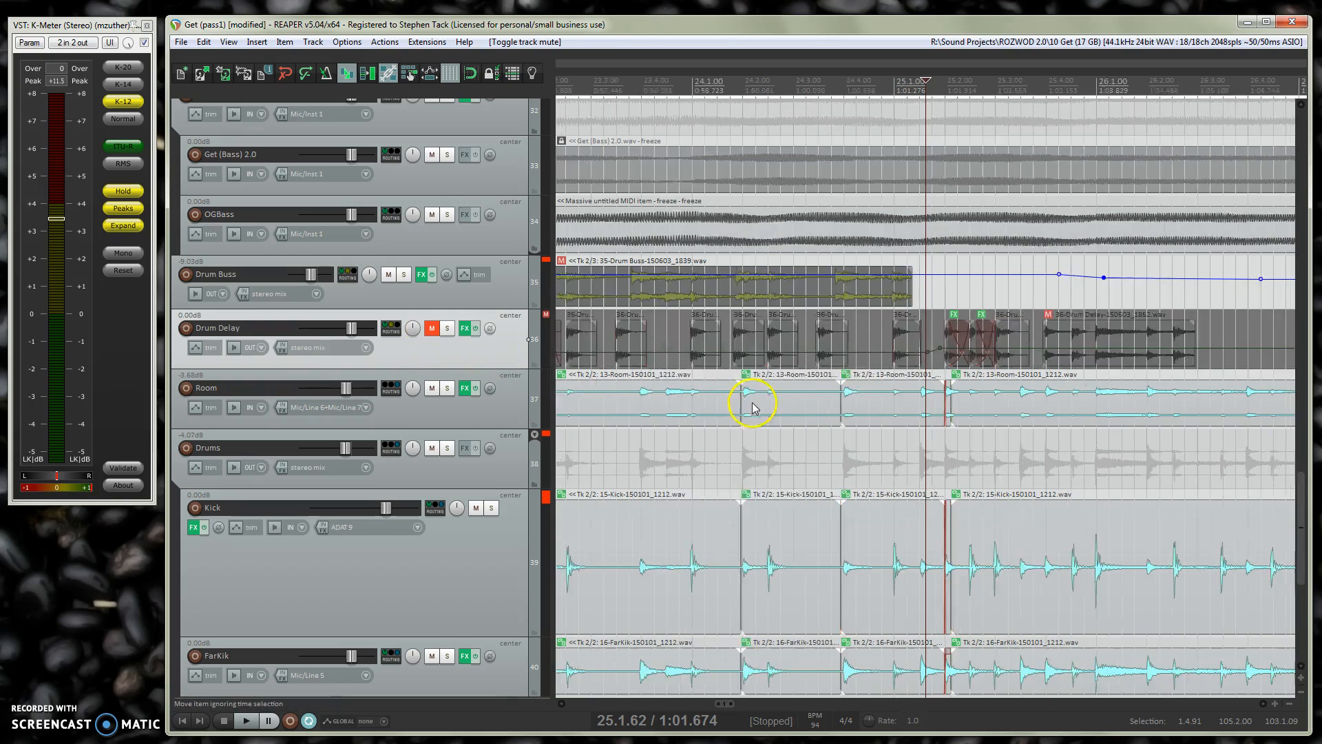
left_click(672, 448)
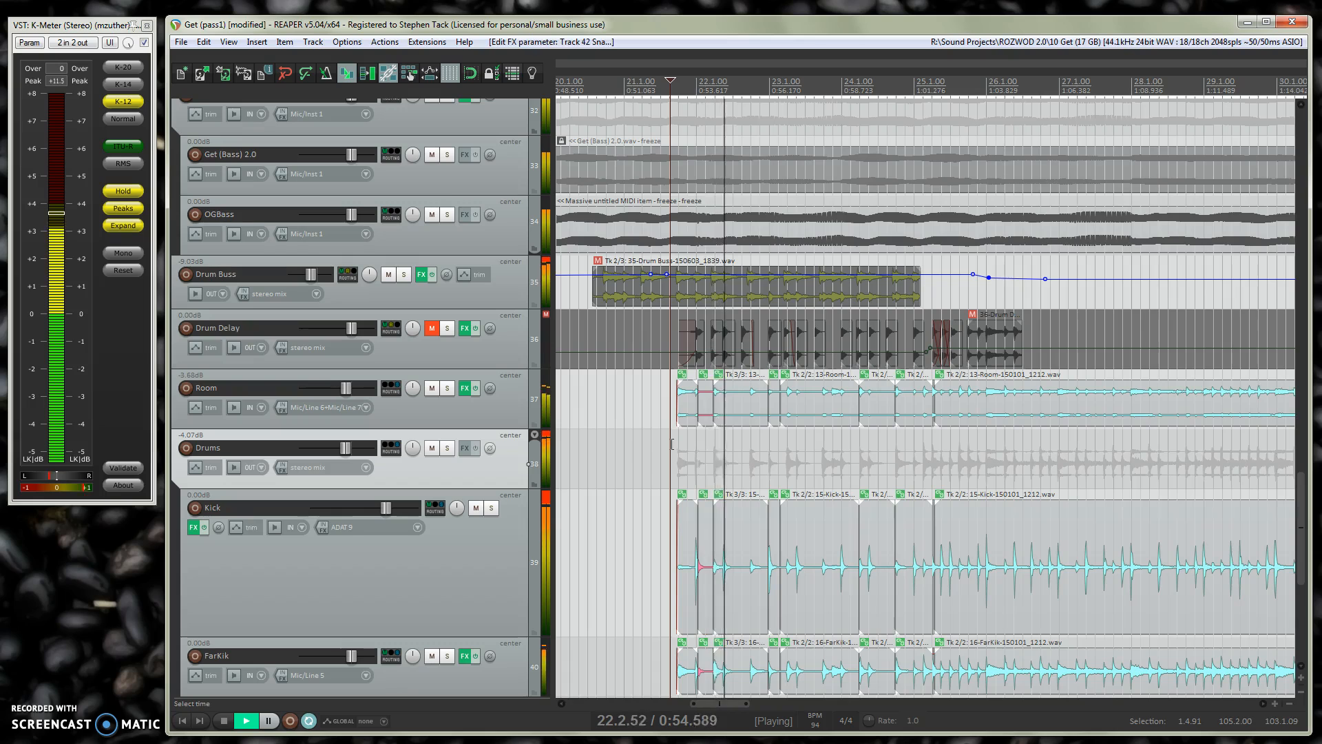
scroll(820, 413, "down", 3)
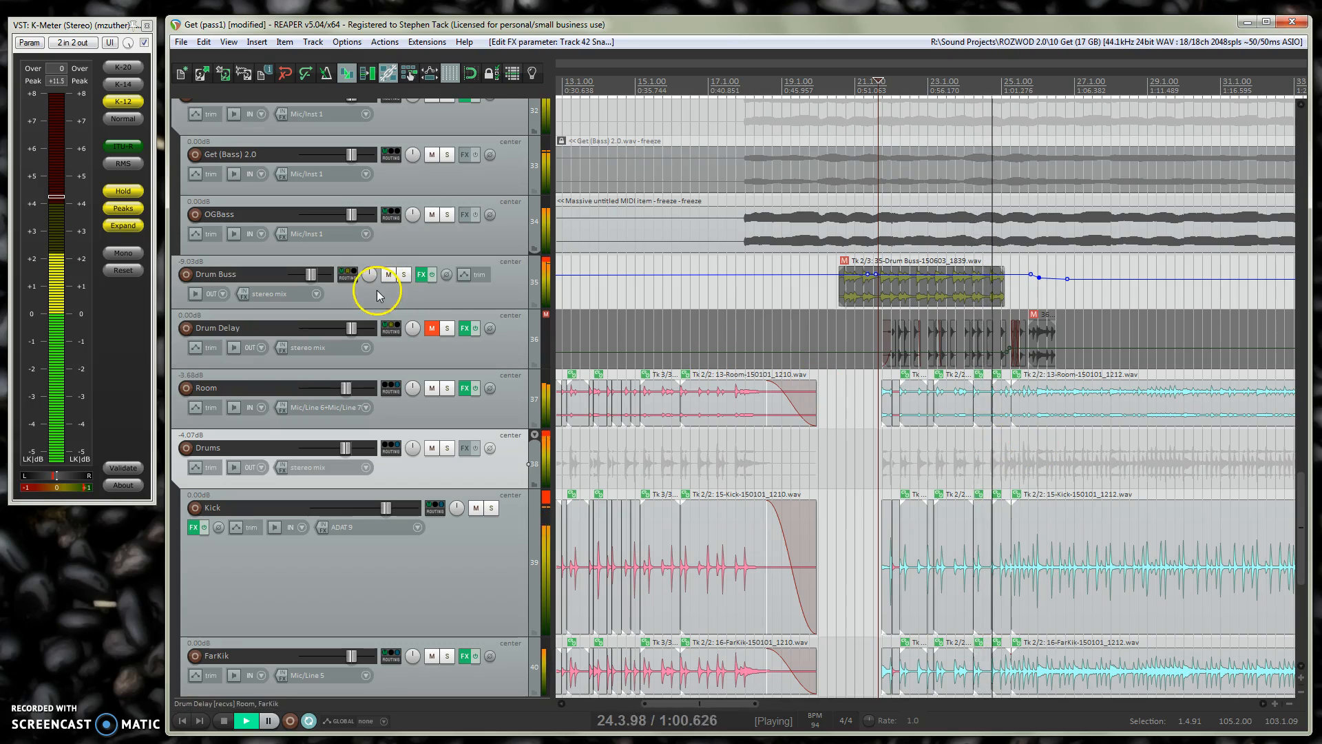
key("space")
Step: Unmute the Drum Delay track and play the same drum entrance from around bar 21.3
left_click(432, 327)
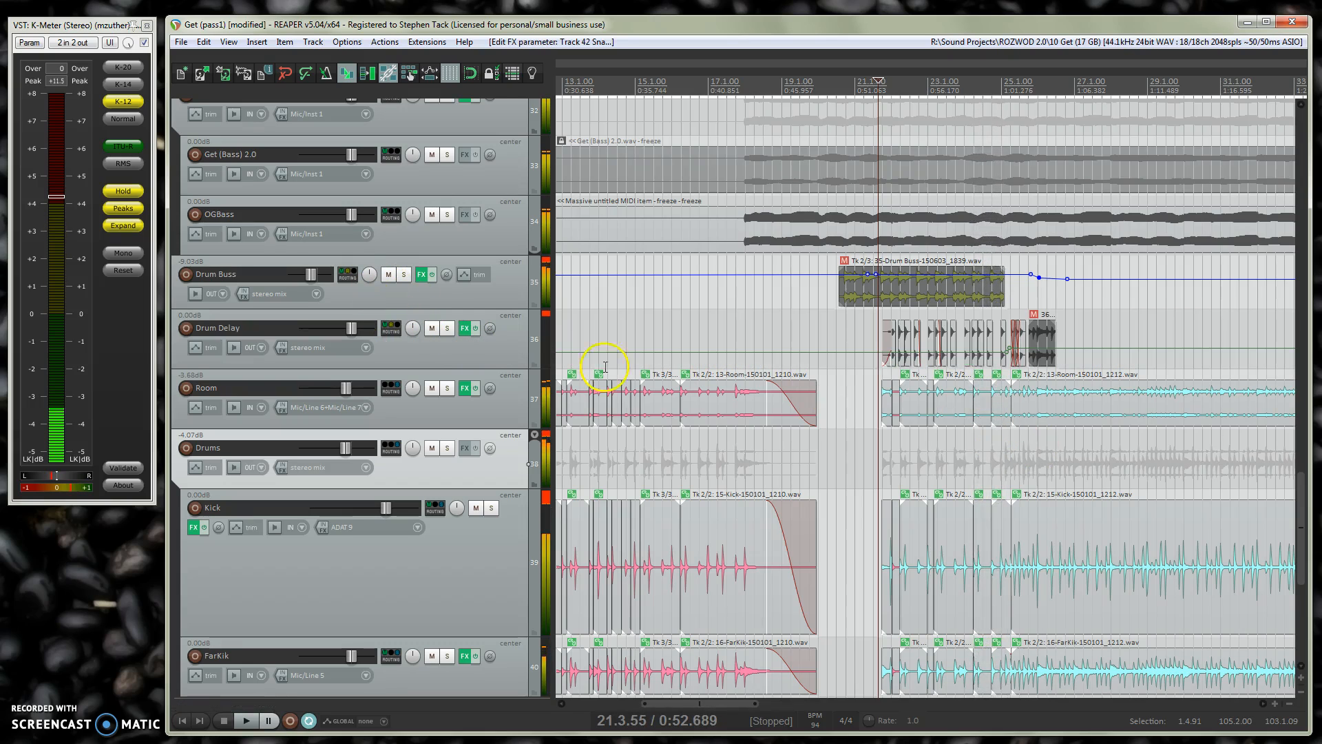
left_click(876, 466)
scroll(875, 465, "down", 4)
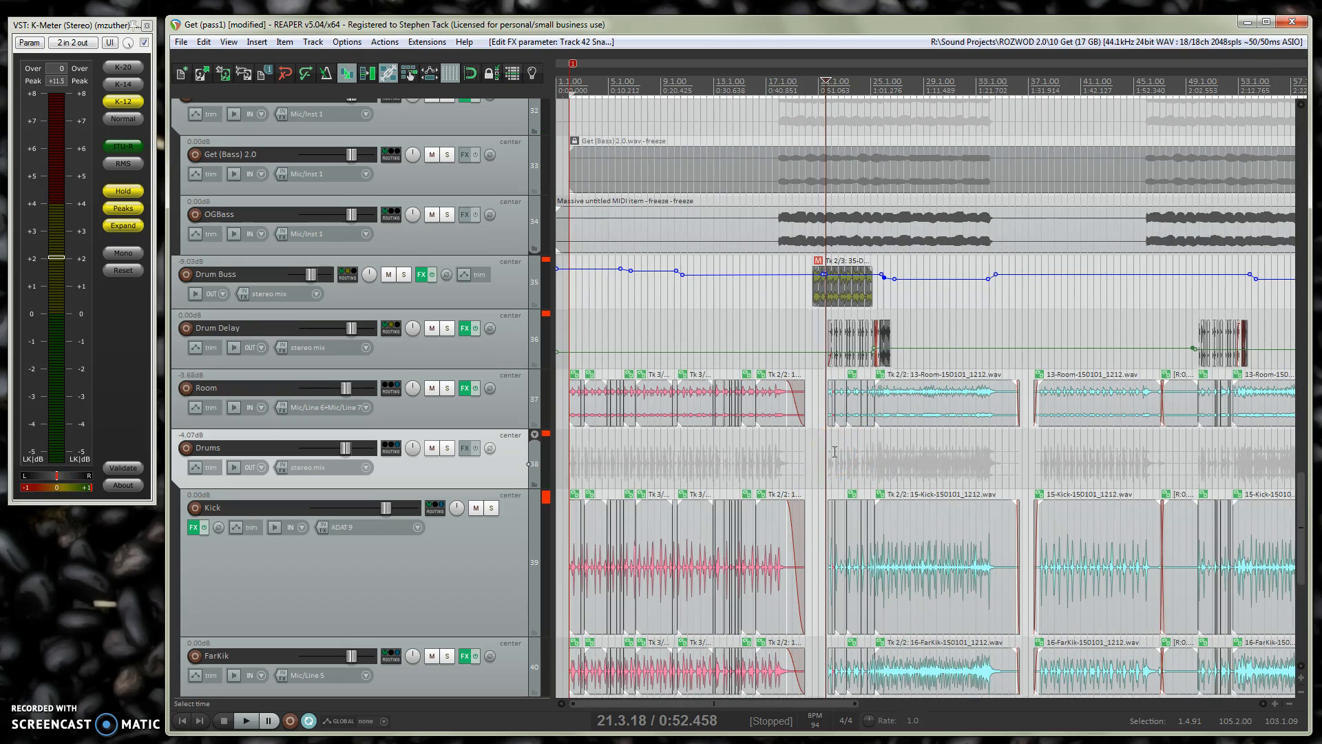
key("space")
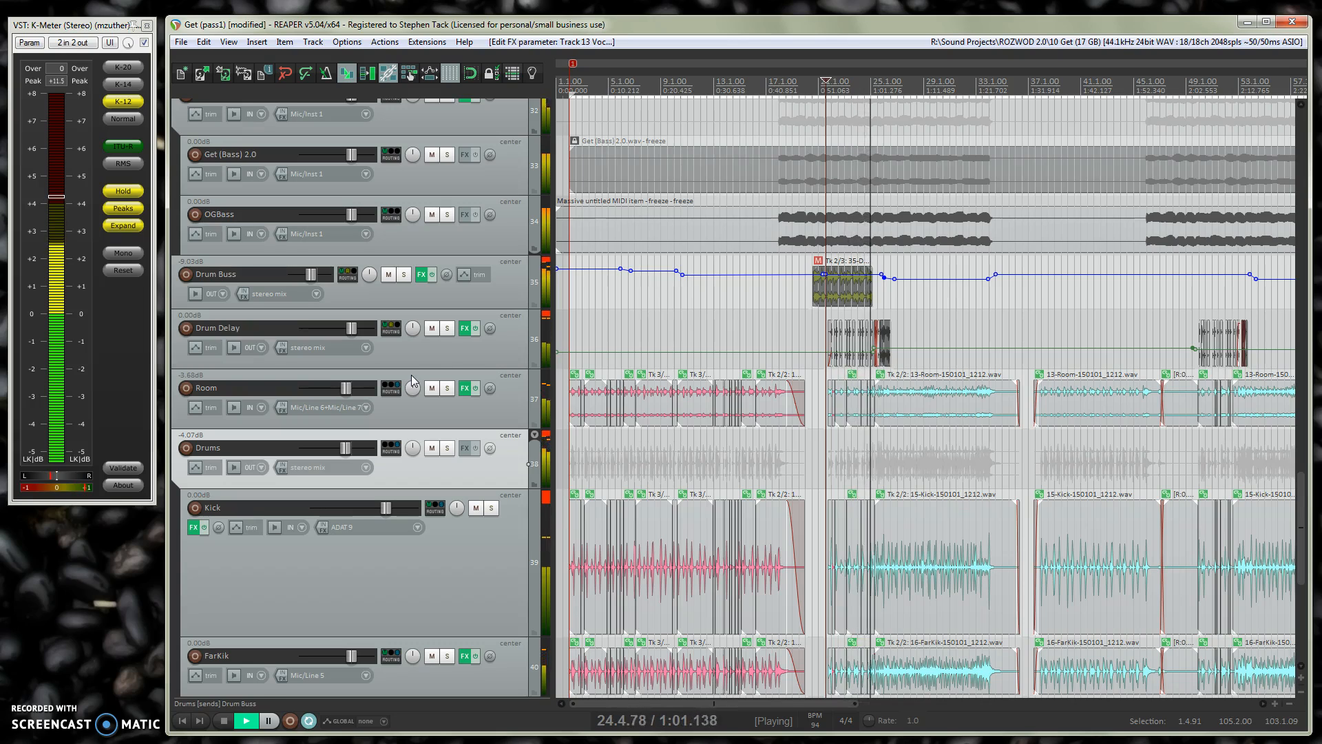
Step: Play the second Drum Delay passage from around bar 48
left_click(1184, 320)
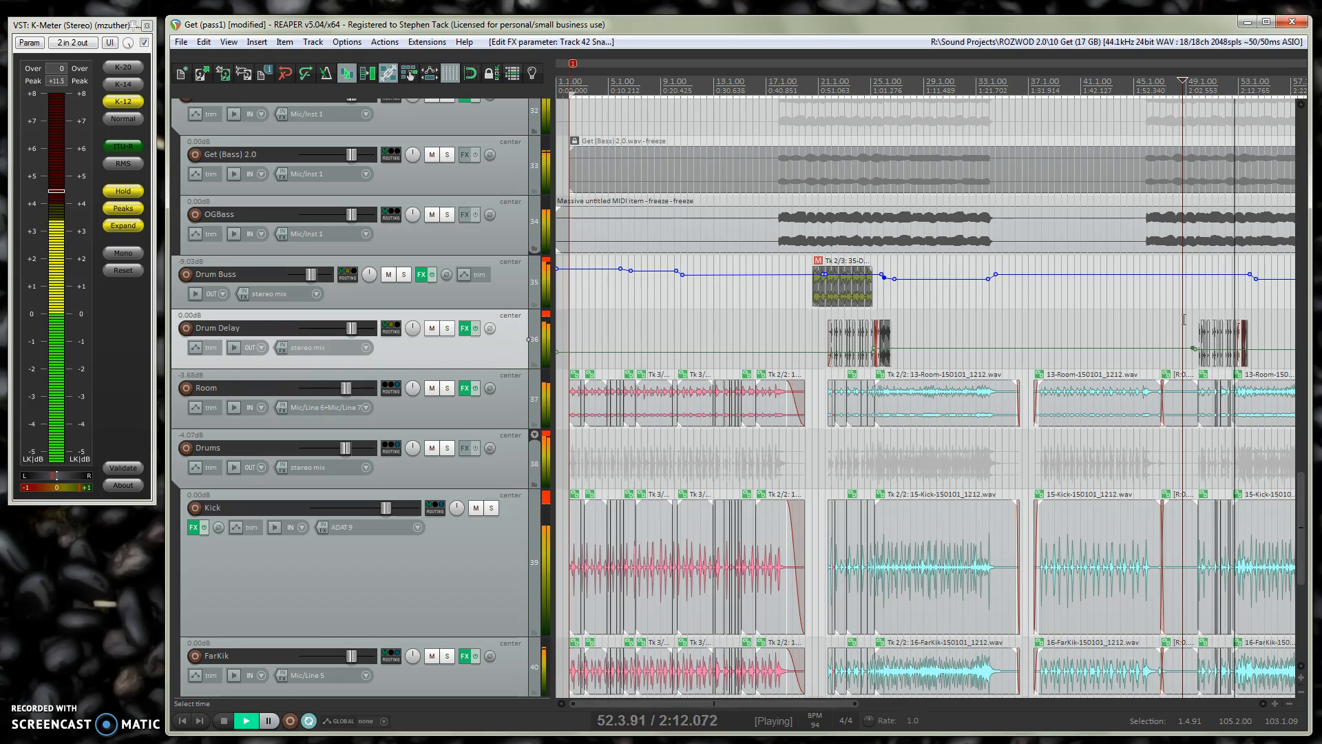
right_click(401, 386)
left_click(398, 355)
Step: Solo the EG2L and EG2R guitar tracks while the song plays
scroll(398, 358, "up", 5)
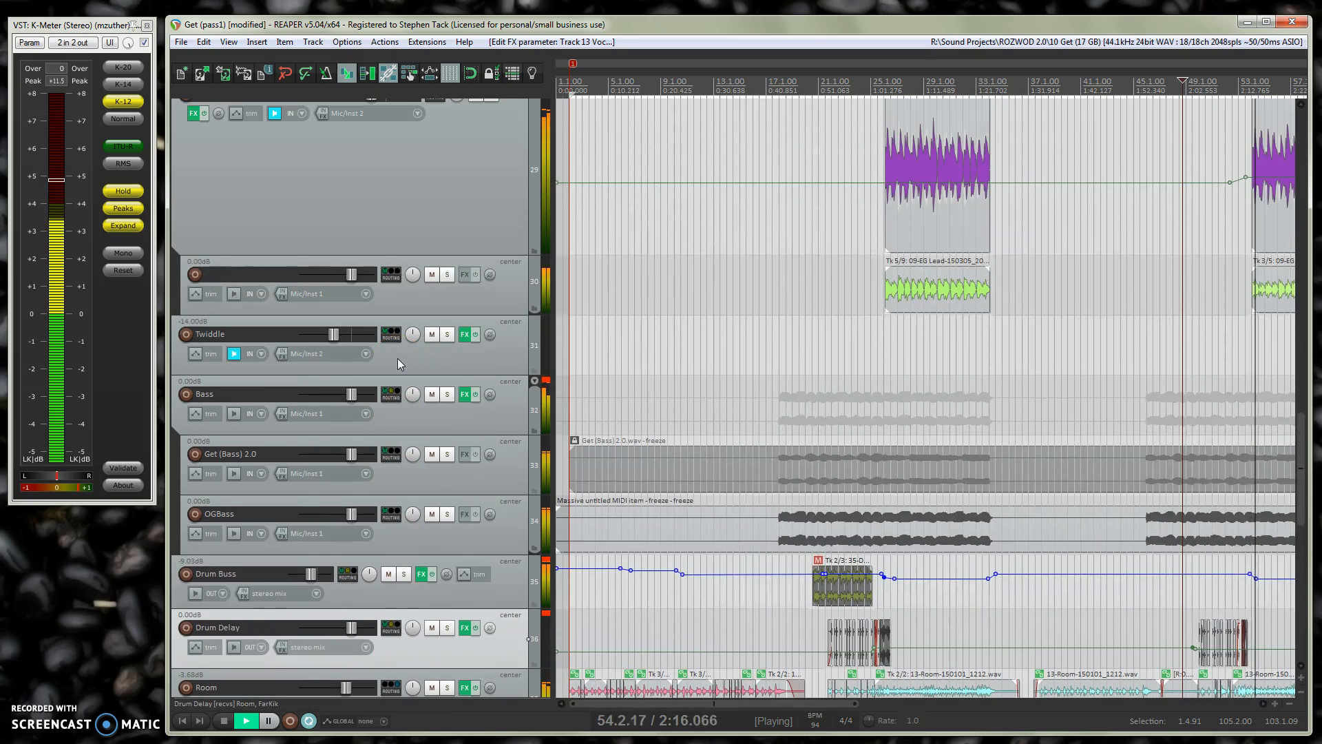
scroll(398, 358, "up", 1)
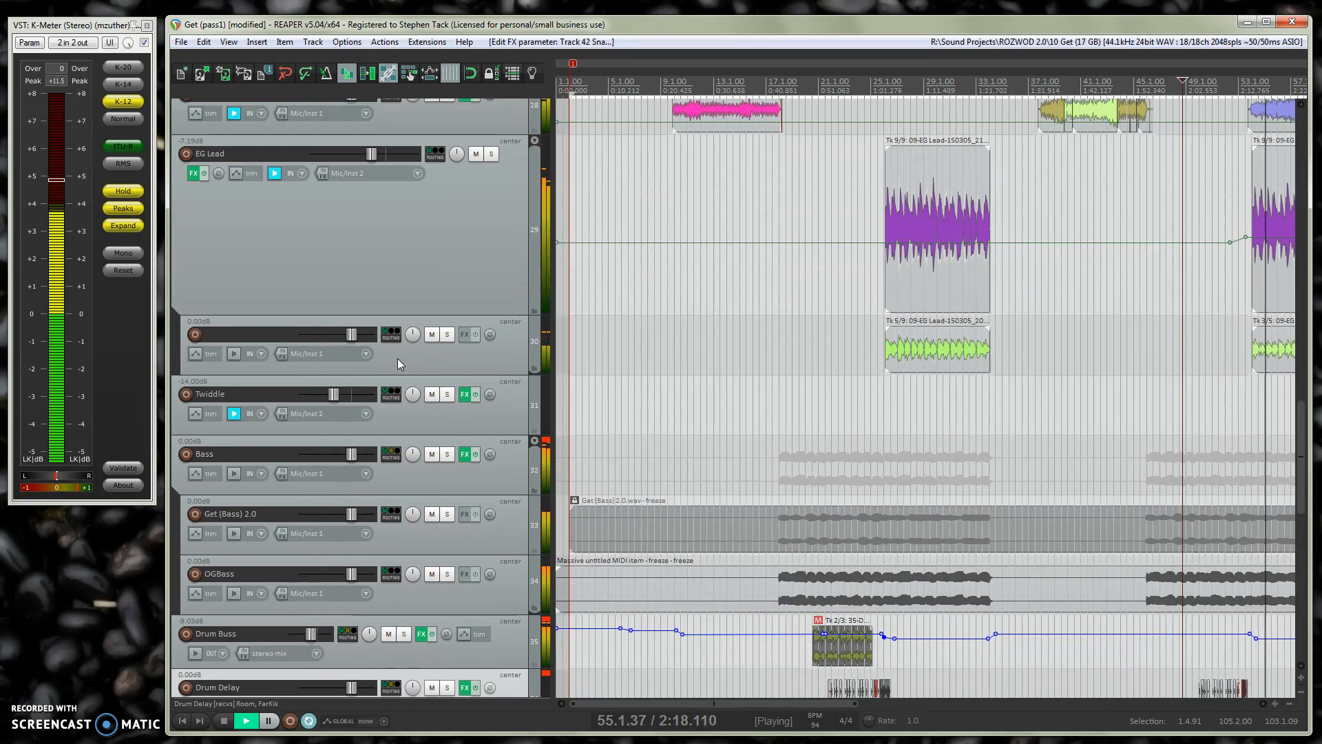
left_click(455, 299)
scroll(435, 324, "up", 2)
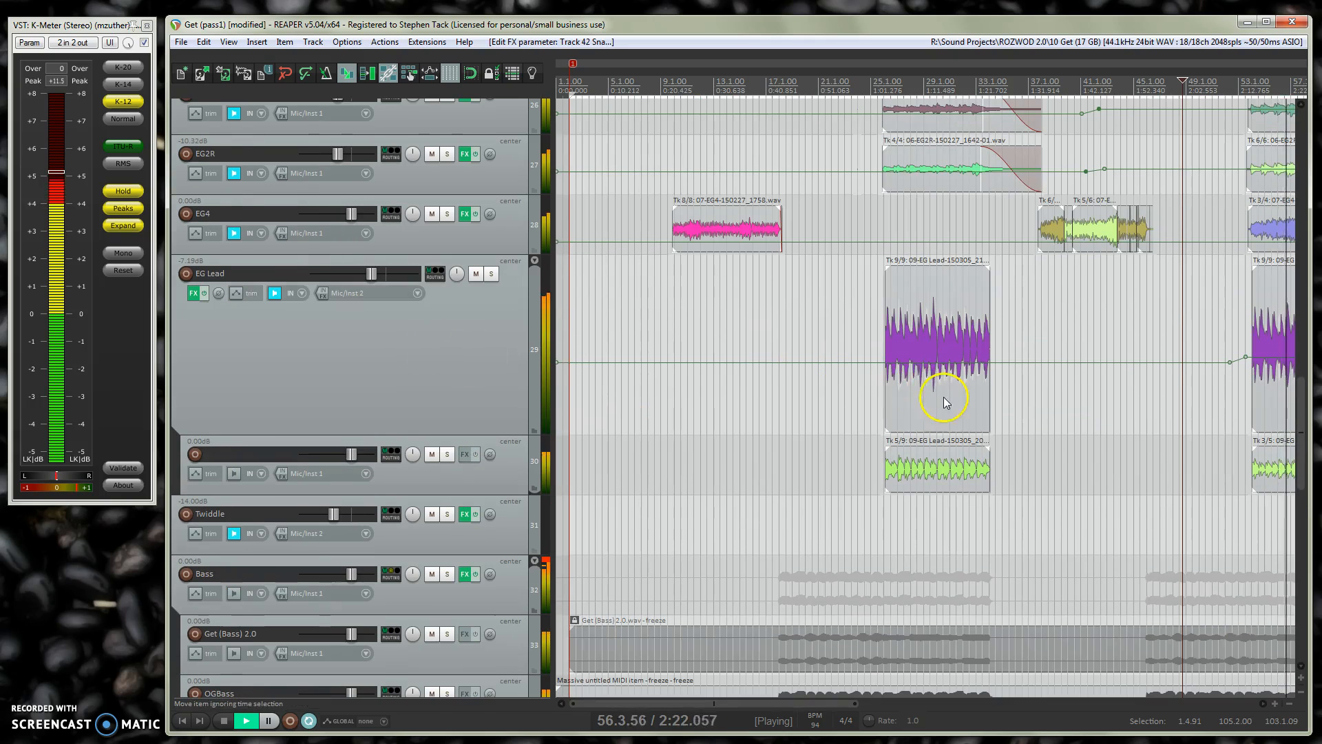
scroll(296, 308, "up", 3)
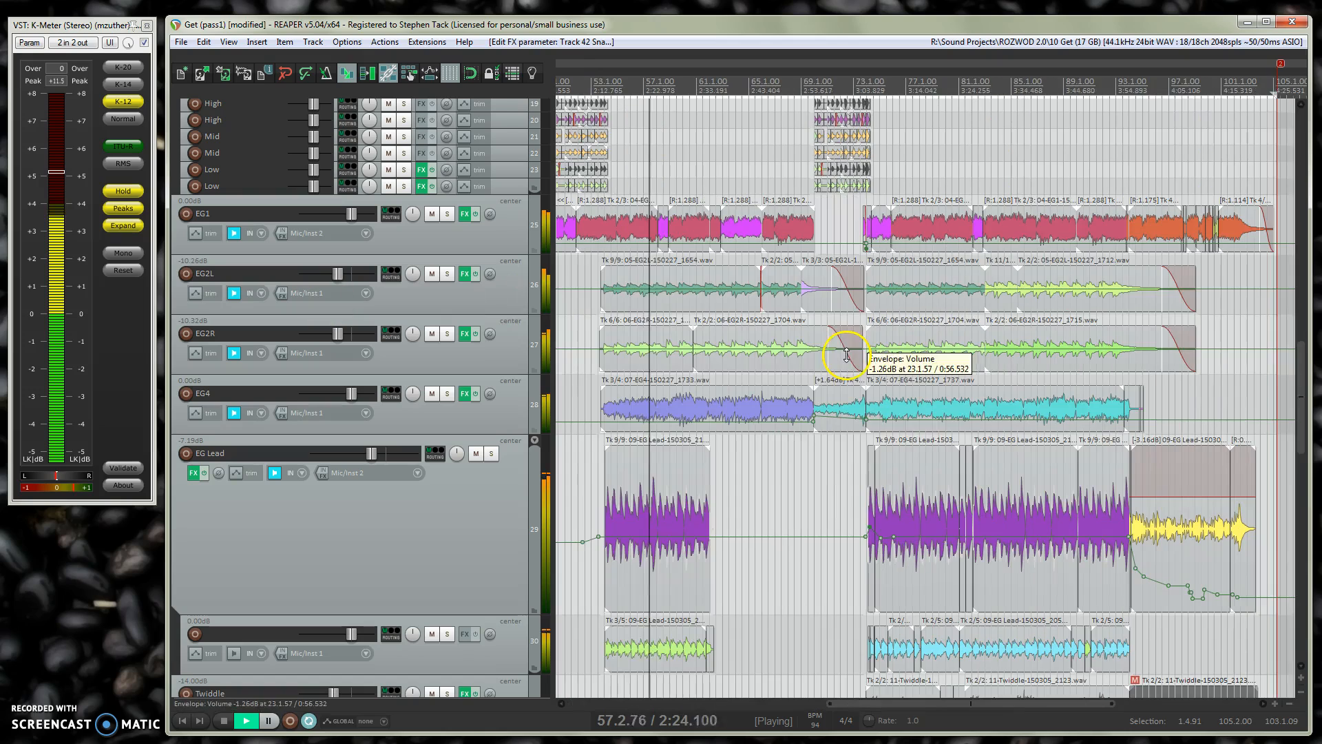
left_click(448, 273)
left_click(448, 333)
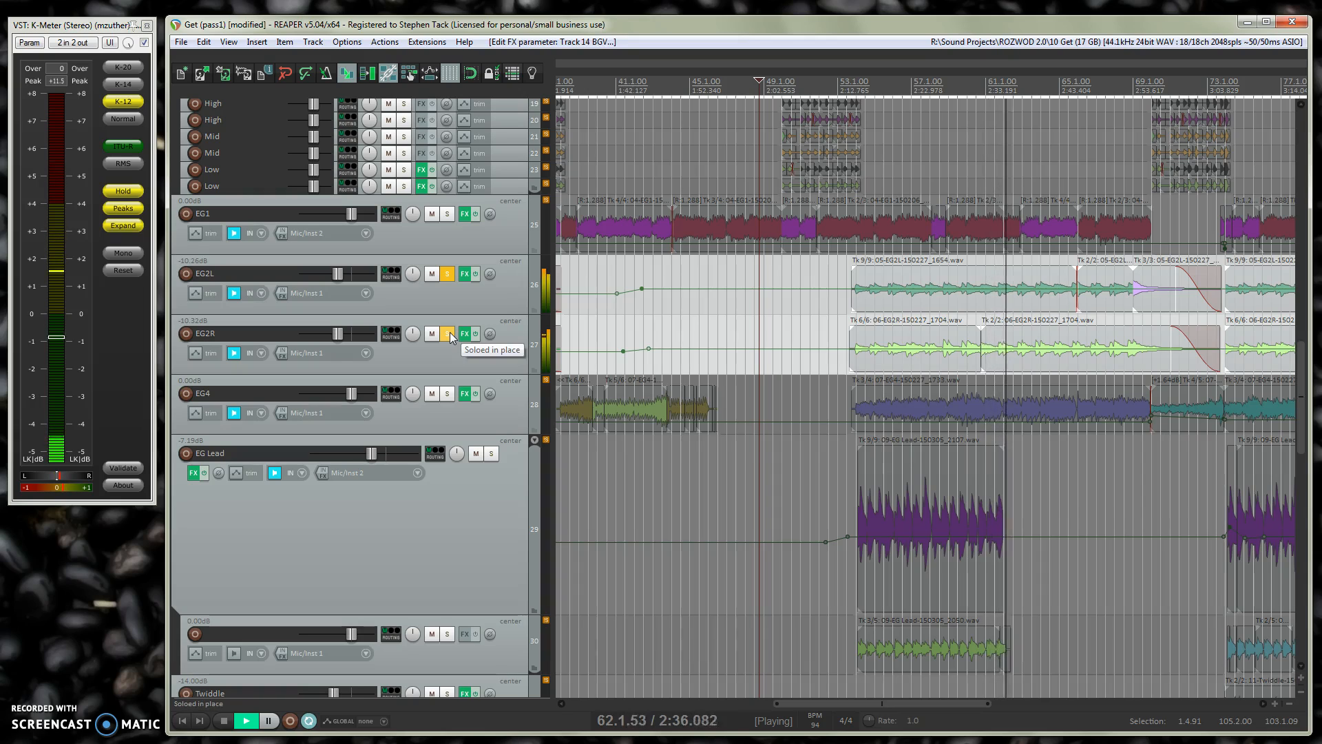
Step: Add the EG4 and EG1 guitar tracks to the solo during playback
left_click(433, 252)
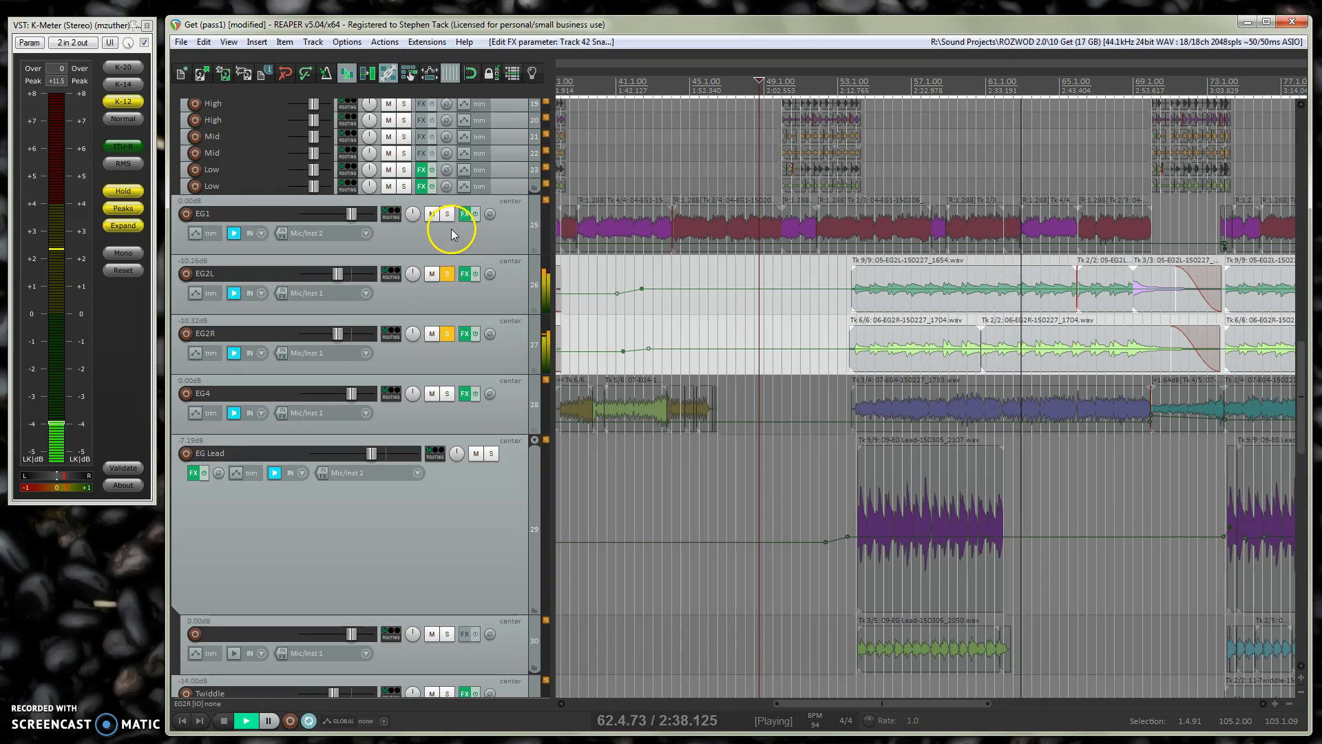
left_click(447, 393)
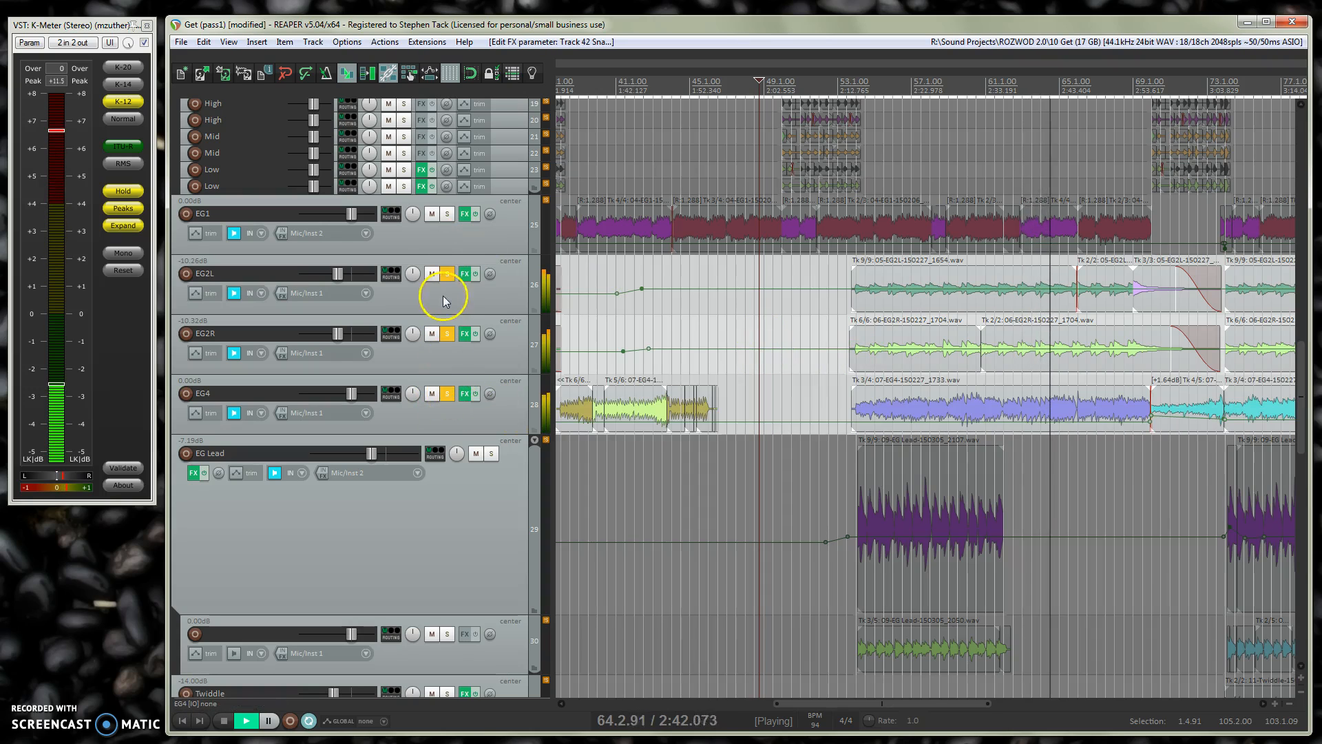
left_click(446, 214)
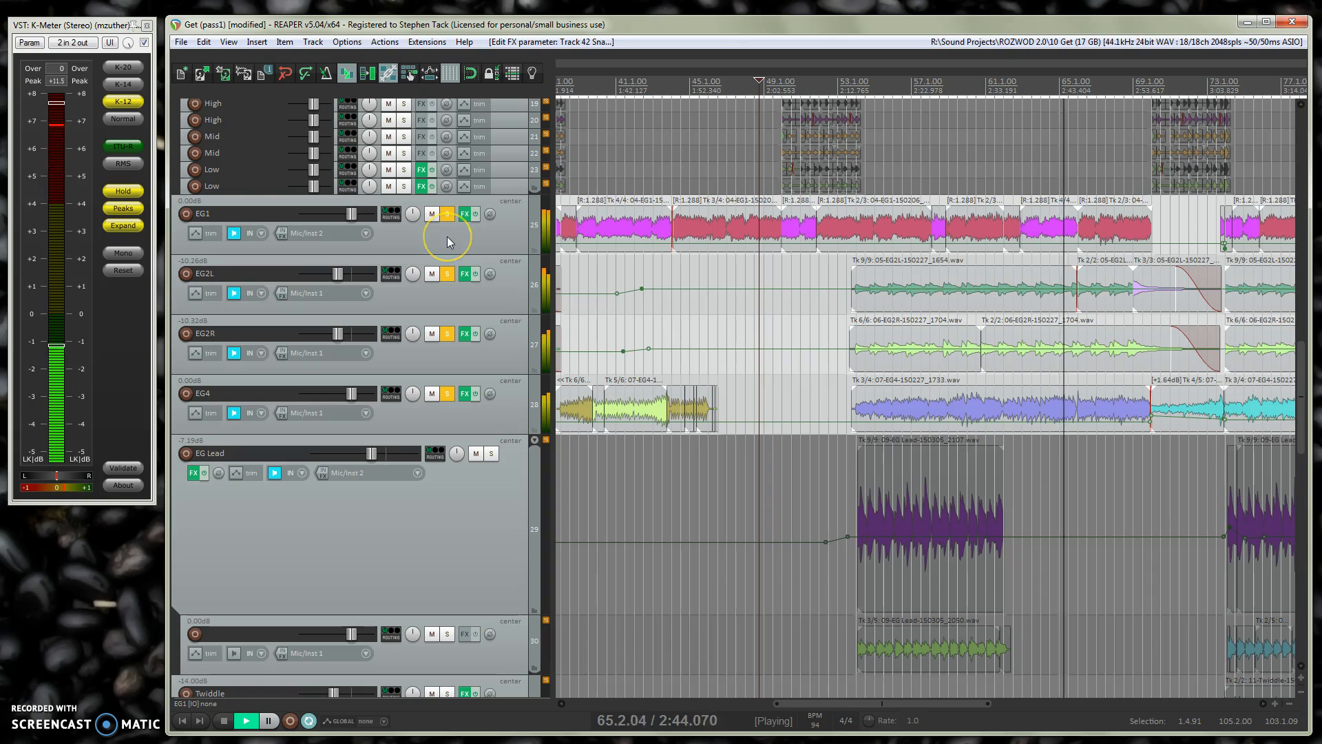
Step: Play the soloed guitars from around bar 39, compare them with and without EG1, and clear all solos
scroll(745, 394, "down", 5)
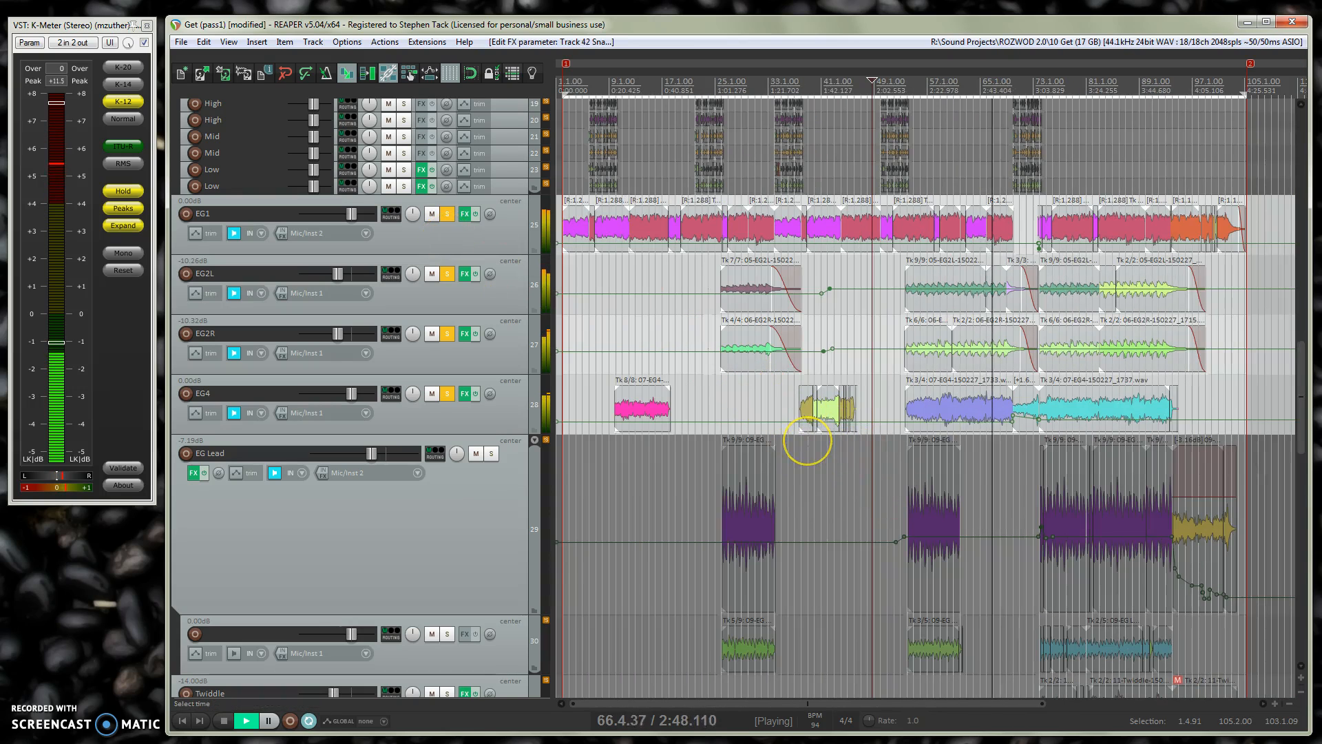
left_click(807, 440)
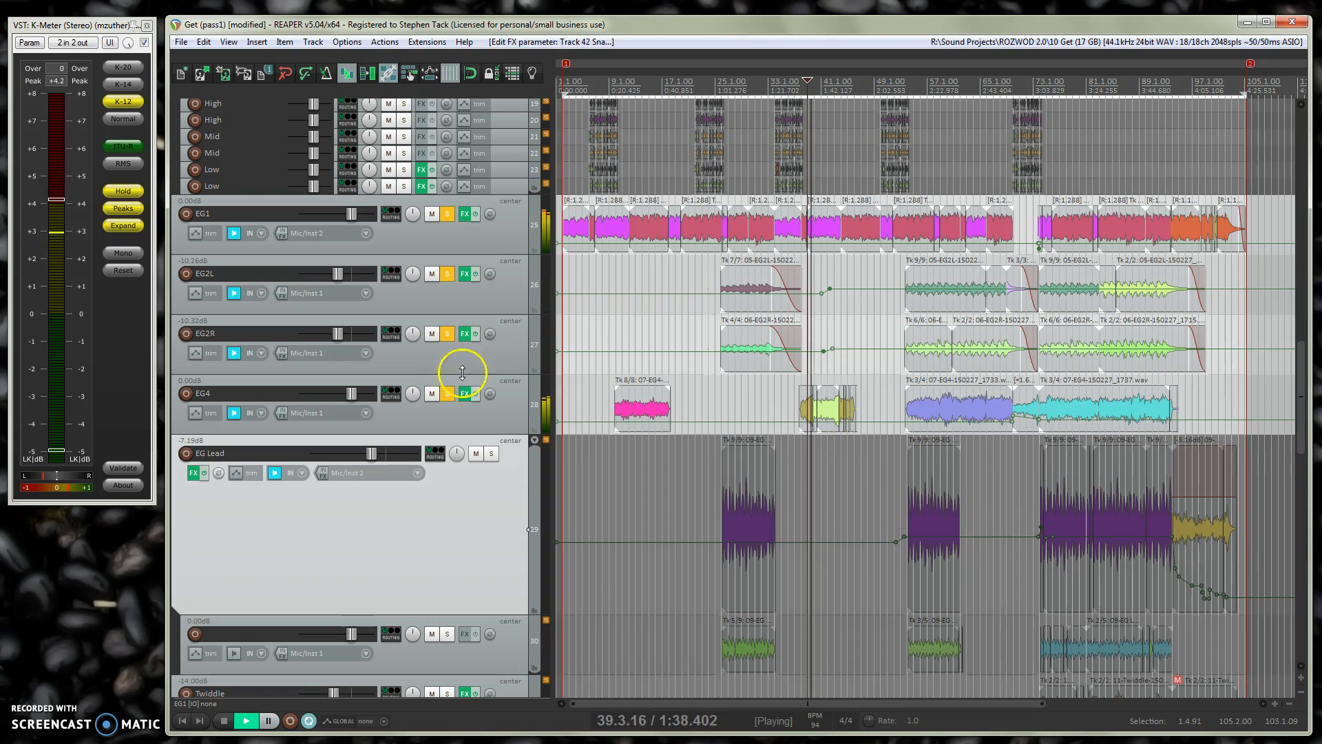
left_click(447, 214)
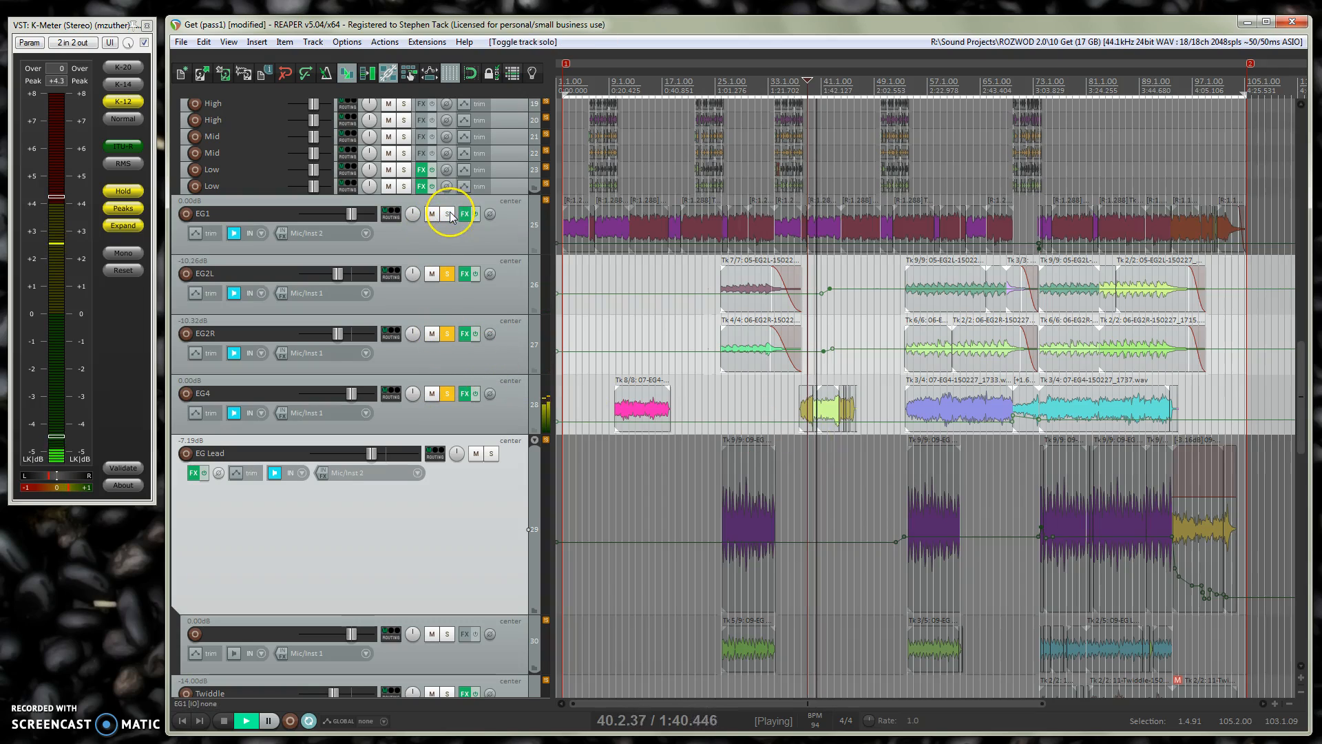
left_click(448, 214)
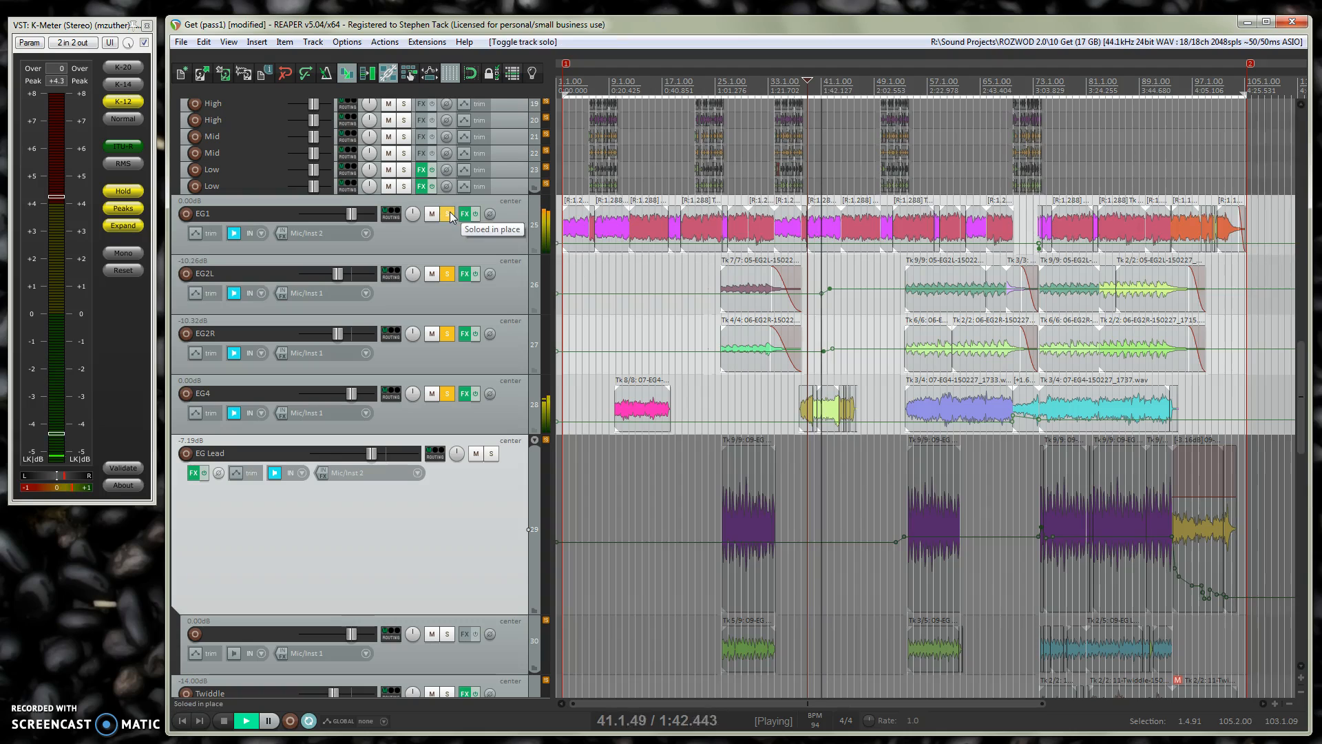
left_click(448, 215, "ctrl")
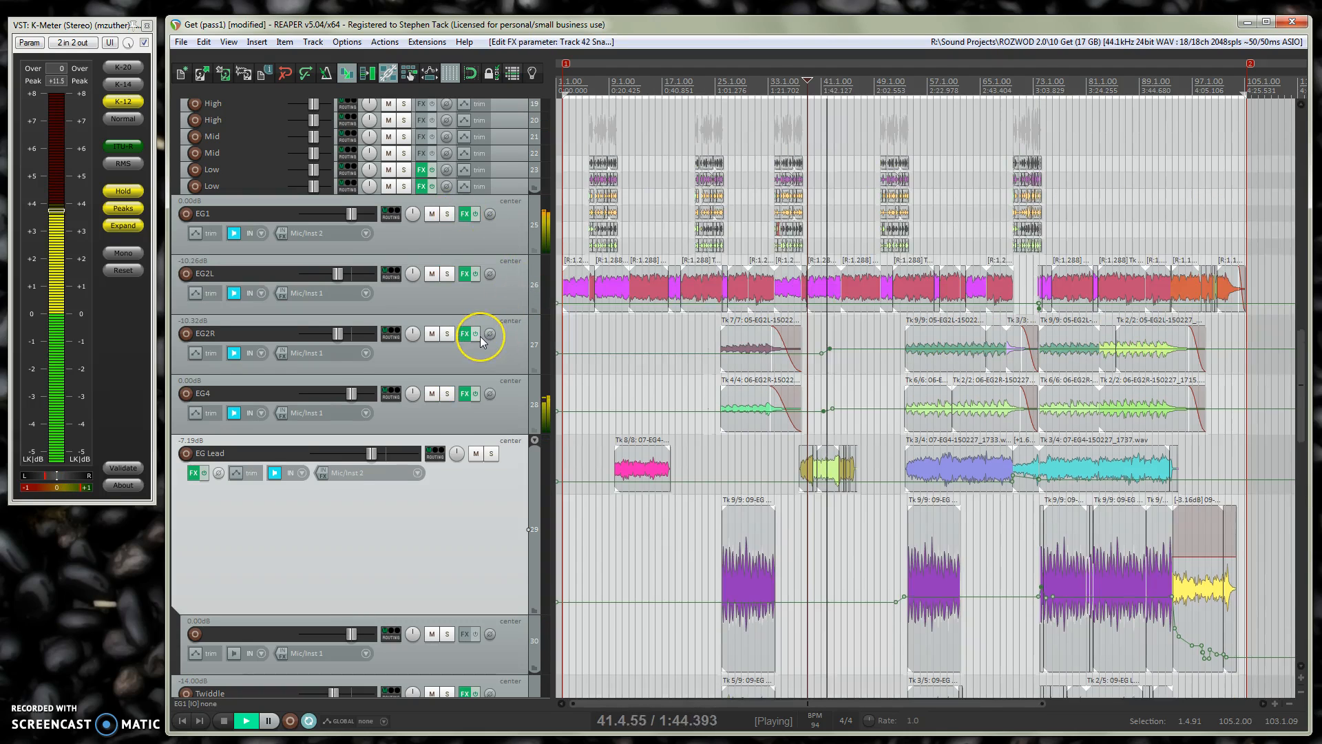
Step: Solo the Ohs folder track and play its first phrase from around bar 6, then unsolo it and stop playback
scroll(494, 338, "up", 4)
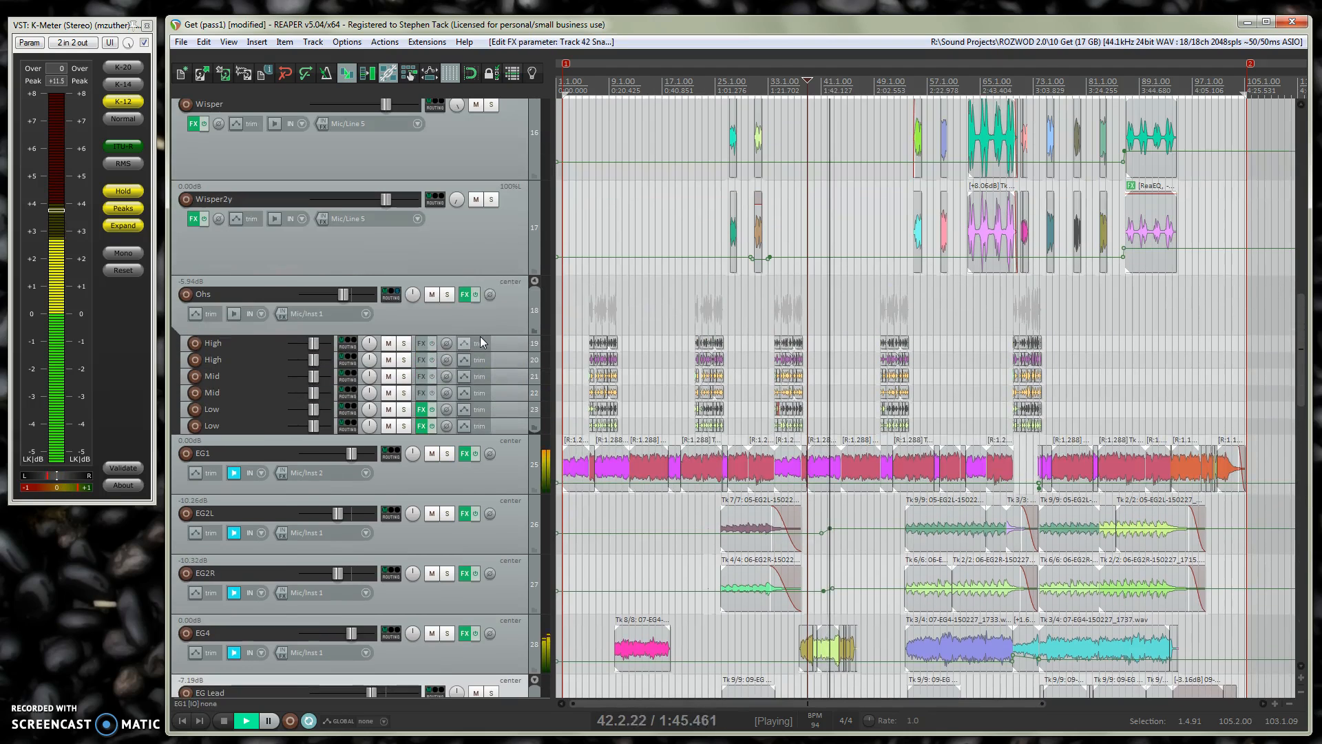
left_click(590, 318)
left_click(448, 294)
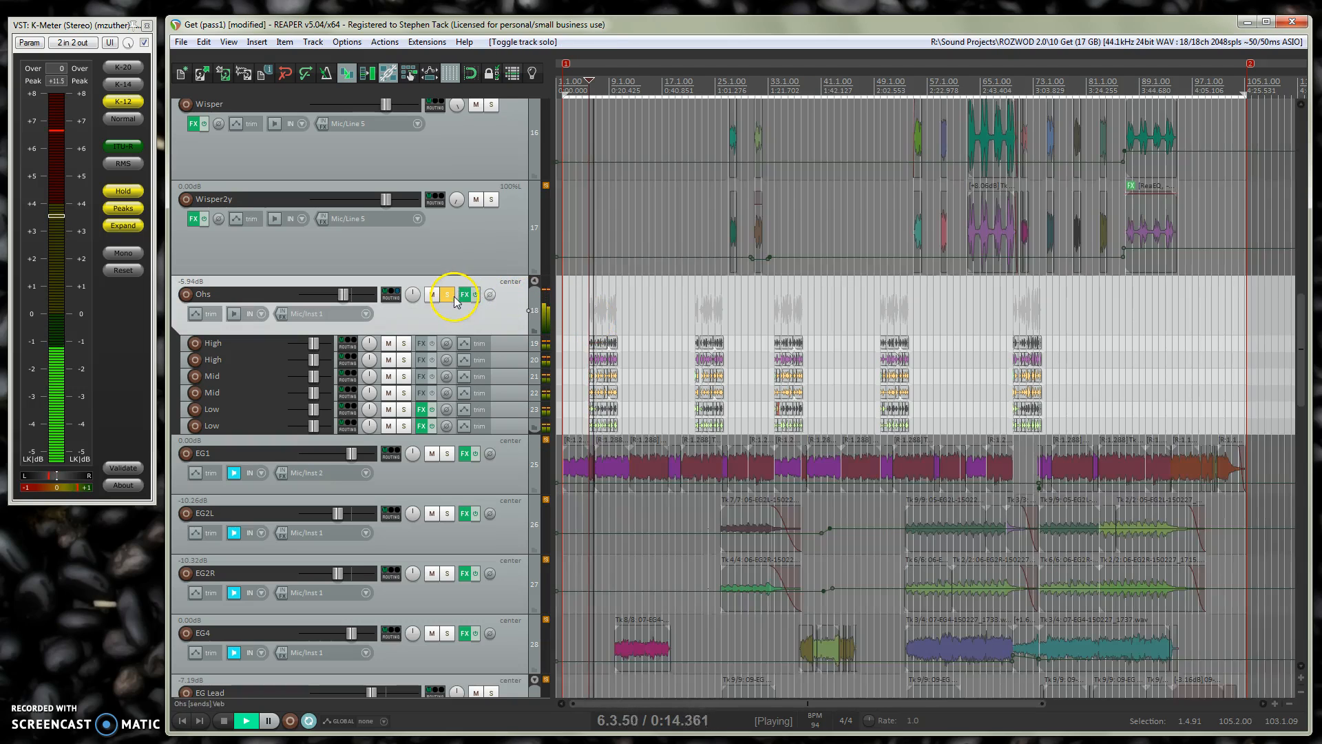
scroll(761, 347, "up", 5)
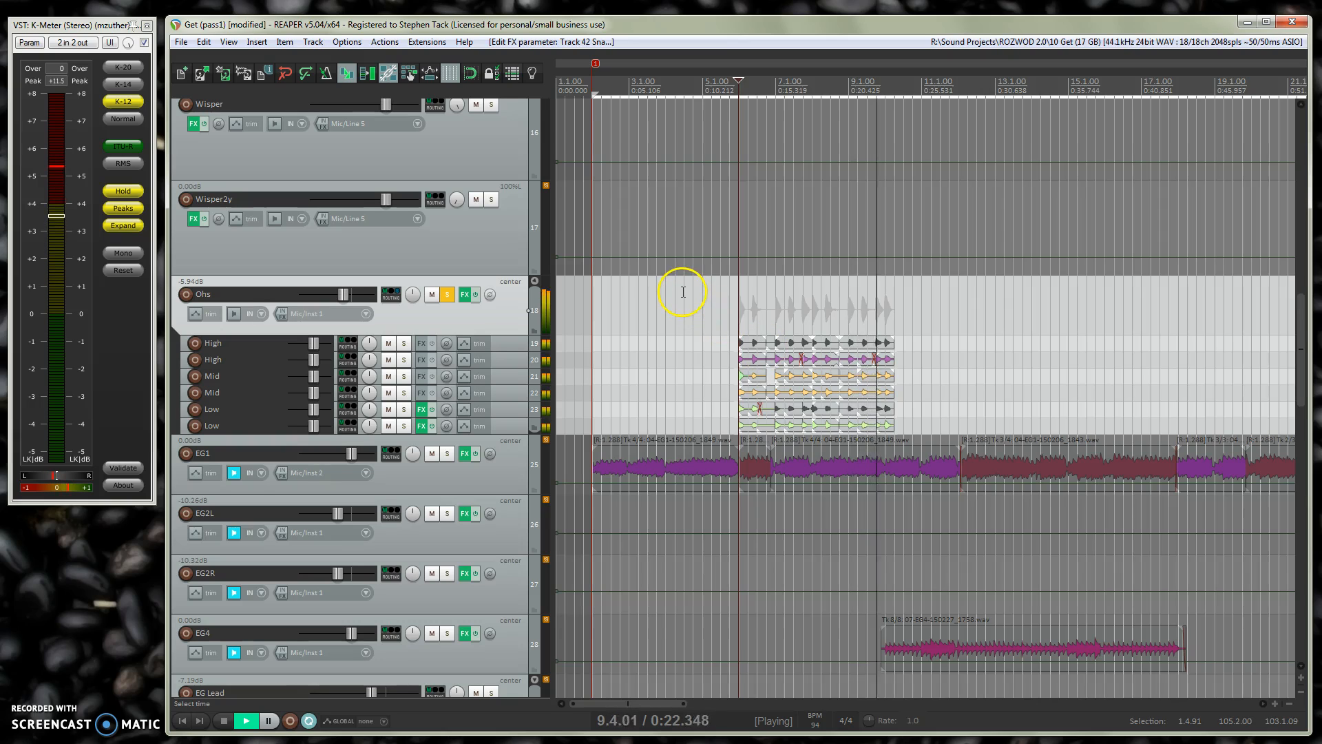
left_click(451, 301)
key("space")
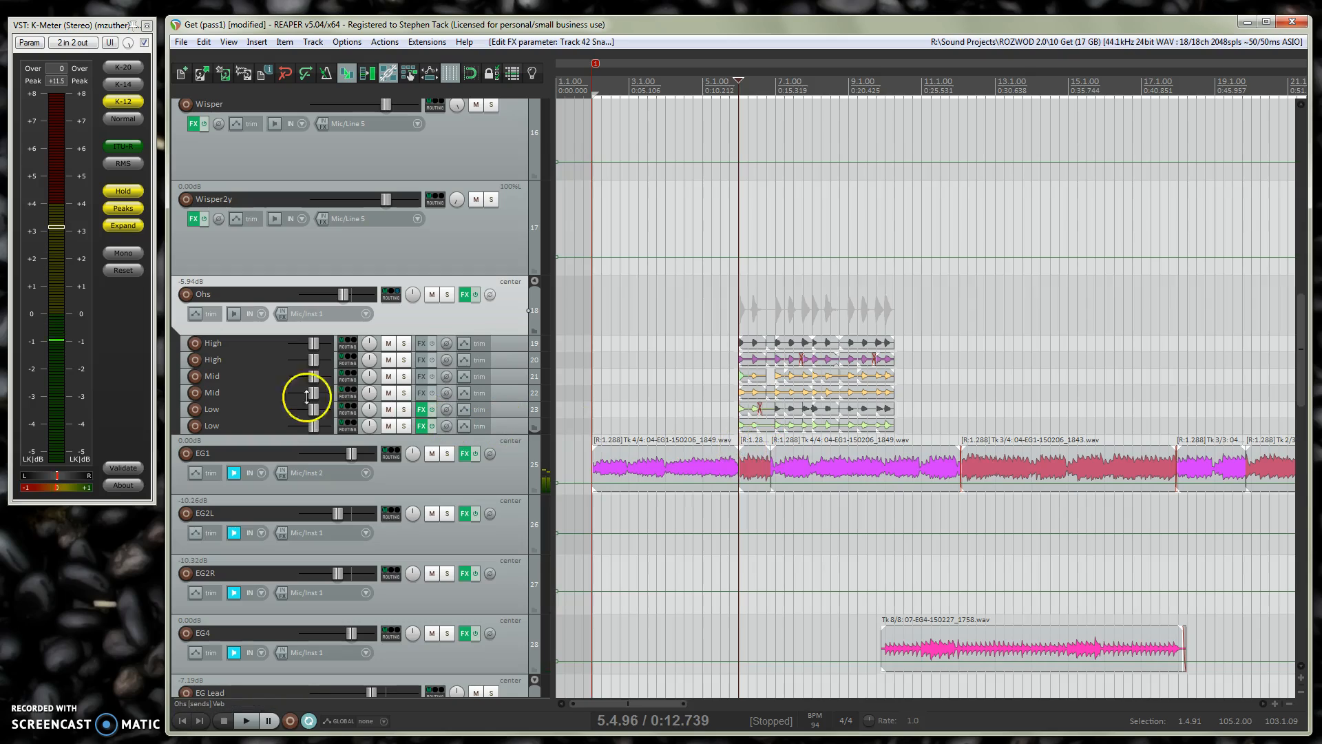
Step: Solo the BGV and Voc High Float vocal tracks
scroll(964, 482, "down", 6)
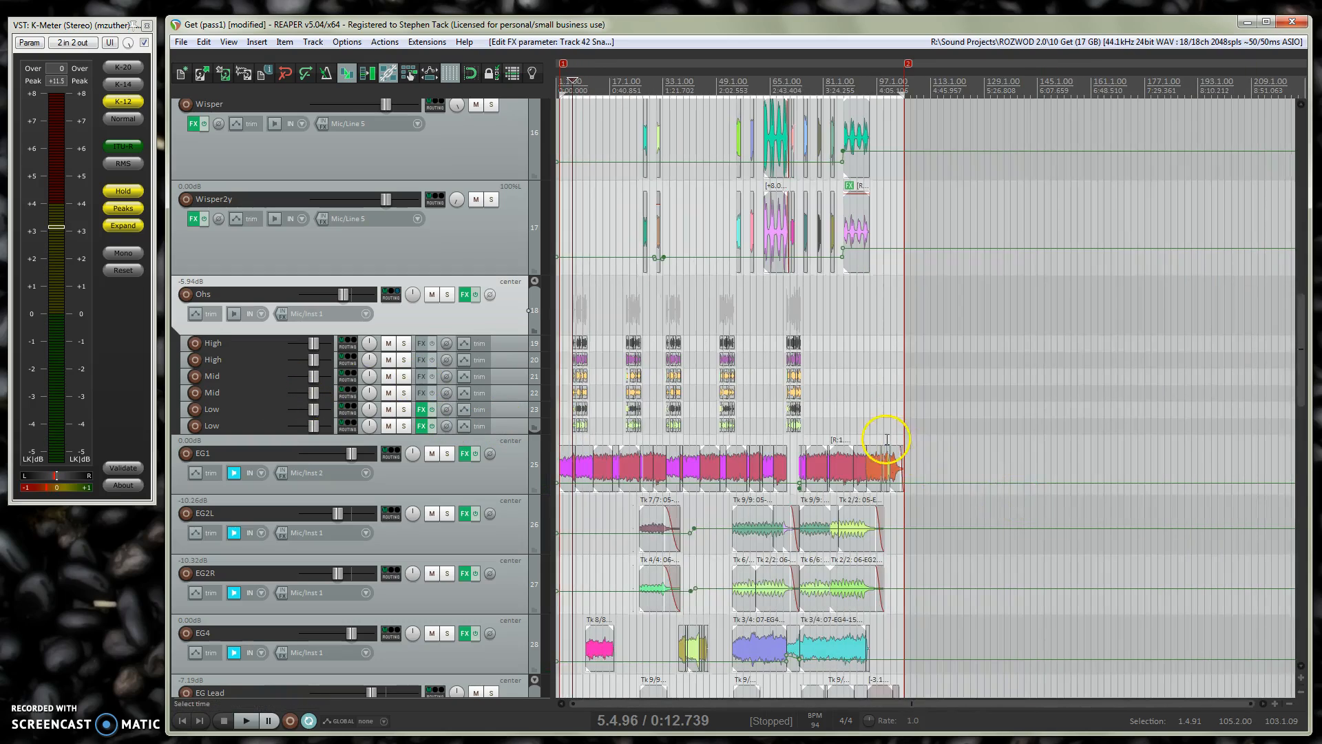
scroll(887, 438, "up", 3)
scroll(314, 392, "up", 8)
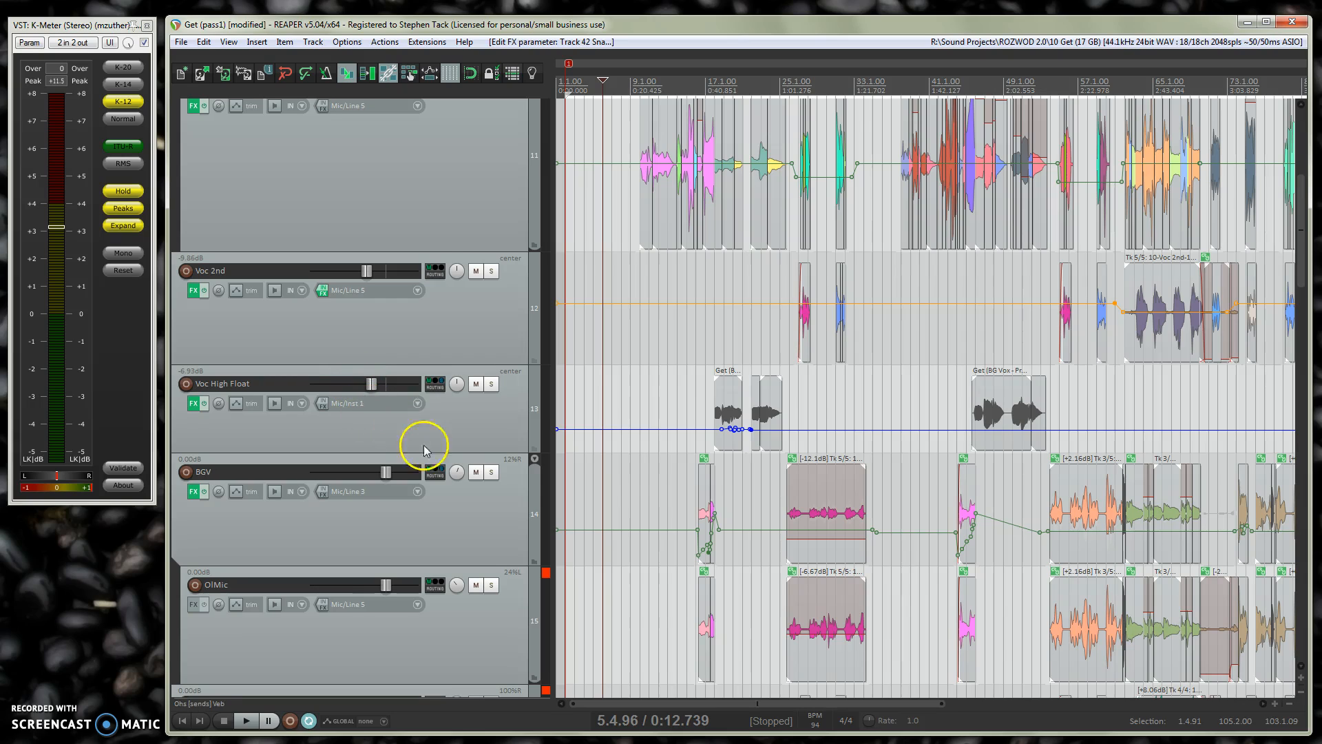
left_click(491, 471)
left_click(1020, 454)
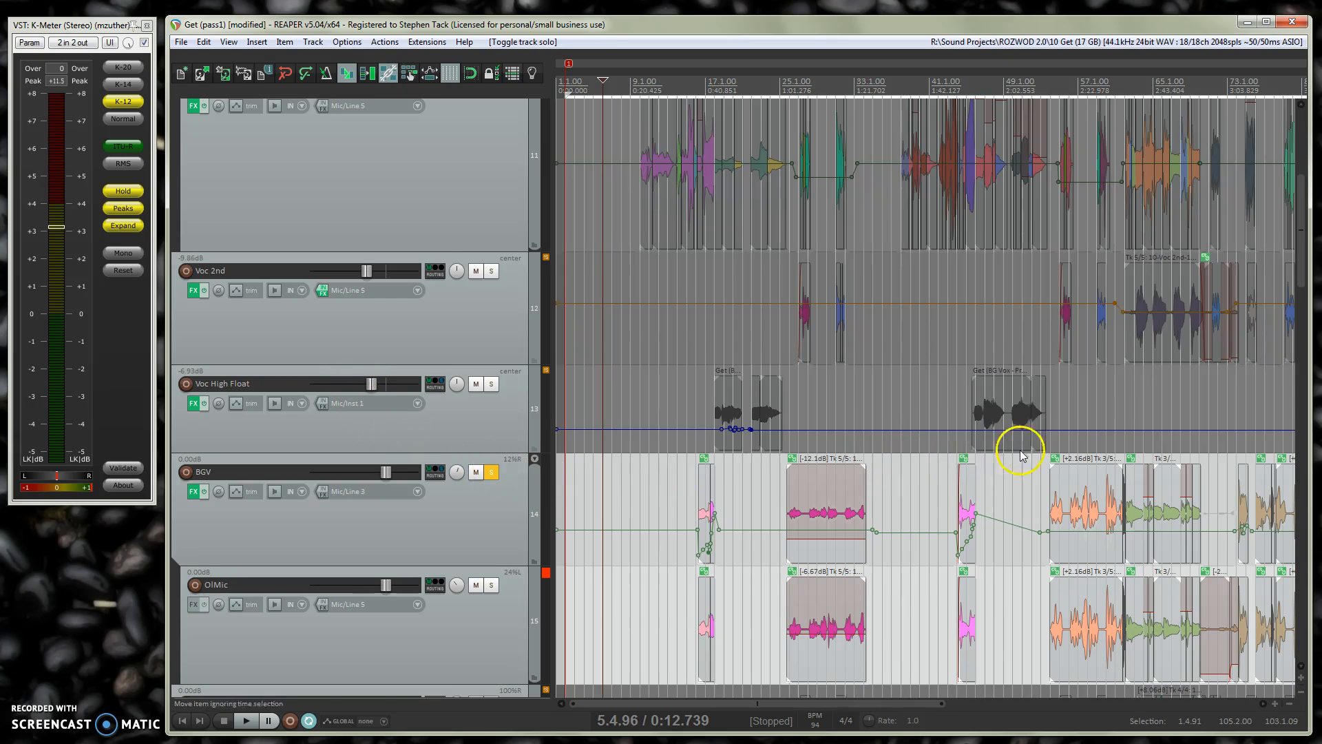
left_click(491, 385)
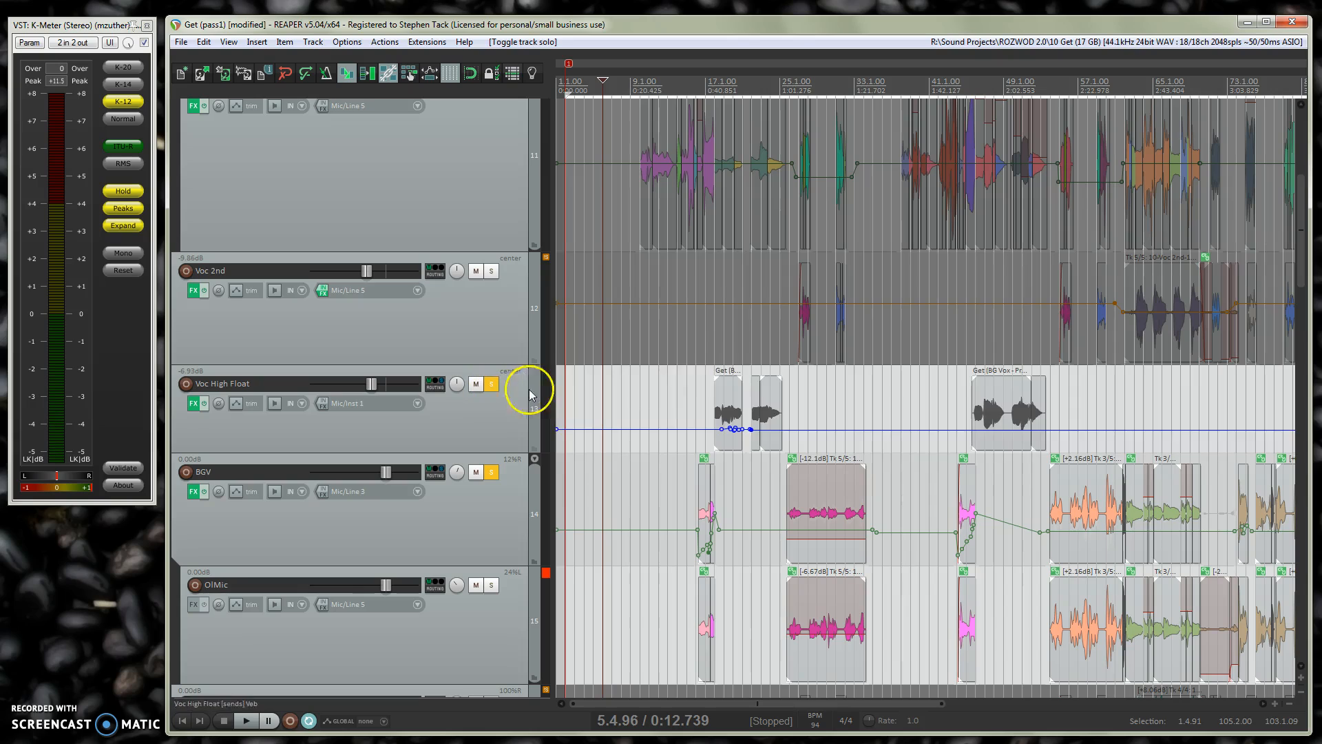
Step: Unsolo BGV and play Voc High Float alone from around bar 18.4
left_click(722, 363)
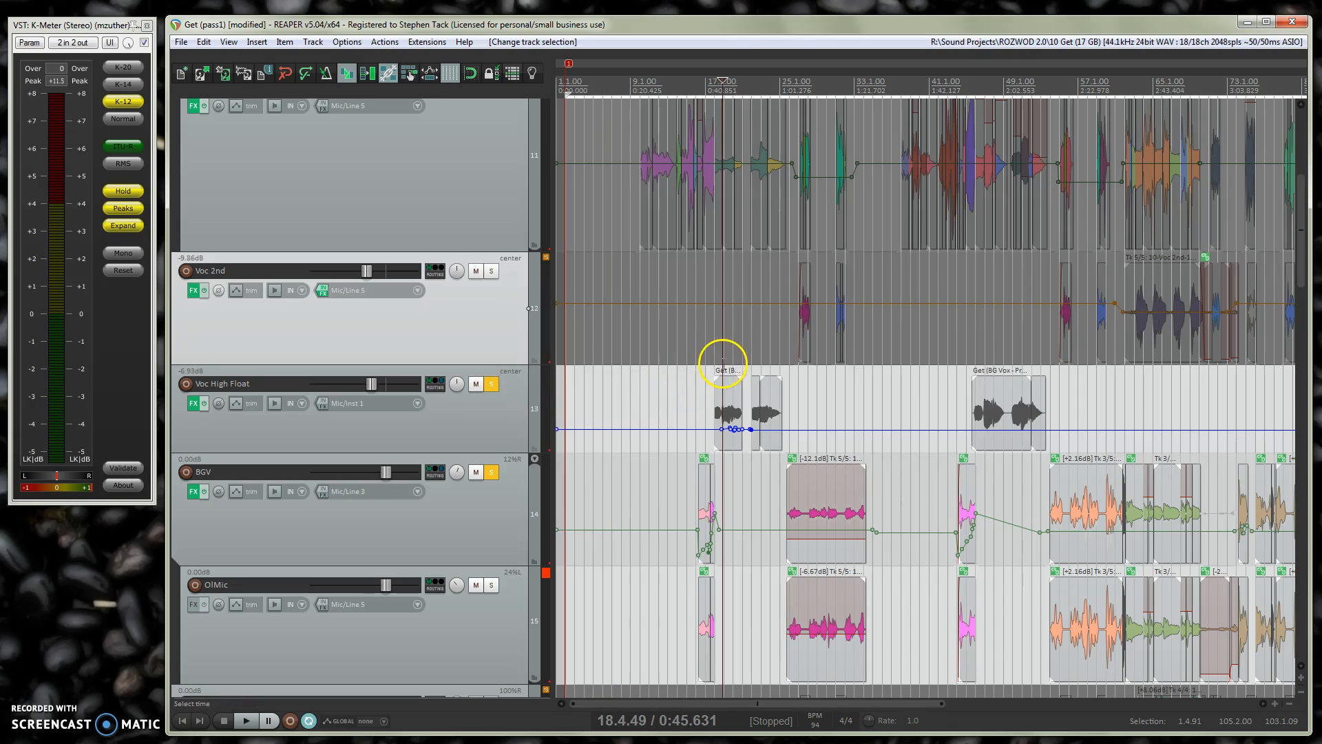
left_click(491, 472)
key("space")
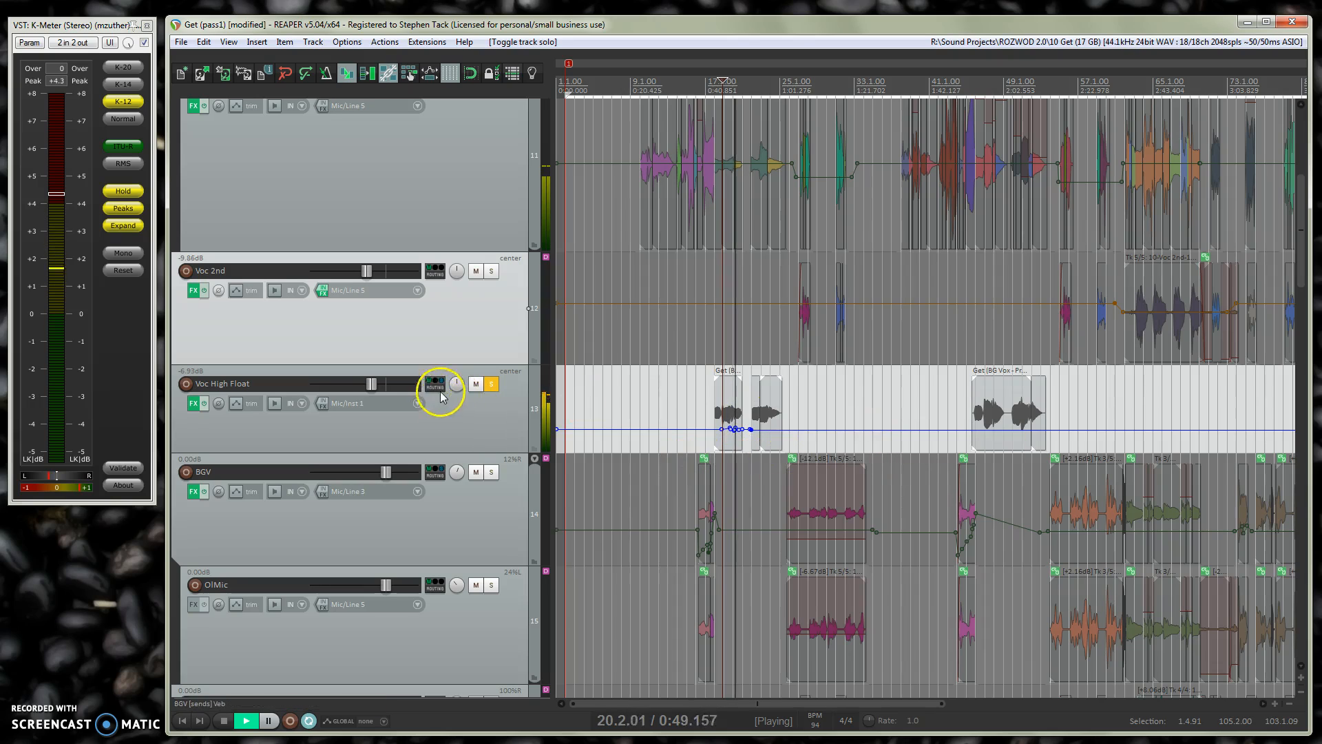
Step: Solo Voc 2nd in place of Voc High Float and play its phrases from around bars 27 and 31
left_click(800, 380)
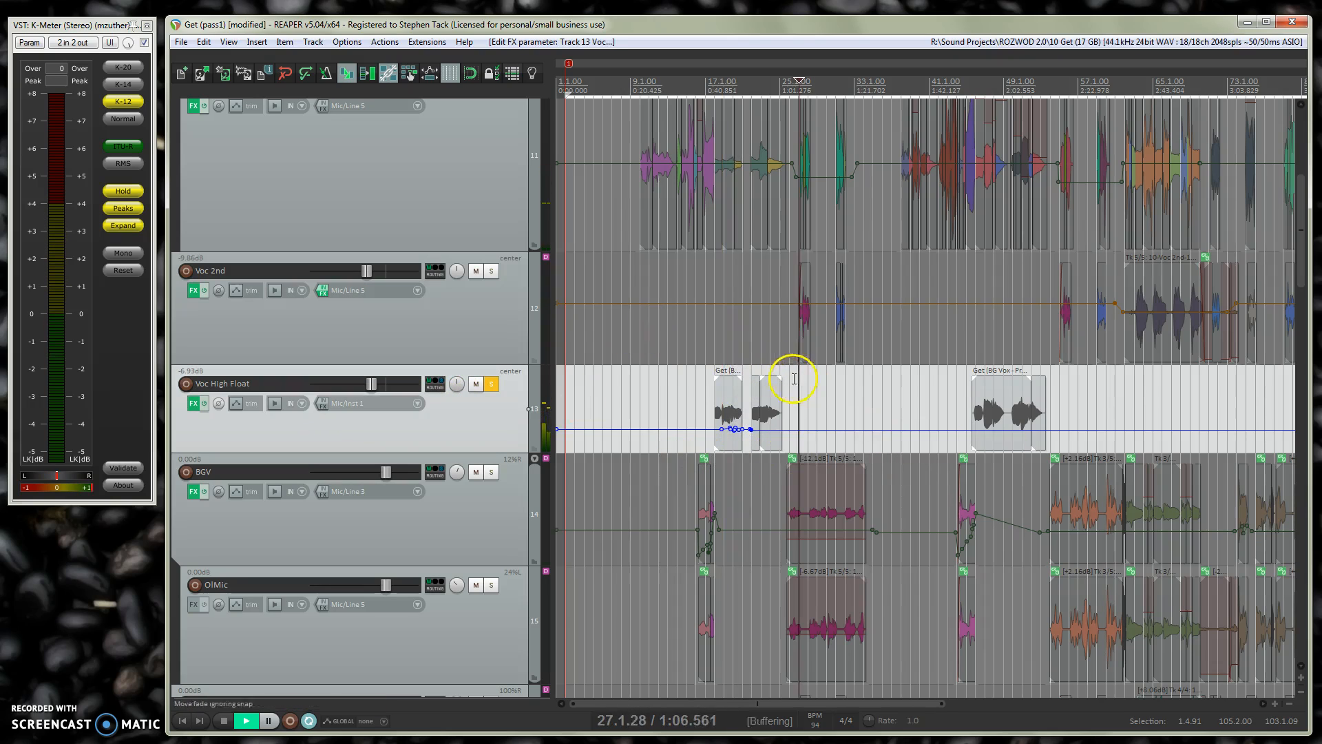
left_click(491, 270)
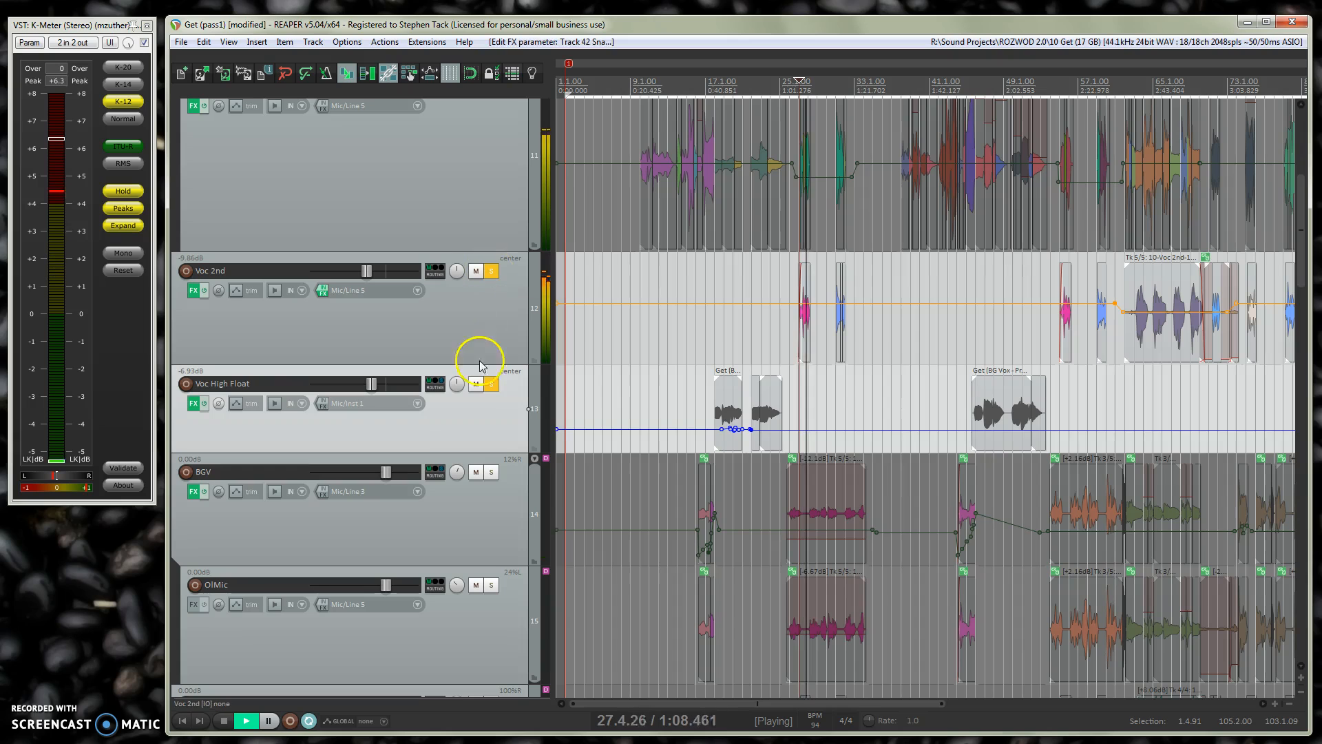
left_click(491, 384)
scroll(840, 360, "up", 5)
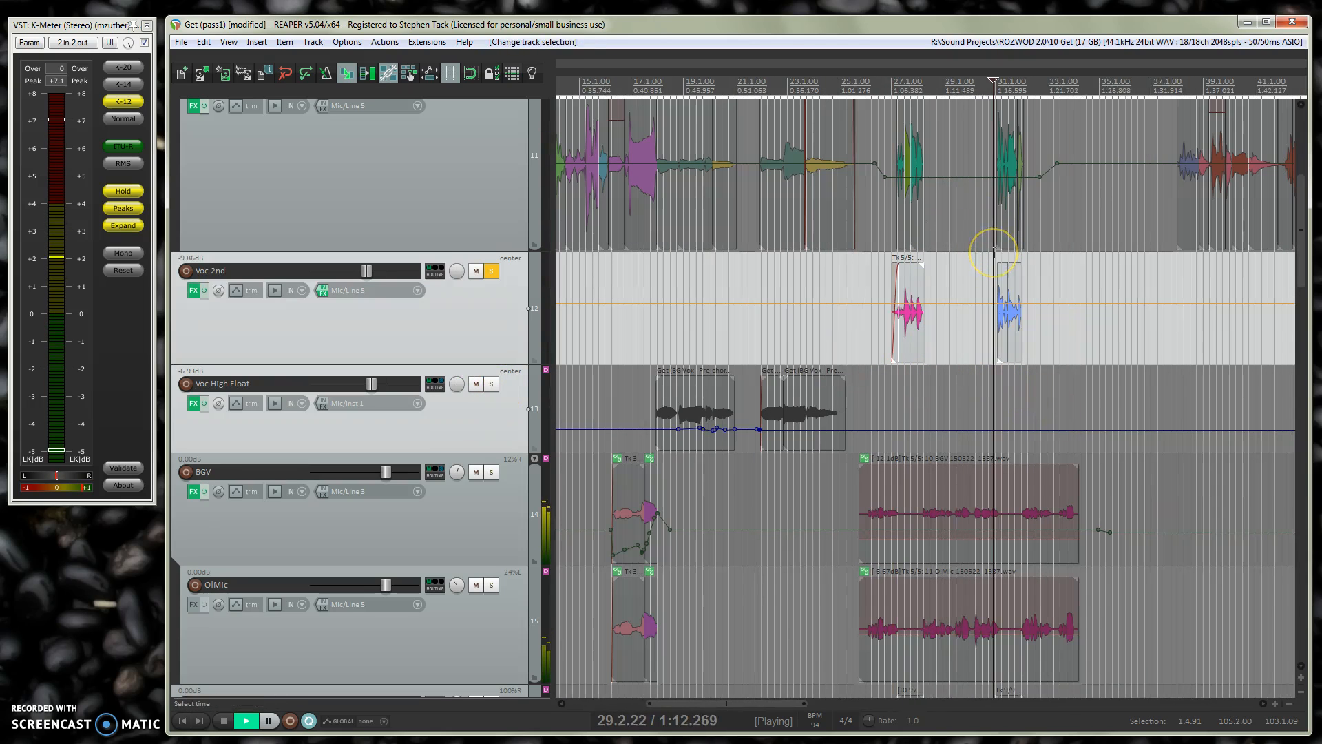
scroll(1051, 362, "down", 2)
scroll(1052, 362, "down", 2)
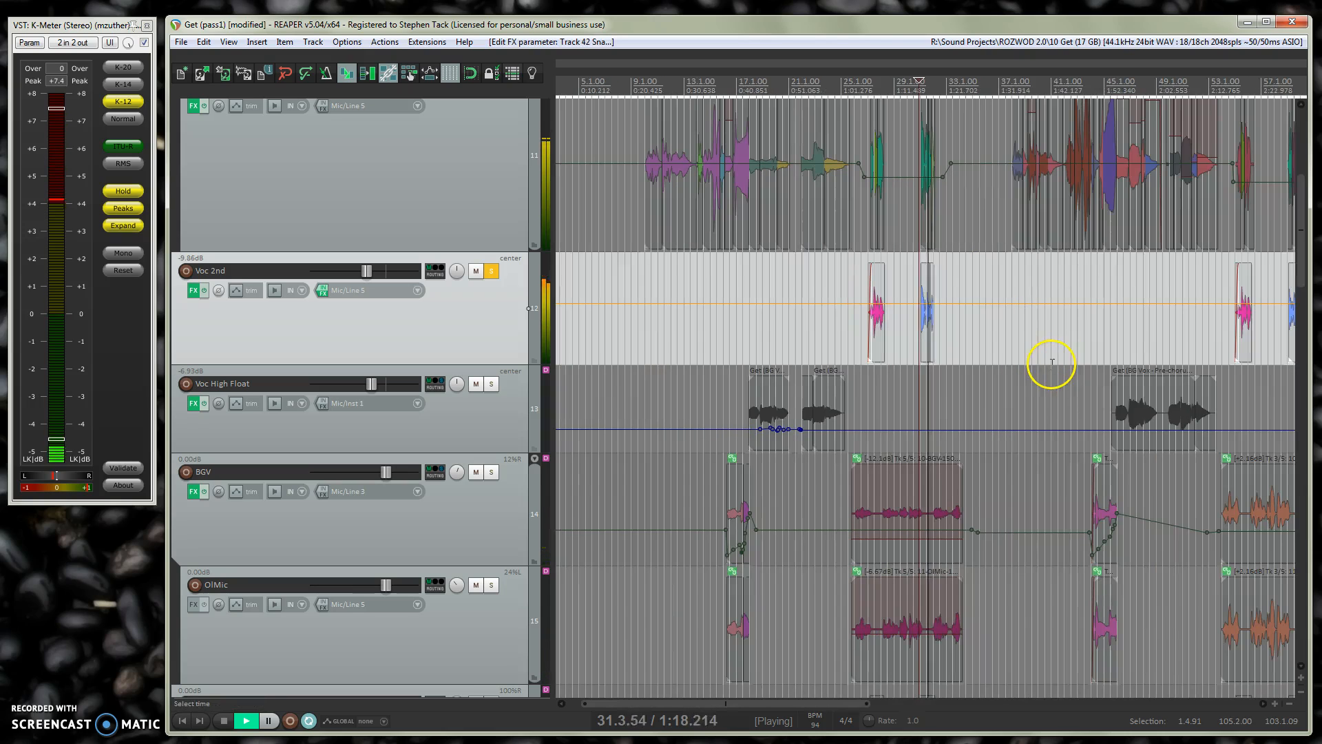
scroll(1052, 362, "down", 2)
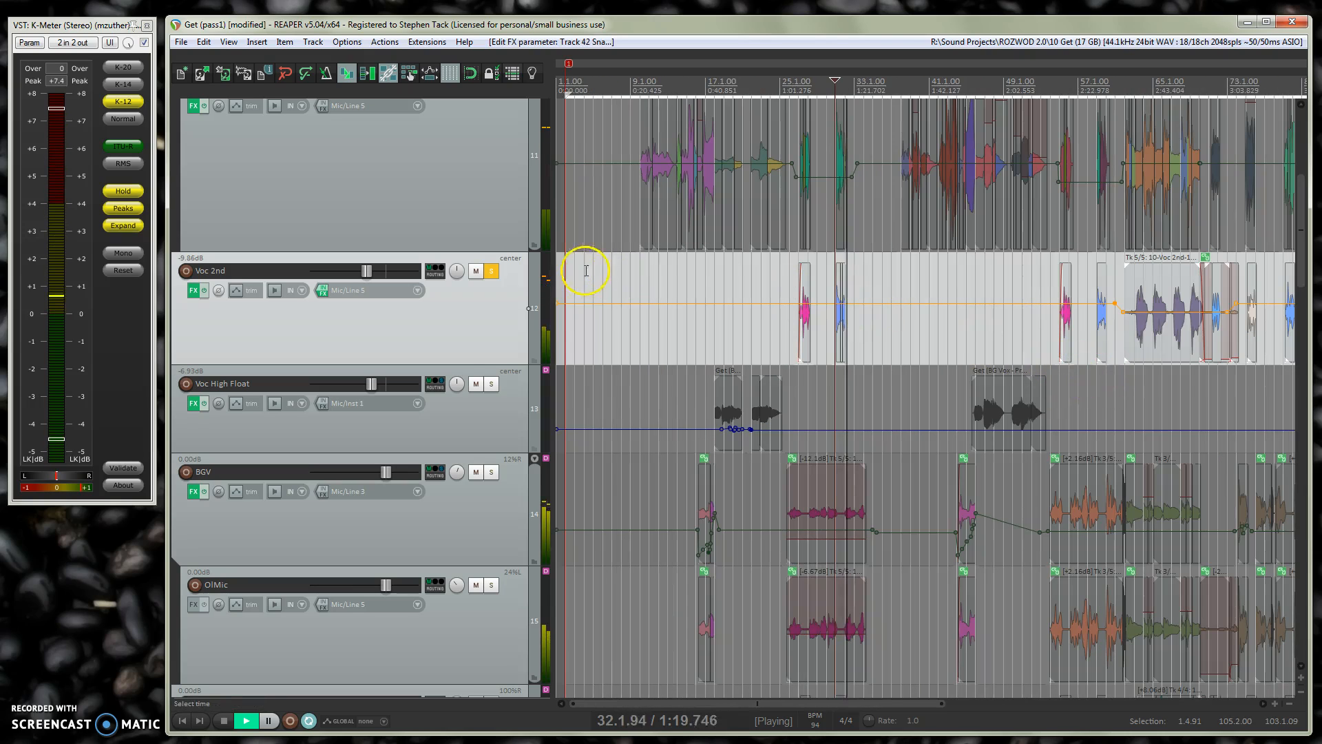
Step: Unsolo Voc 2nd and play its entrance within the full mix from around bar 27
left_click(491, 270)
left_click(797, 390)
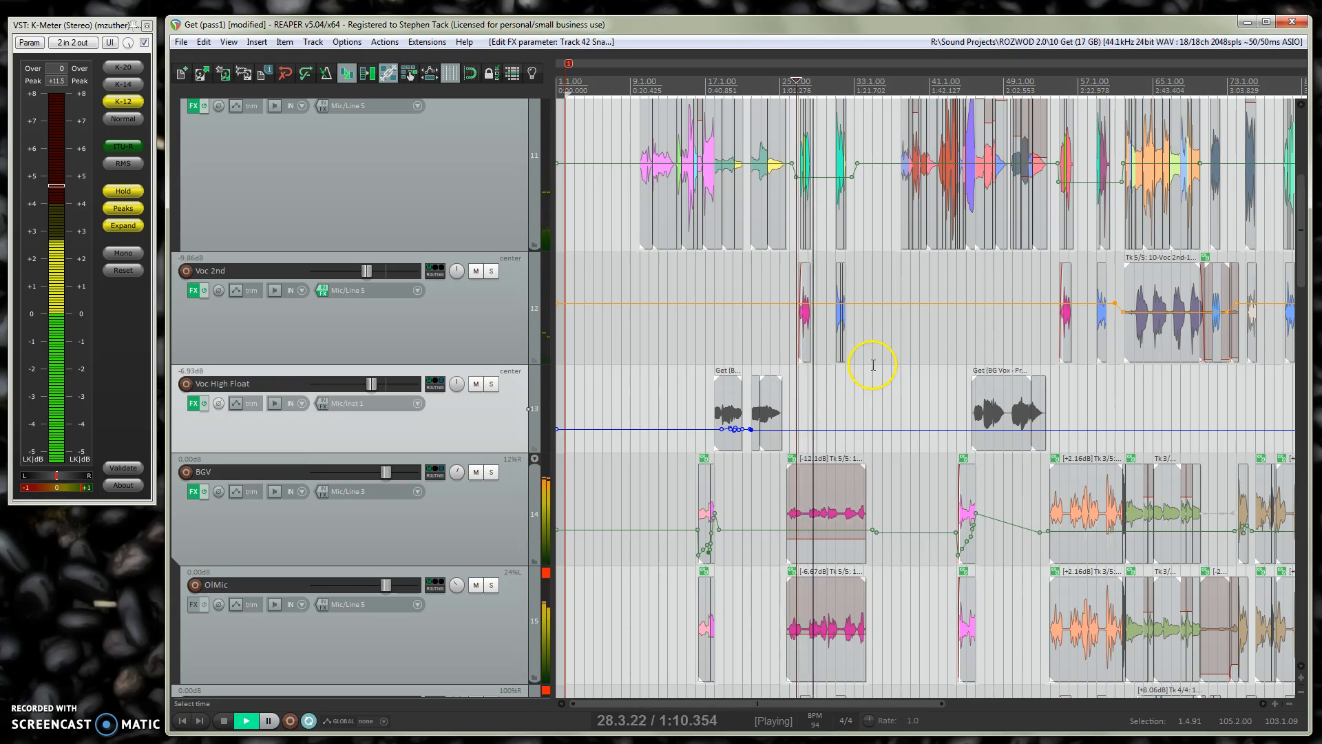
Step: Play the section from around bar 63, briefly soloing Voc 2nd before returning to the full mix
left_click(1136, 374)
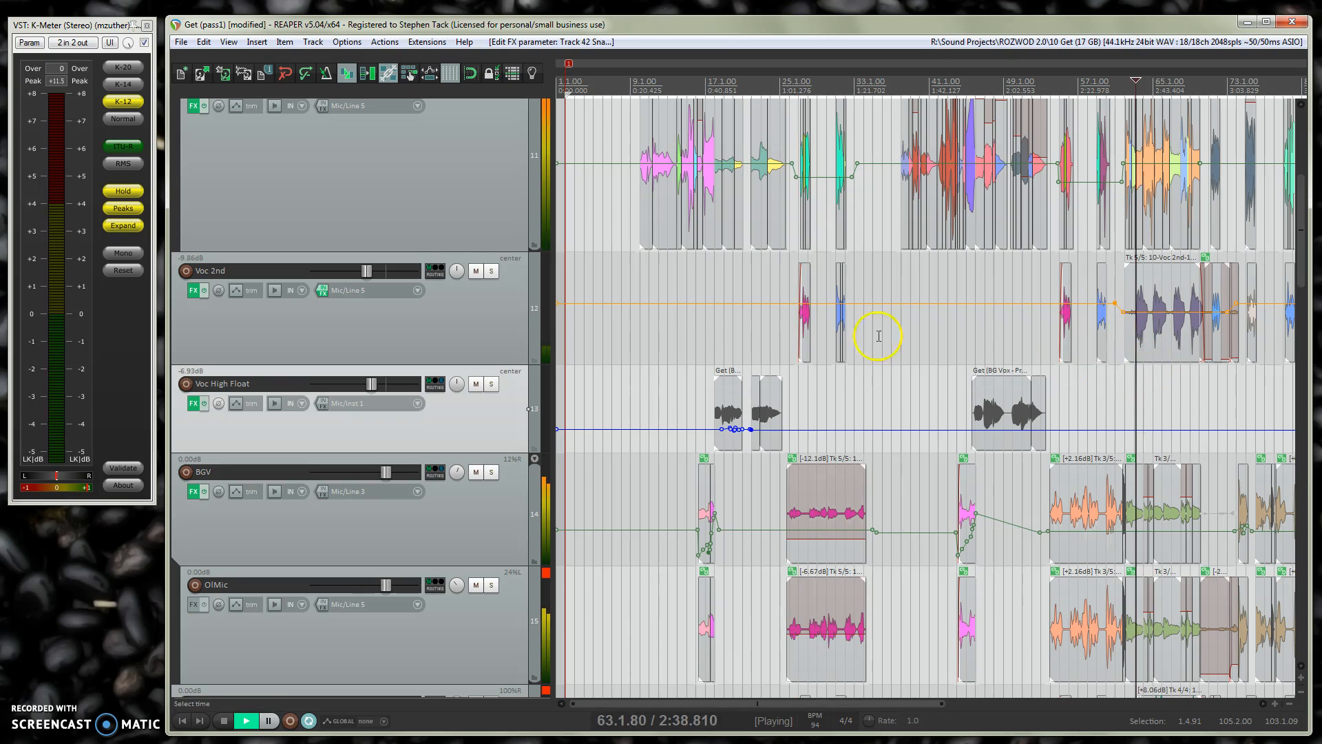
left_click(491, 272)
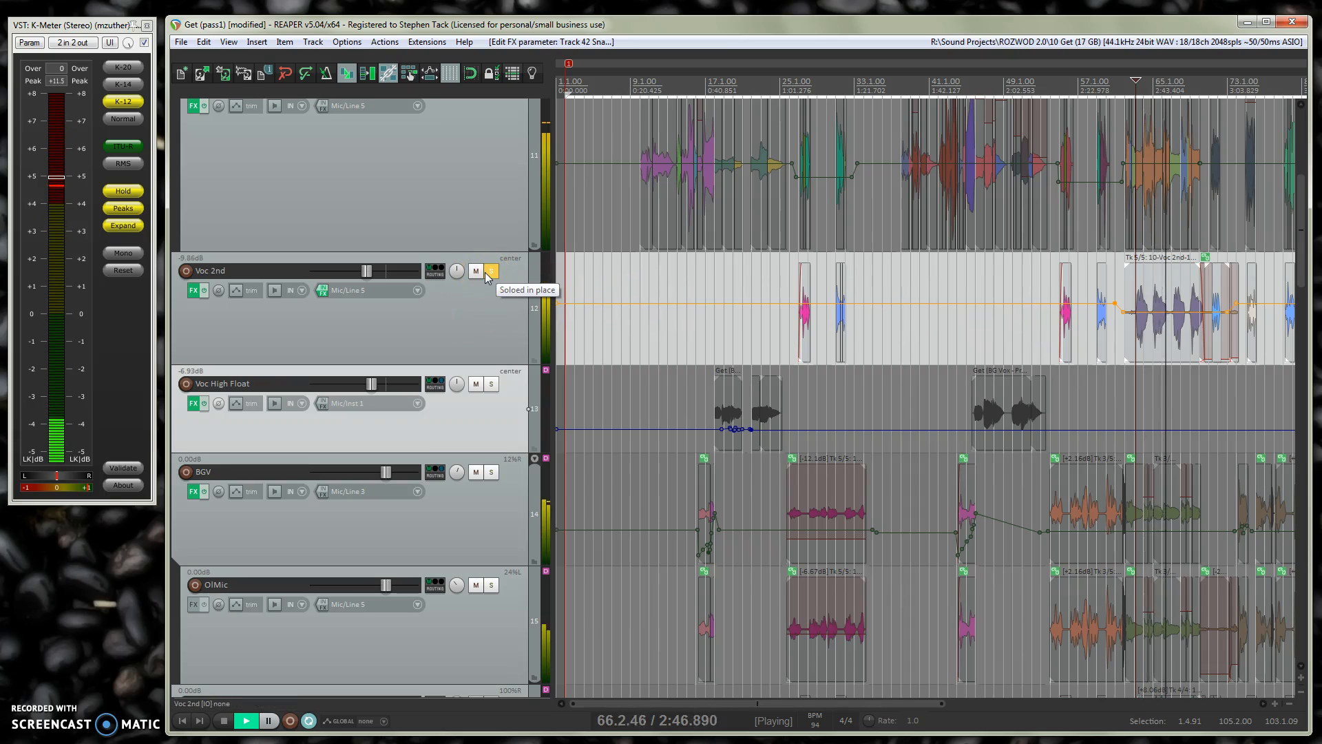
left_click(489, 273)
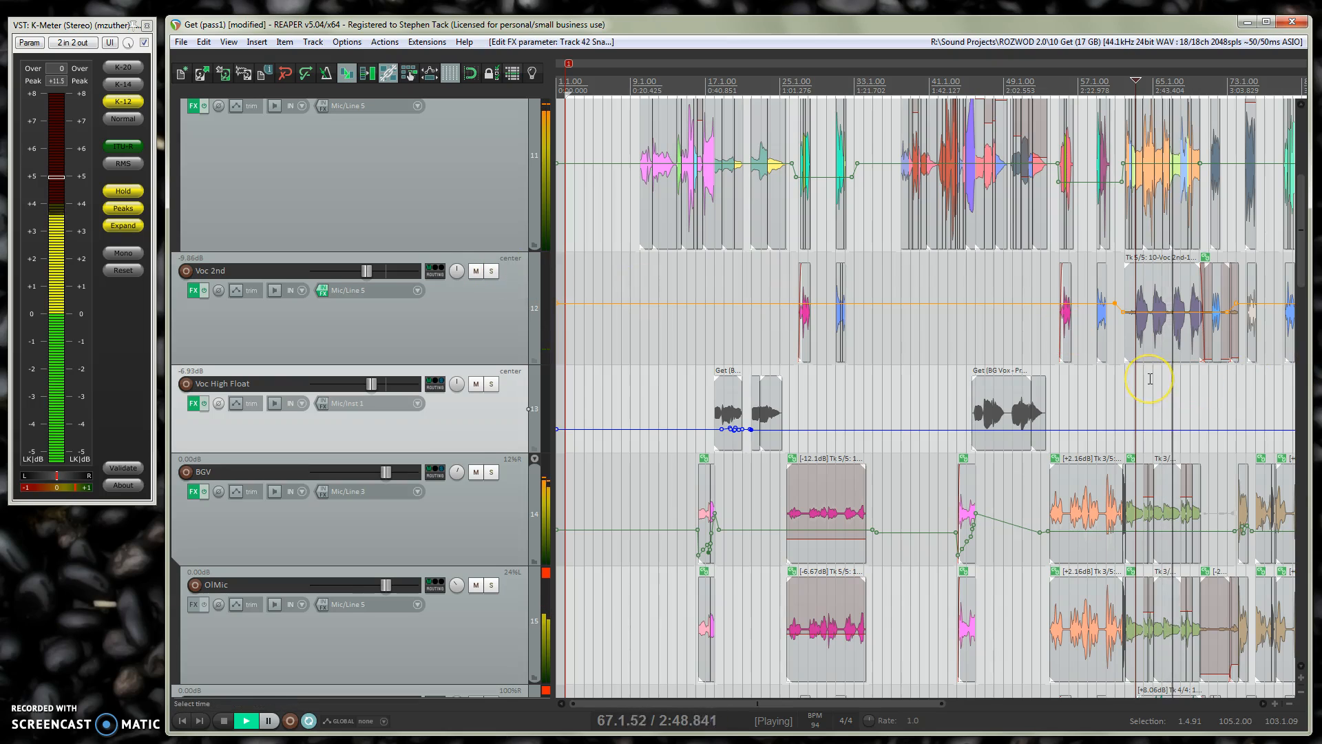
Step: Examine the Voc 2nd, Verse, Voc Lead and master lanes around bars 59 to 75 during playback, then stop
scroll(1150, 379, "up", 5)
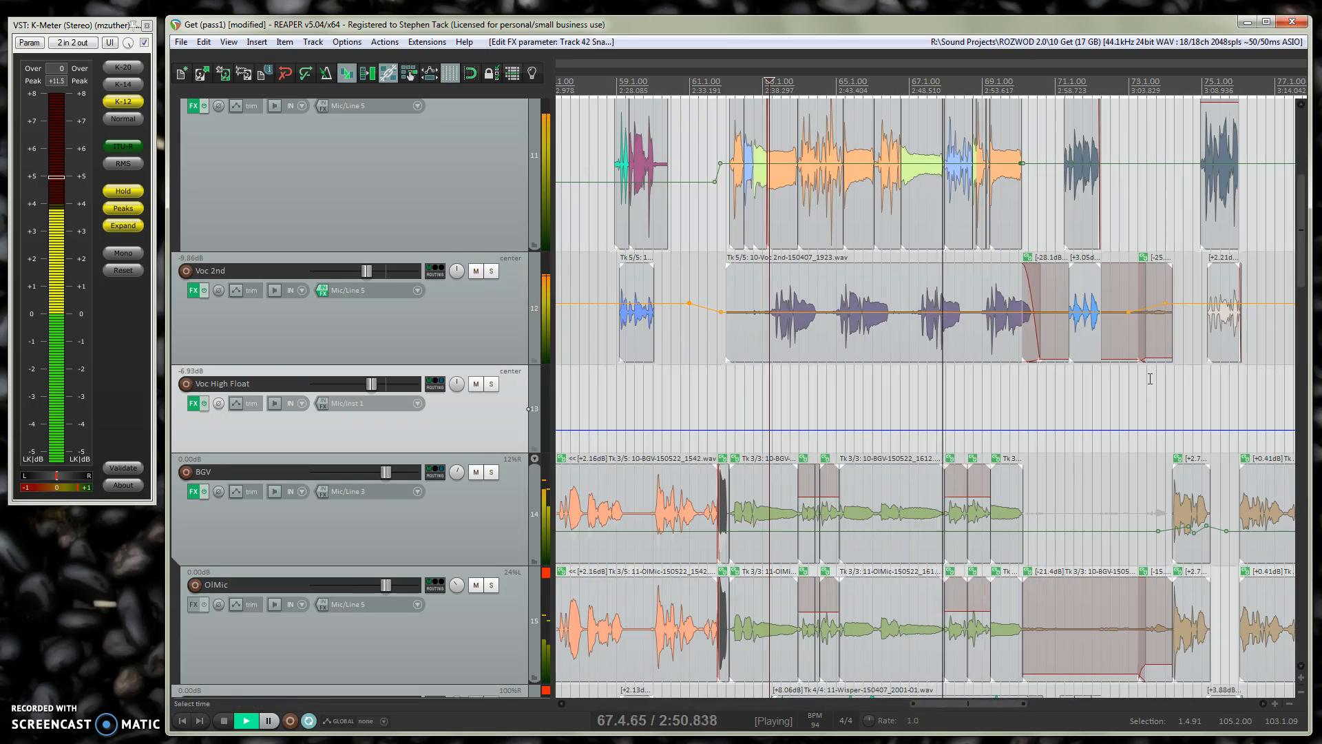
scroll(338, 328, "up", 3)
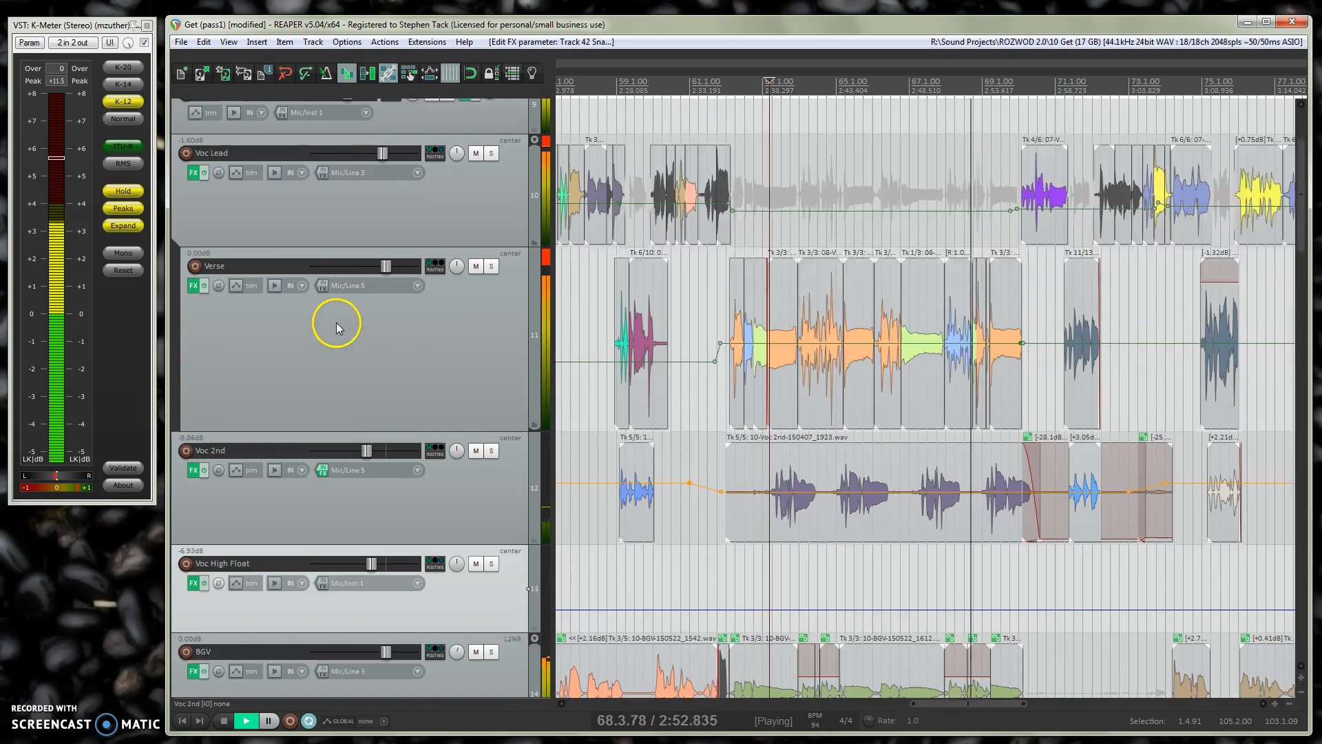
scroll(336, 324, "up", 1)
scroll(385, 322, "up", 1)
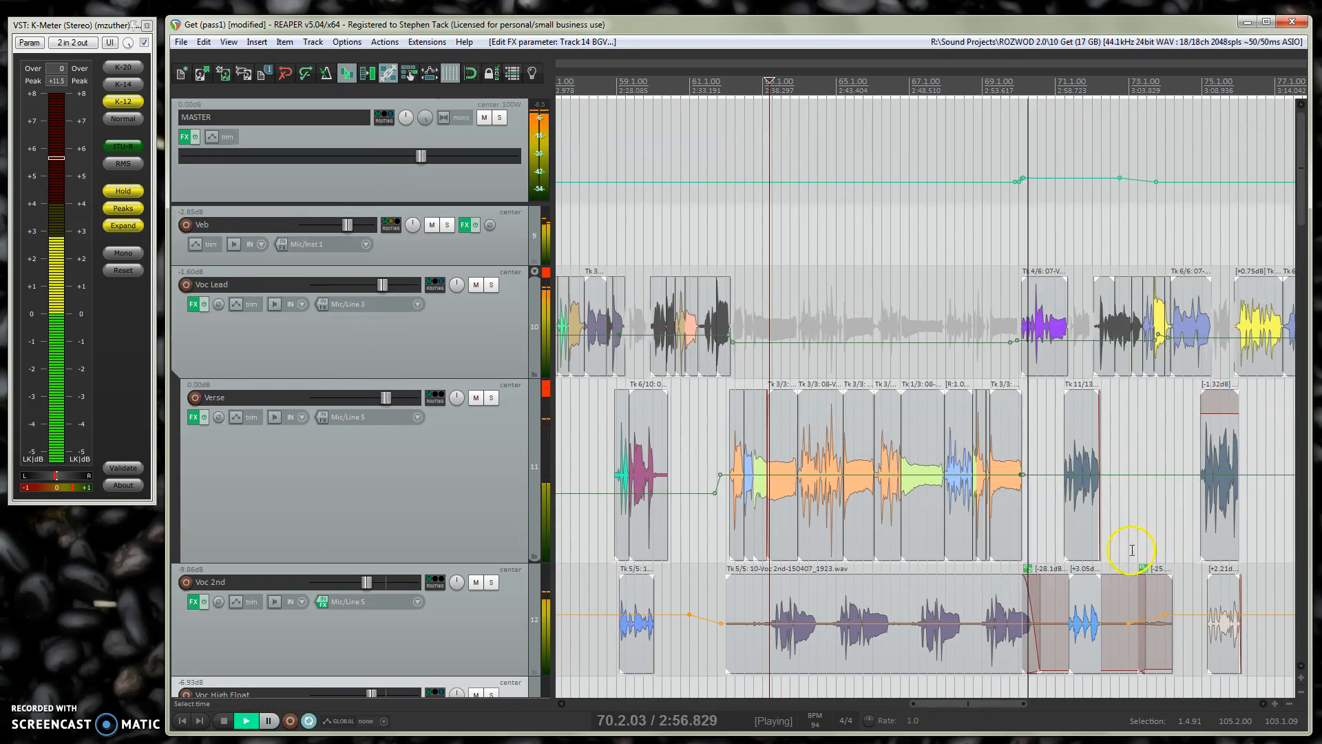
scroll(827, 537, "down", 2)
key("space")
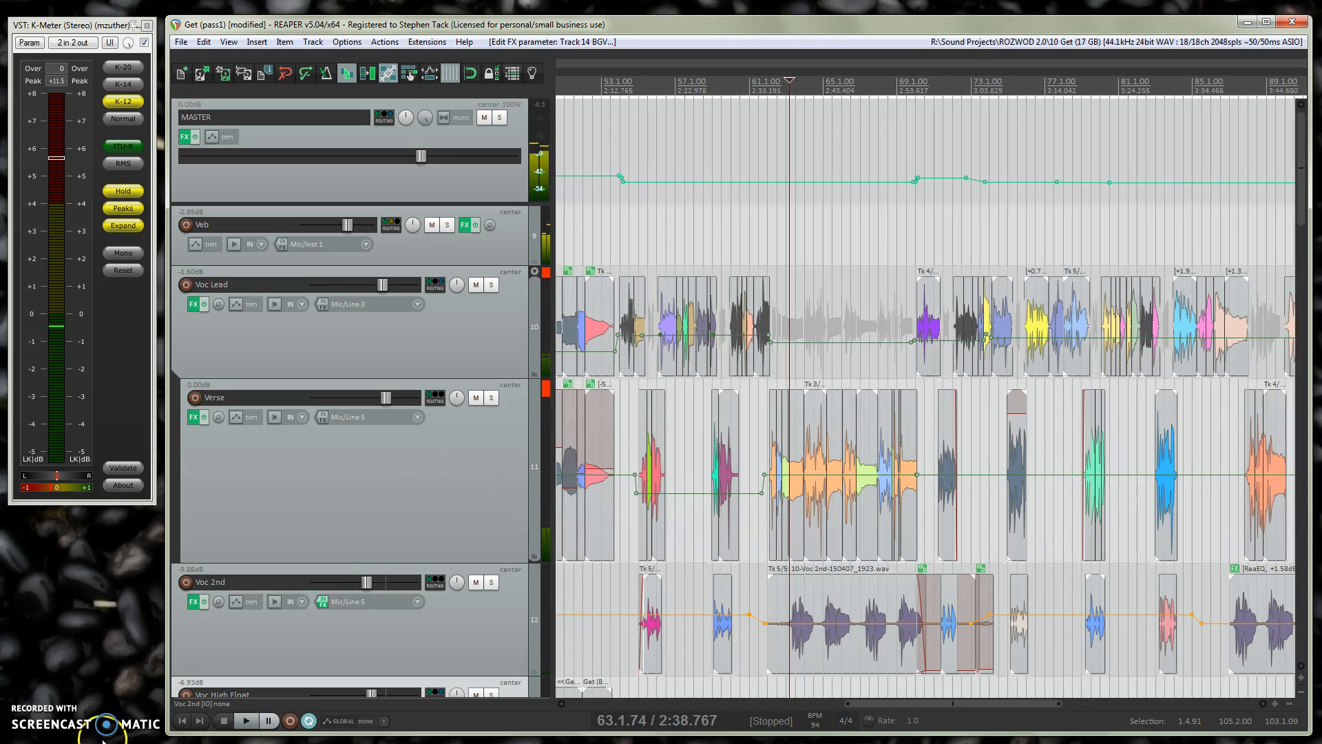